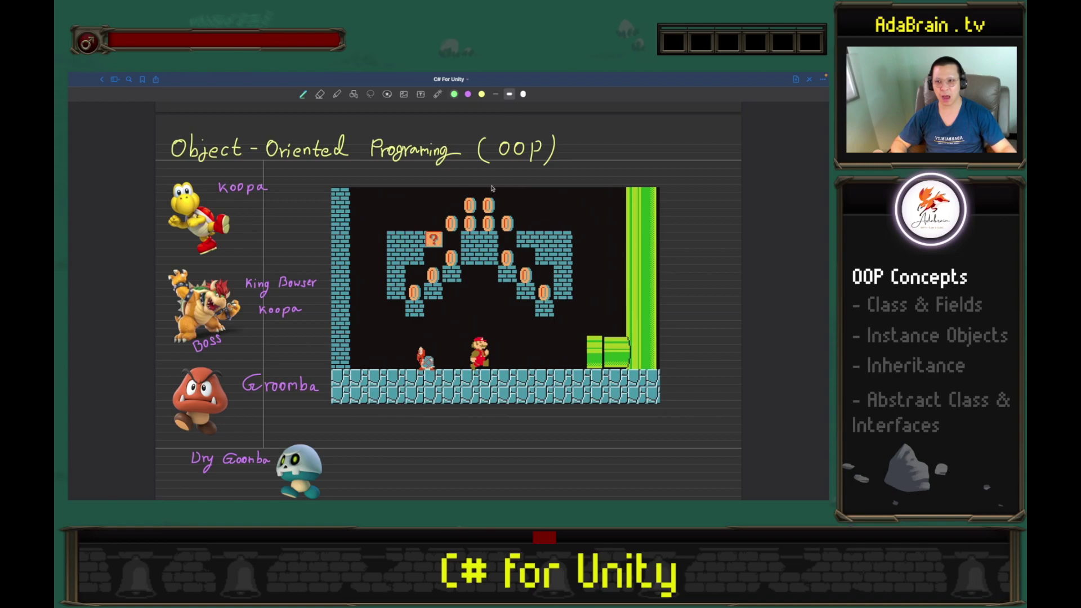
# Step: Try circling OOP and writing C# beside the title, then undo both
pyautogui.moveTo(564, 130); pyautogui.dragTo(549, 121)
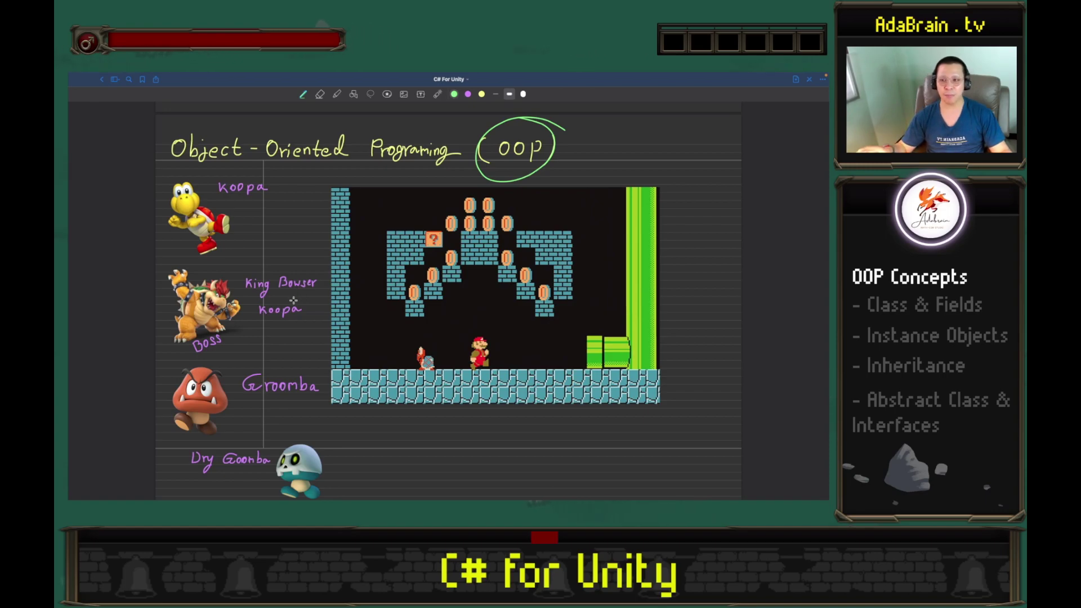
pyautogui.hotkey('ctrl', 'z')
pyautogui.moveTo(613, 141); pyautogui.dragTo(612, 153)
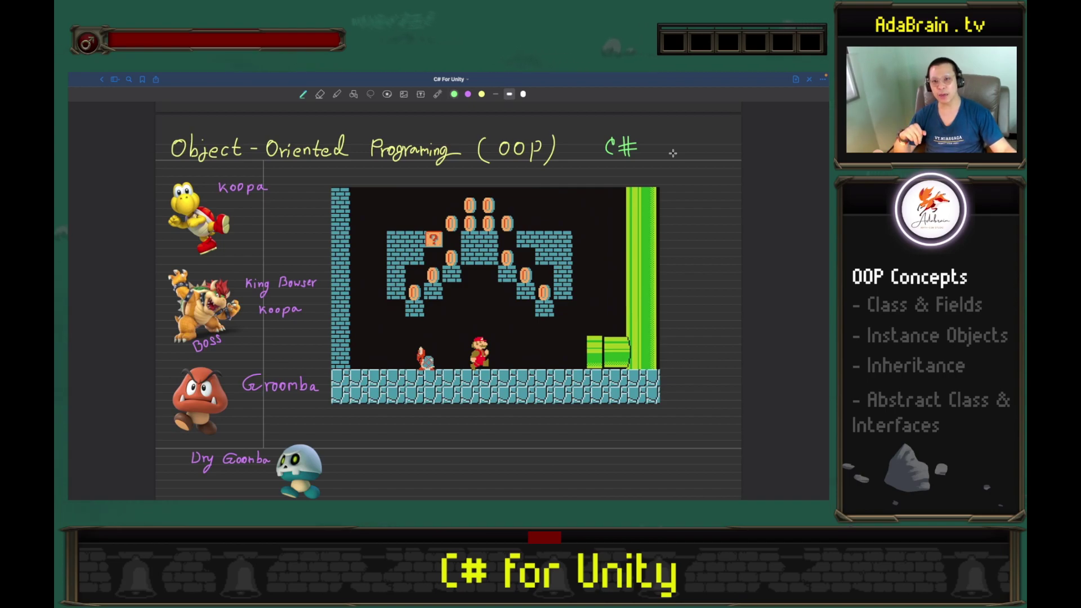
pyautogui.hotkey('ctrl', 'z')
pyautogui.hotkey('ctrl', 'z')
pyautogui.hotkey('ctrl', 'z')
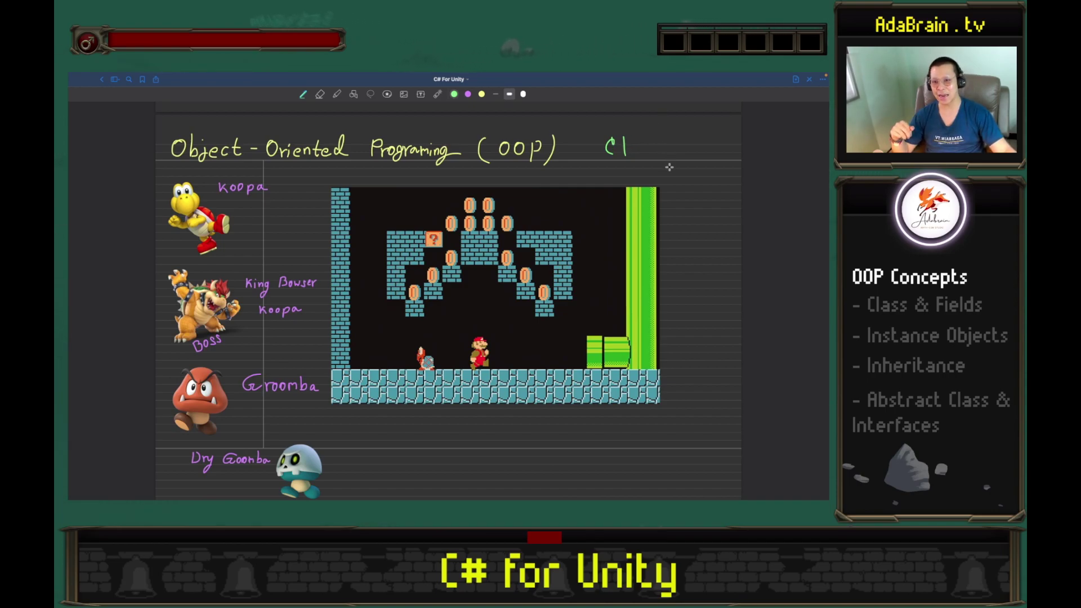
pyautogui.hotkey('ctrl', 'z')
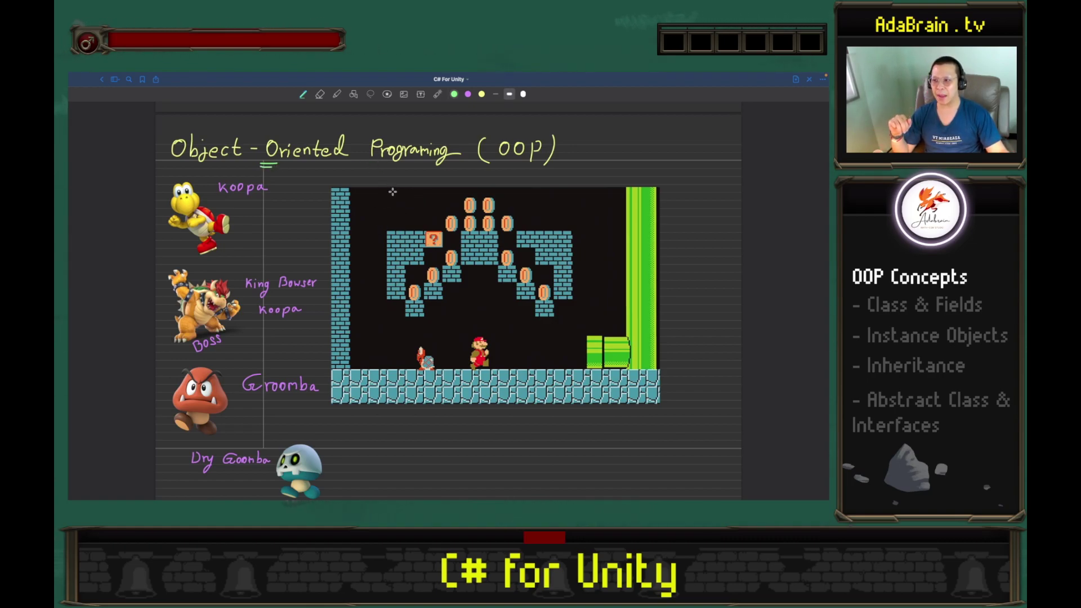
# Step: Draw the green circle strokes and undo the stray outline around the screenshot
pyautogui.moveTo(457, 134); pyautogui.dragTo(453, 133)
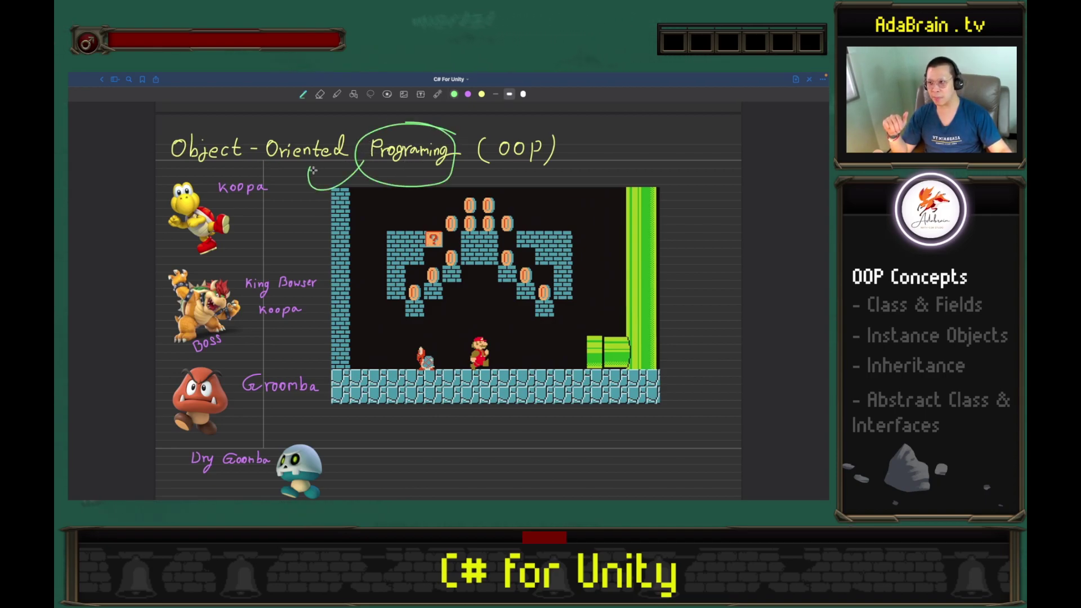
pyautogui.moveTo(288, 135)
pyautogui.mouseDown()
pyautogui.moveTo(215, 137)
pyautogui.moveTo(228, 125)
pyautogui.mouseUp()
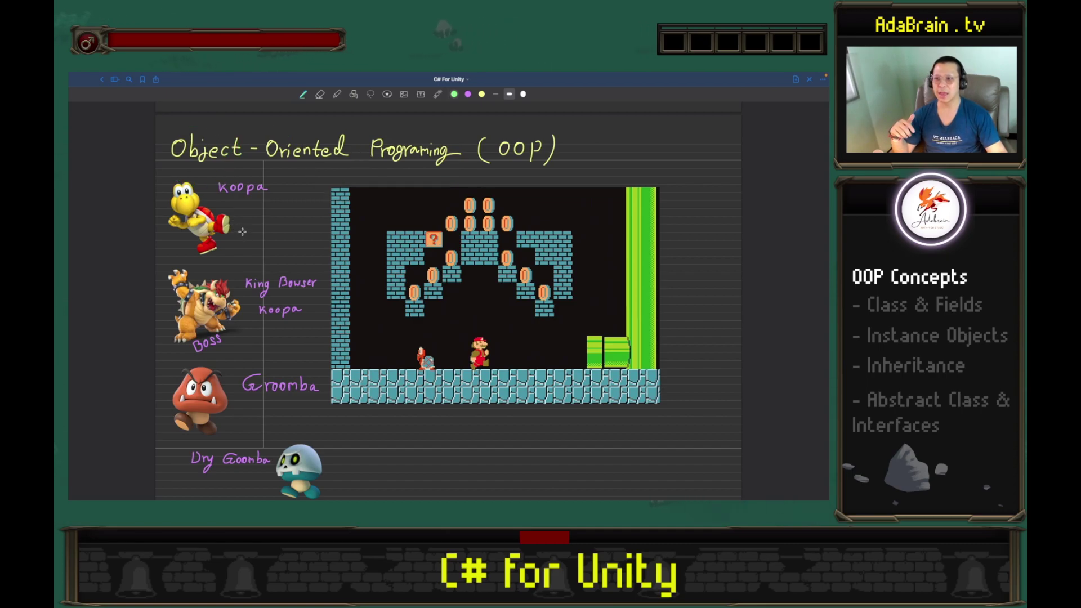
pyautogui.moveTo(350, 190)
pyautogui.mouseDown()
pyautogui.moveTo(349, 369)
pyautogui.moveTo(630, 355)
pyautogui.moveTo(563, 217)
pyautogui.moveTo(339, 188)
pyautogui.mouseUp()
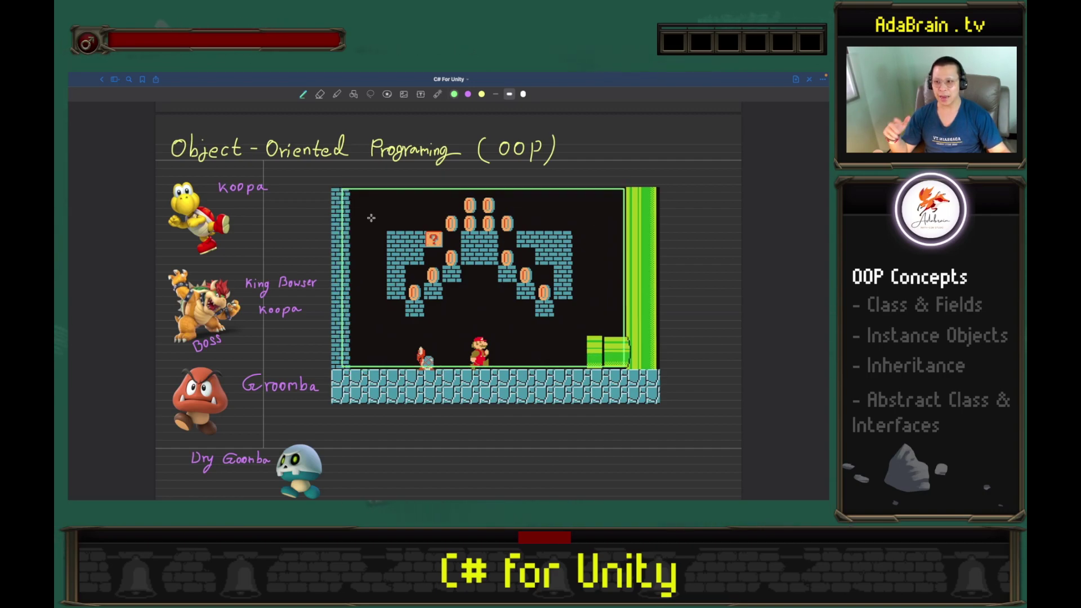
pyautogui.hotkey('ctrl', 'z')
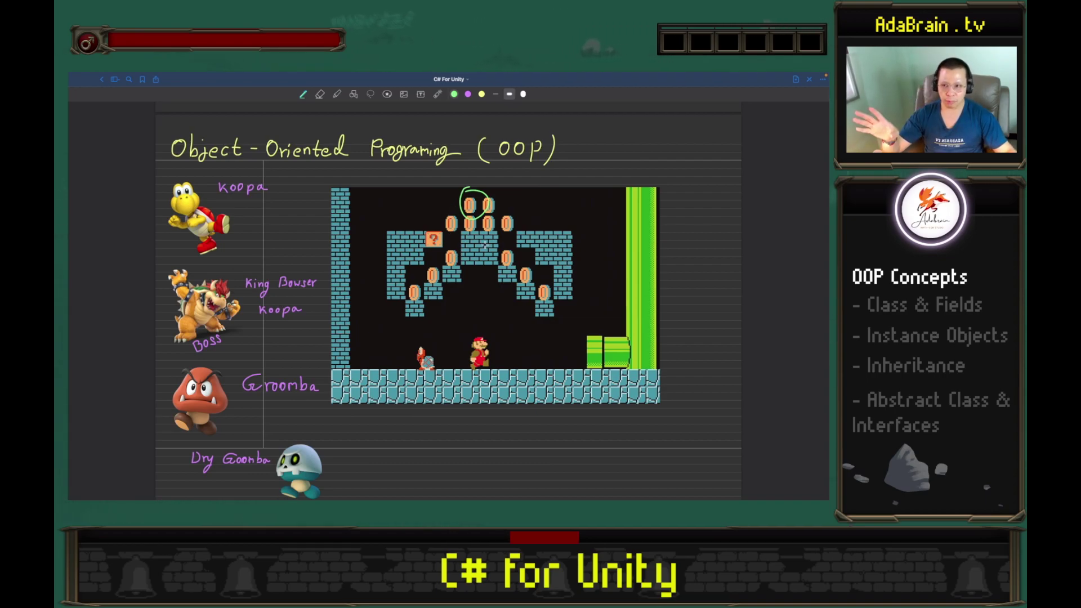
# Step: Remove the vertical line and coin circle, then box the top-right coin in green
pyautogui.moveTo(477, 224); pyautogui.dragTo(474, 323)
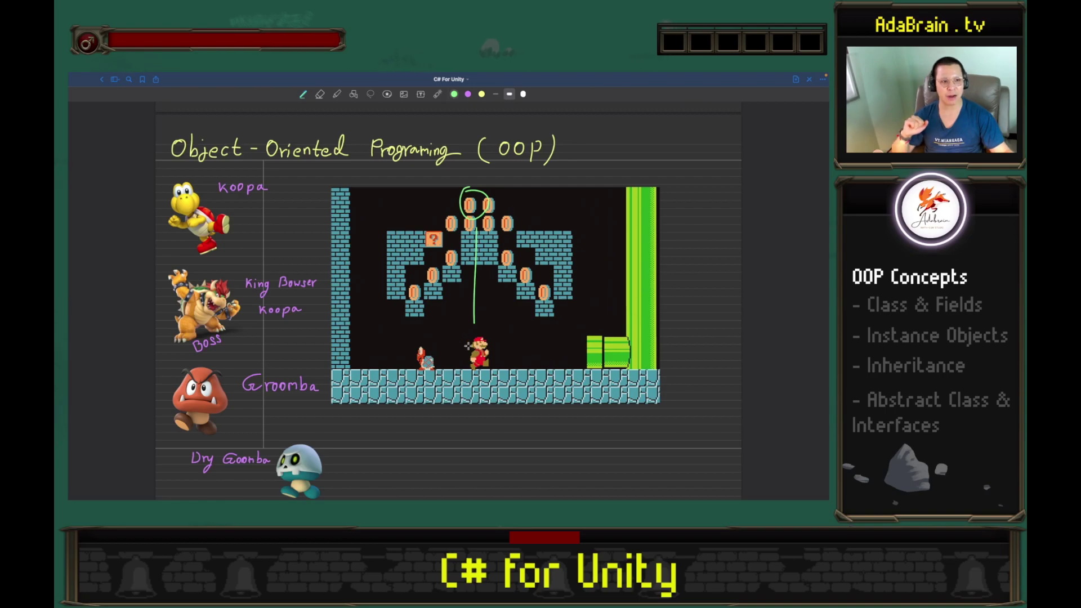
pyautogui.hotkey('ctrl', 'z')
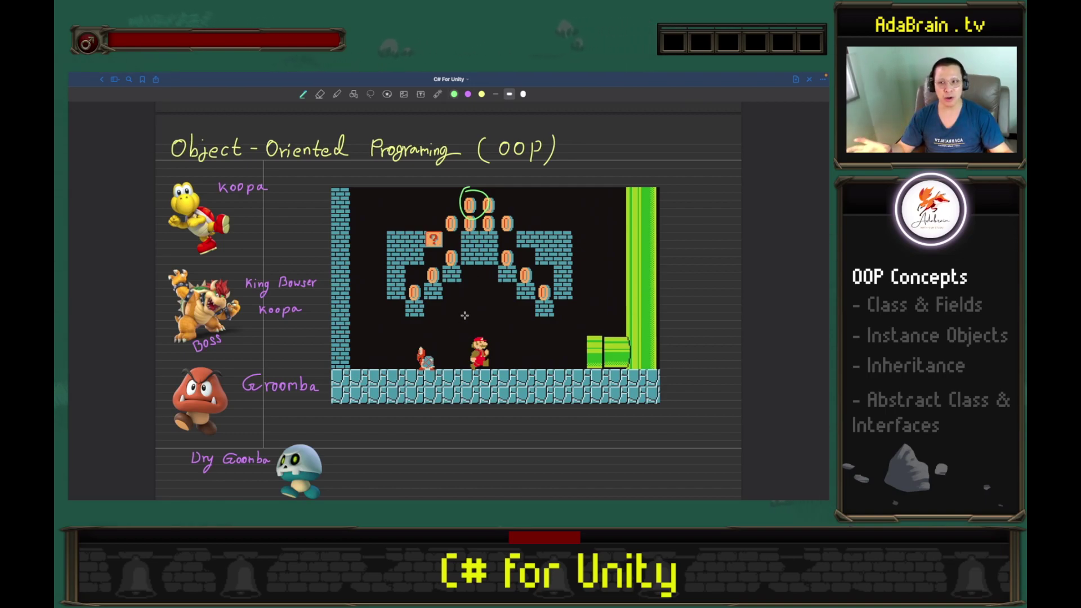
pyautogui.hotkey('ctrl', 'z')
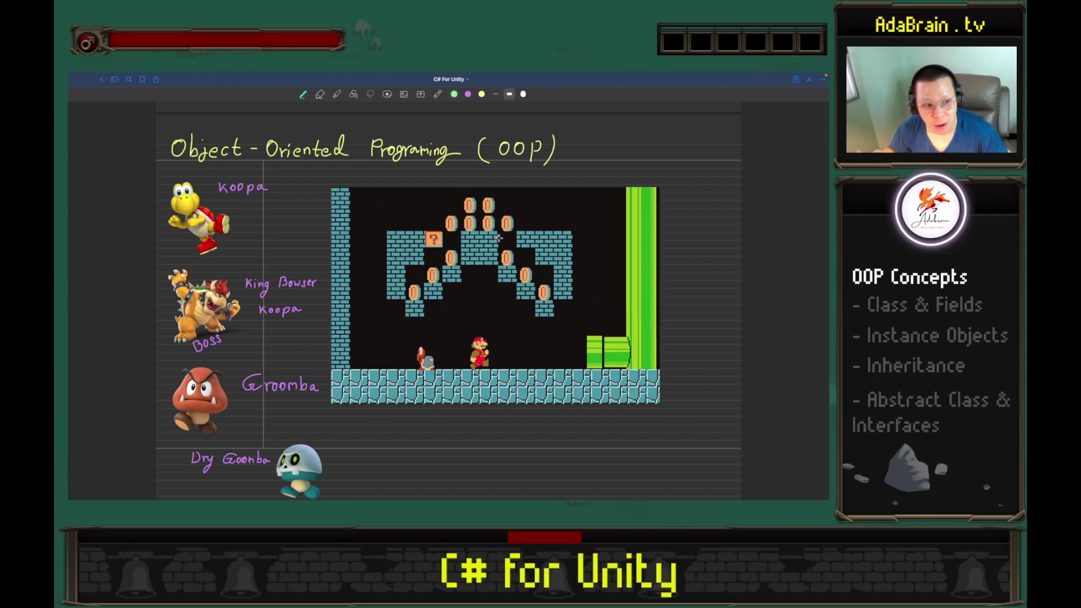
pyautogui.moveTo(478, 196)
pyautogui.mouseDown()
pyautogui.moveTo(504, 192)
pyautogui.moveTo(481, 192)
pyautogui.mouseUp()
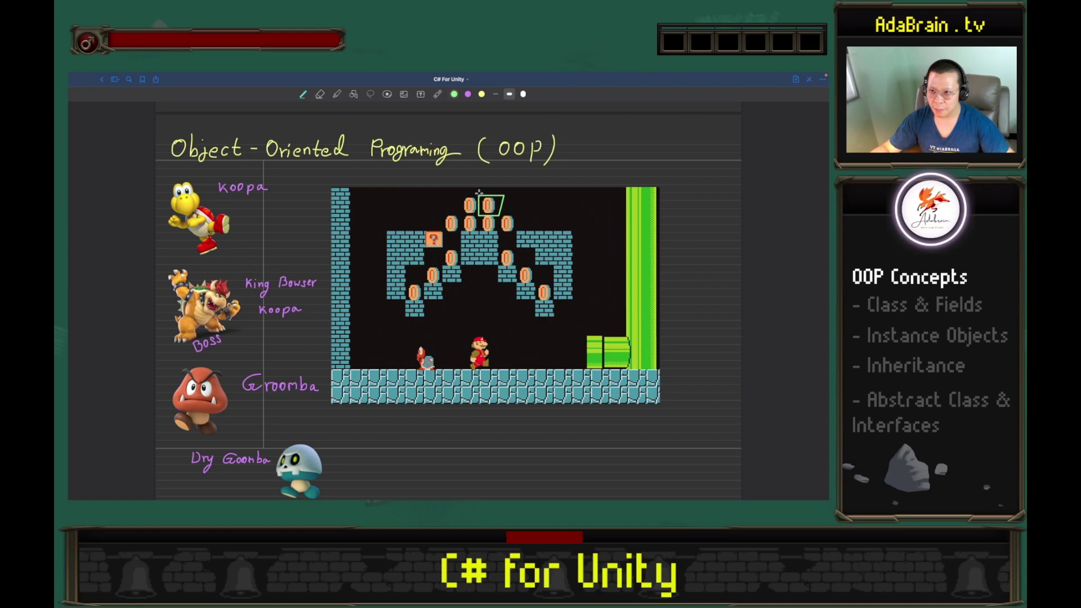
pyautogui.hotkey('ctrl', 'z')
pyautogui.moveTo(497, 212); pyautogui.dragTo(488, 194)
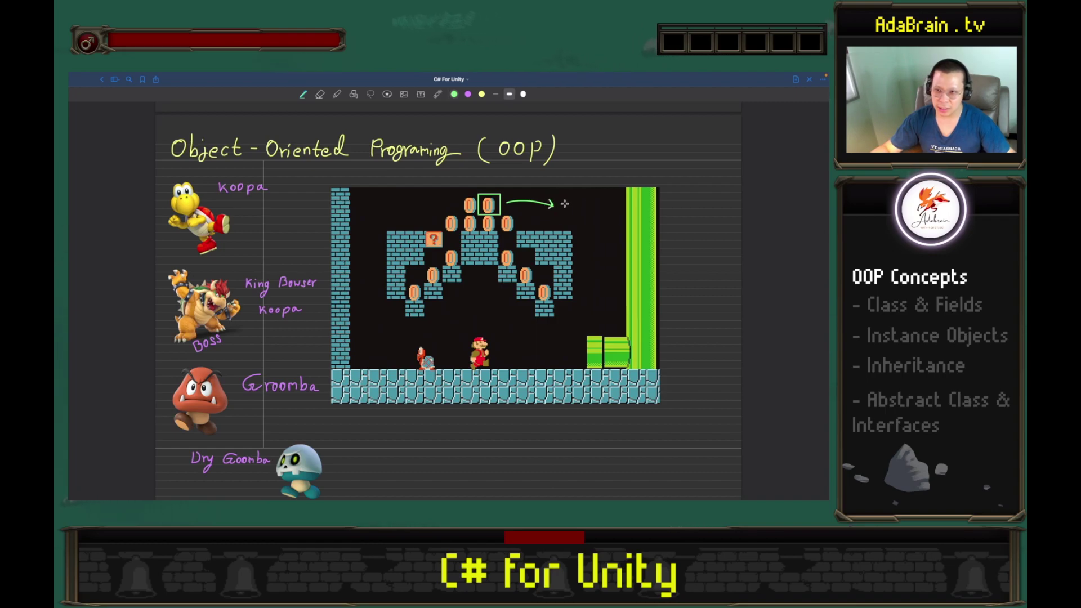
# Step: Write the label Coin and draw an arrow linking the boxed coin to it
pyautogui.moveTo(565, 203); pyautogui.dragTo(593, 213)
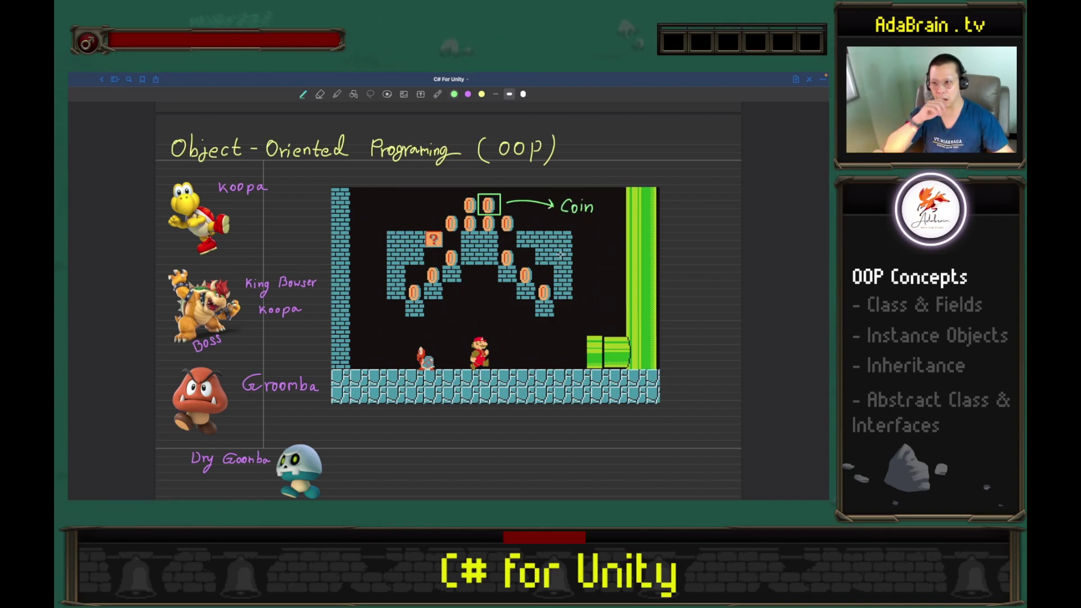
pyautogui.moveTo(522, 223); pyautogui.dragTo(553, 208)
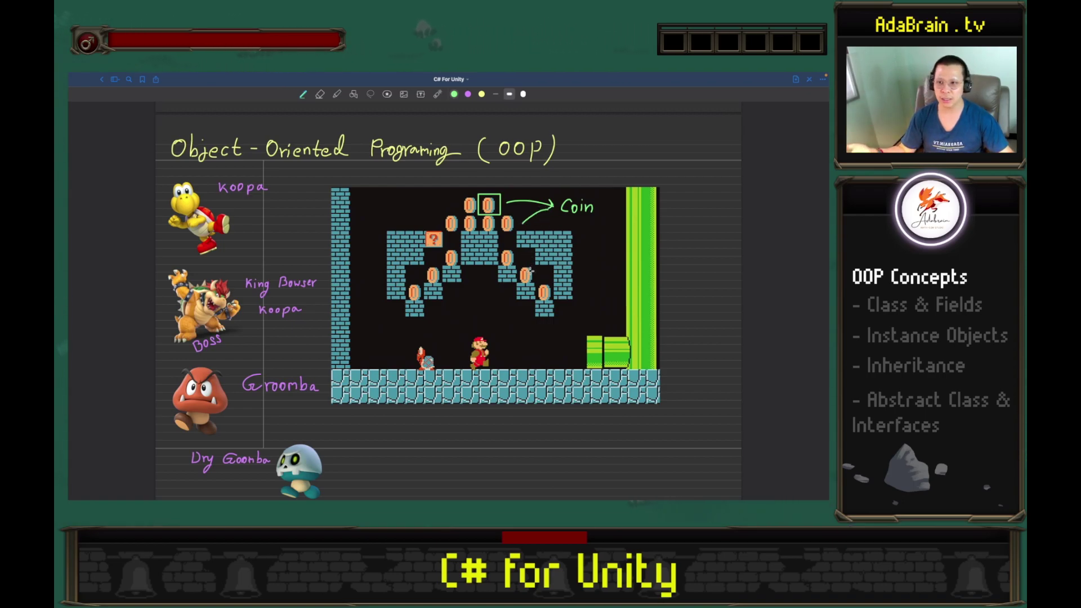
pyautogui.moveTo(509, 209)
pyautogui.mouseDown()
pyautogui.moveTo(554, 291)
pyautogui.moveTo(507, 292)
pyautogui.mouseUp()
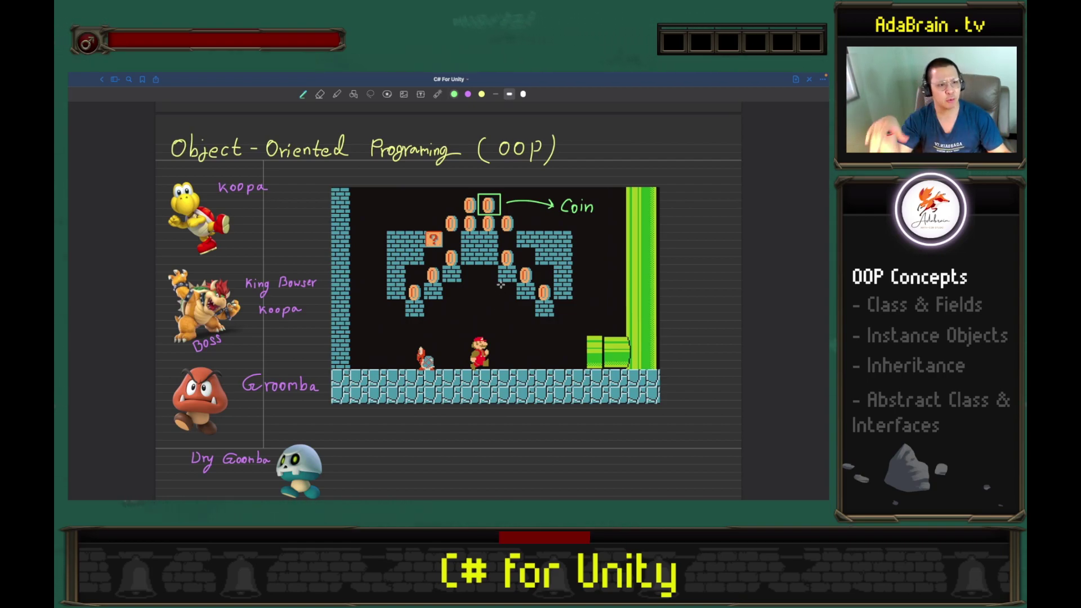
# Step: Add trial marks on the middle and lower-right coins, undoing the loop and the cross
pyautogui.moveTo(495, 253); pyautogui.dragTo(516, 254)
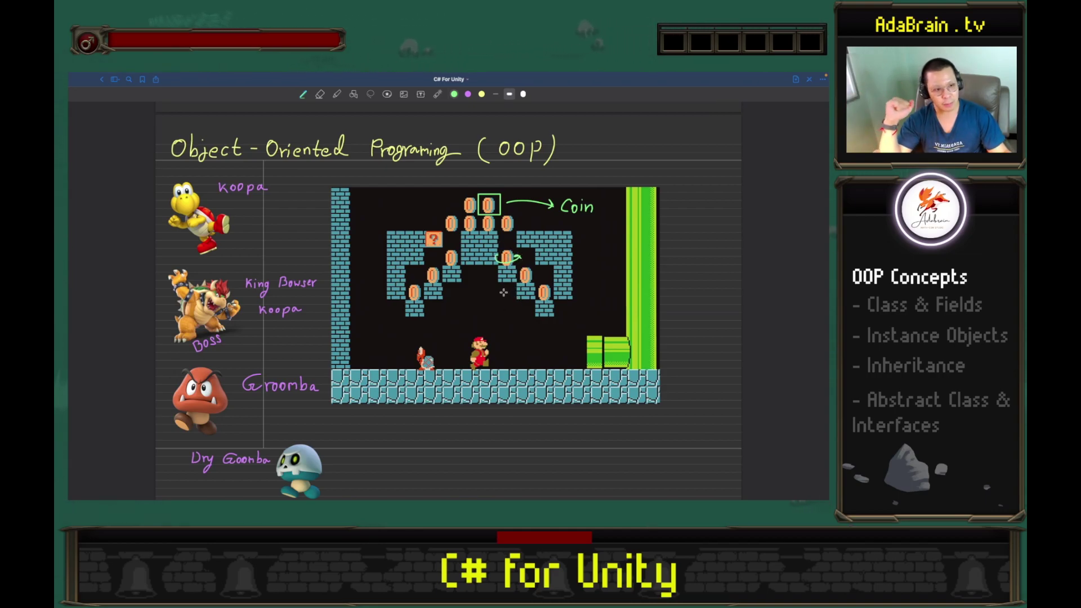
pyautogui.hotkey('ctrl', 'z')
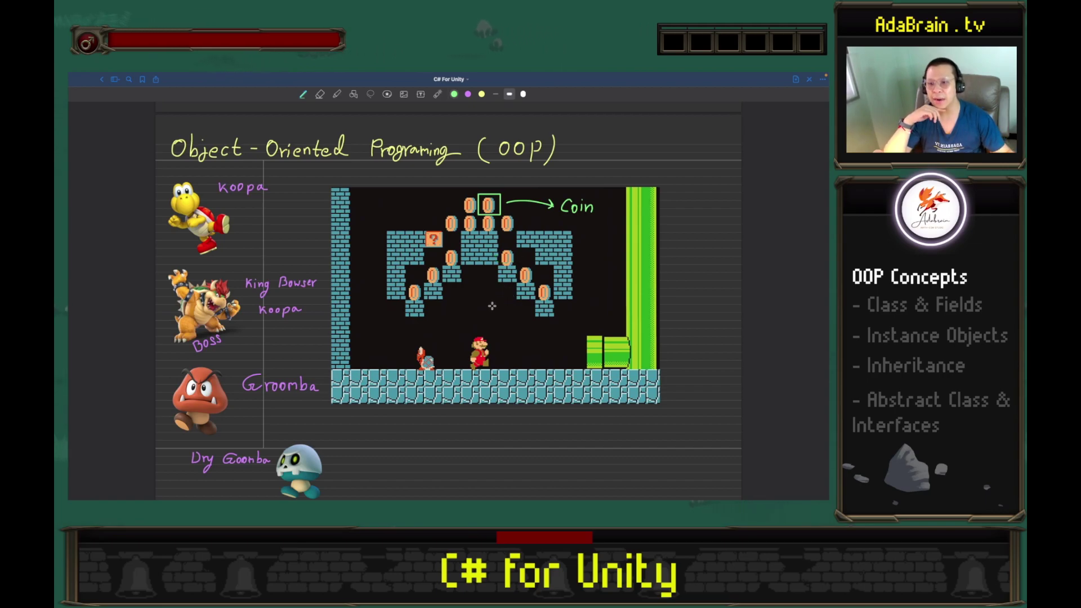
pyautogui.moveTo(473, 330); pyautogui.dragTo(504, 266)
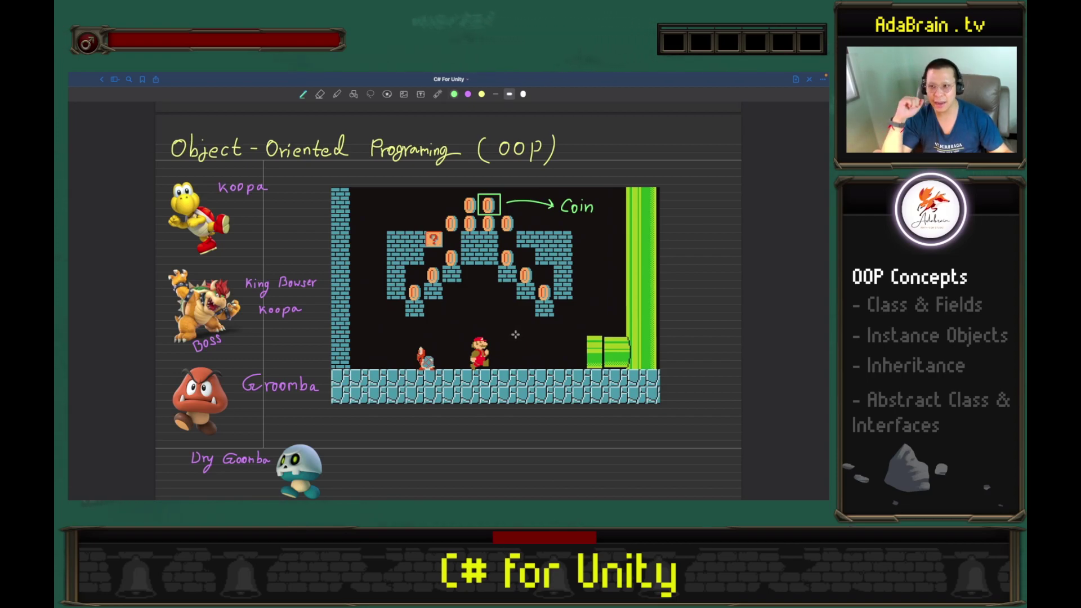
pyautogui.moveTo(536, 303); pyautogui.dragTo(555, 281)
pyautogui.moveTo(535, 280); pyautogui.dragTo(554, 308)
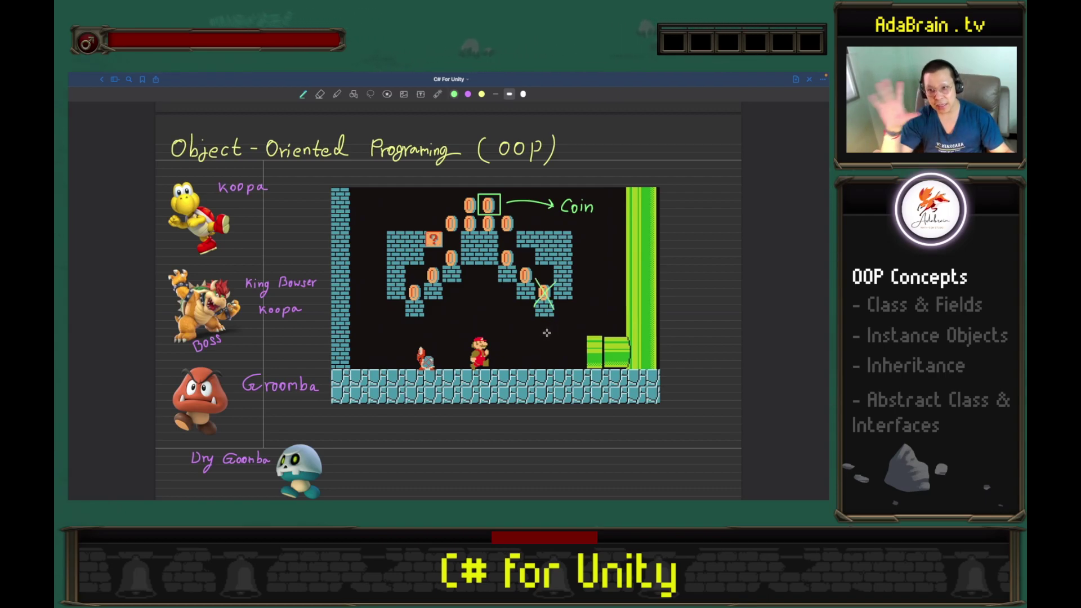
pyautogui.hotkey('ctrl', 'z')
pyautogui.hotkey('ctrl', 'z')
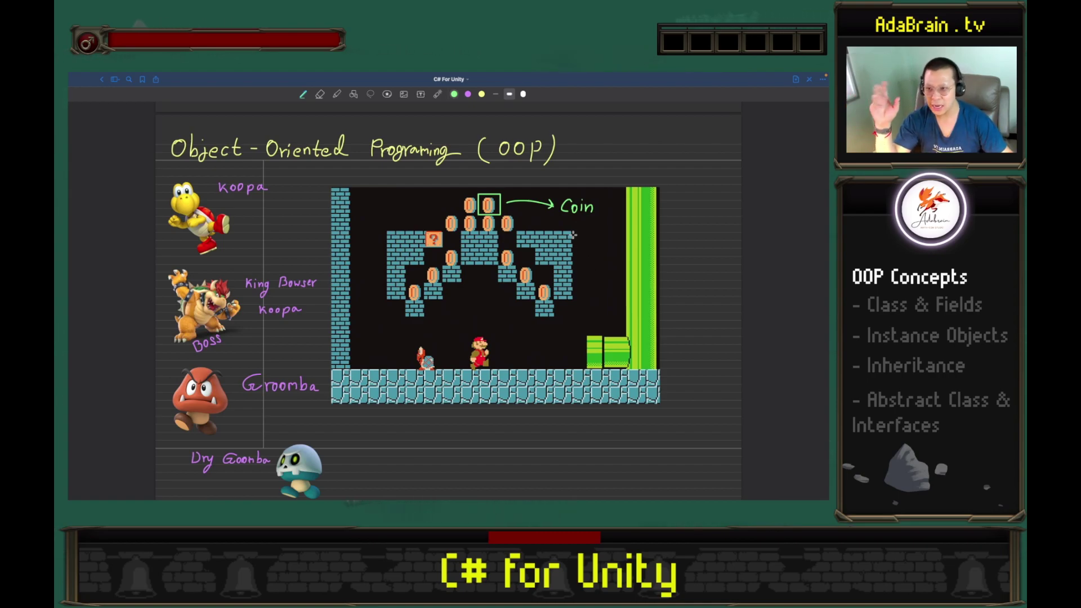
# Step: Erase the old label and rewrite it as class : Coin
pyautogui.click(319, 94)
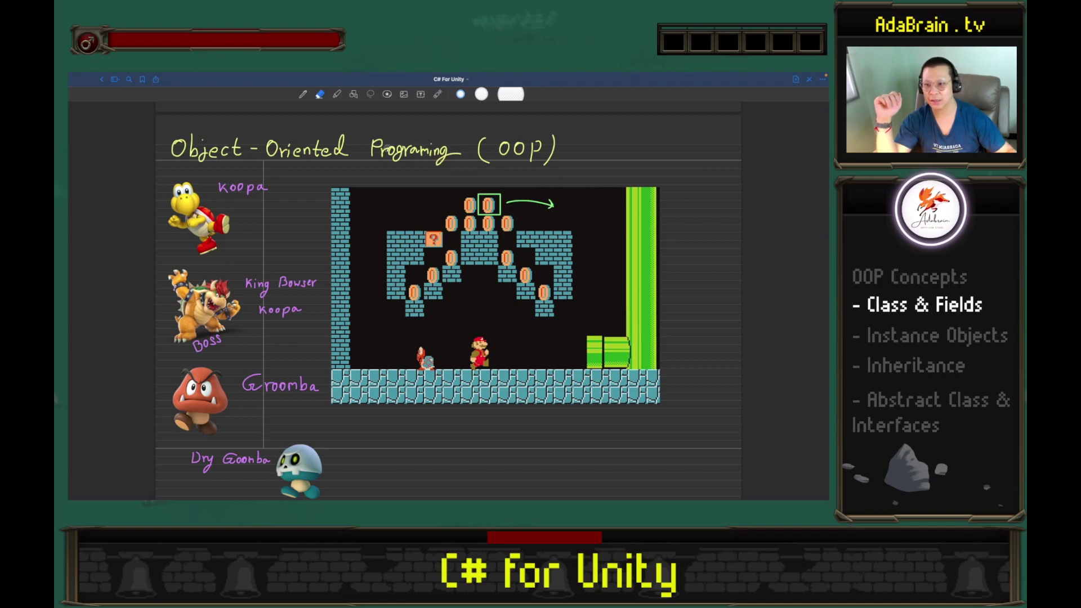
pyautogui.click(303, 95)
pyautogui.moveTo(571, 199)
pyautogui.mouseDown()
pyautogui.moveTo(570, 208)
pyautogui.moveTo(602, 210)
pyautogui.moveTo(581, 228)
pyautogui.moveTo(591, 222)
pyautogui.mouseUp()
pyautogui.moveTo(599, 221); pyautogui.dragTo(607, 227)
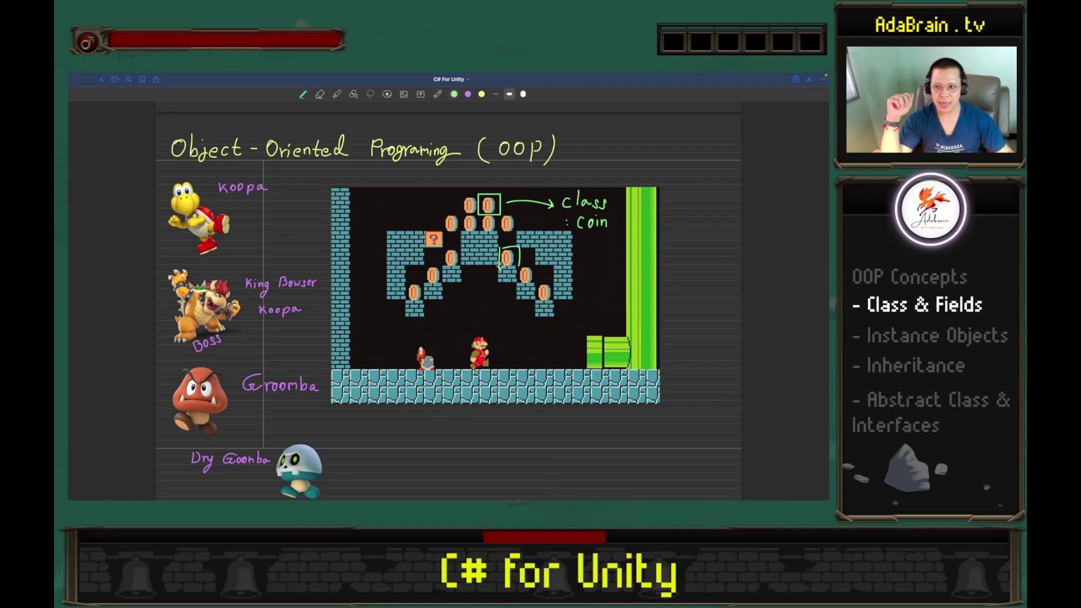
# Step: Add a purple arrow from class labelled Blueprint, discarding a stray box
pyautogui.moveTo(499, 268); pyautogui.dragTo(519, 264)
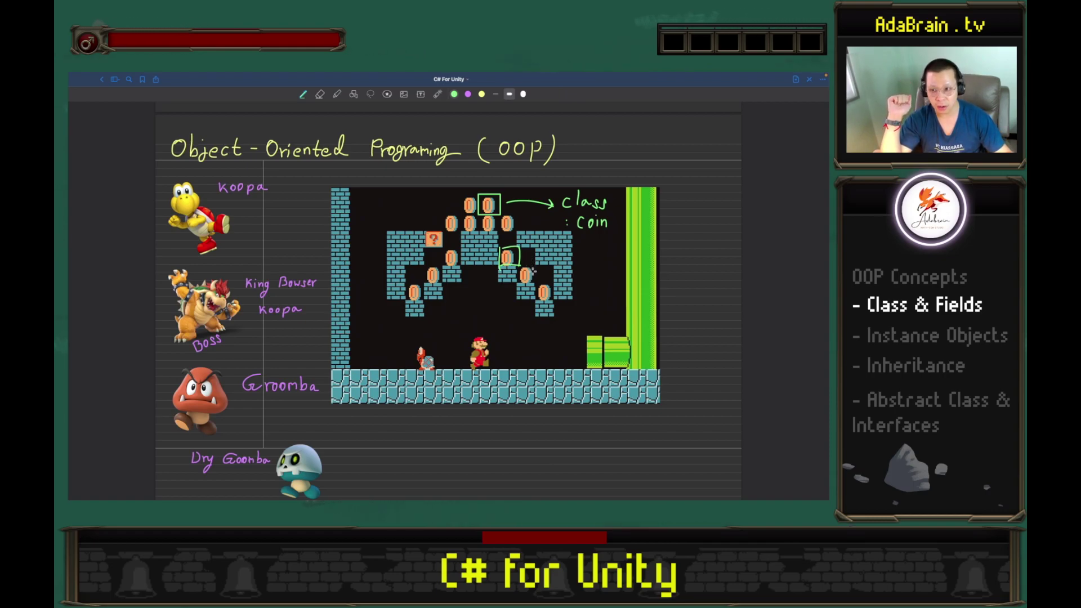
pyautogui.hotkey('ctrl', 'z')
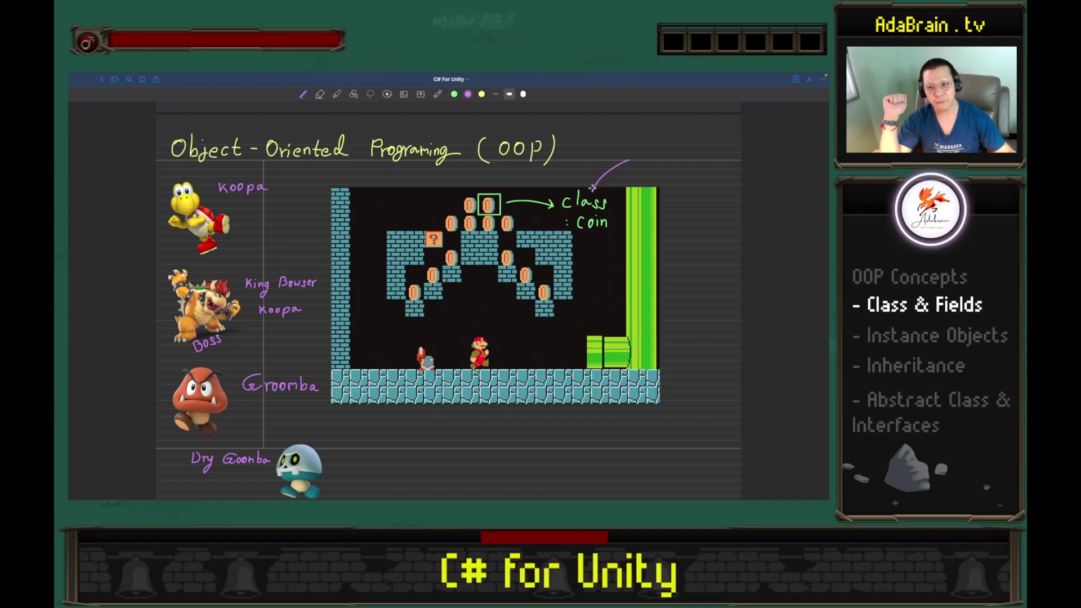
pyautogui.moveTo(592, 193)
pyautogui.mouseDown()
pyautogui.moveTo(621, 165)
pyautogui.moveTo(599, 187)
pyautogui.moveTo(666, 165)
pyautogui.mouseUp()
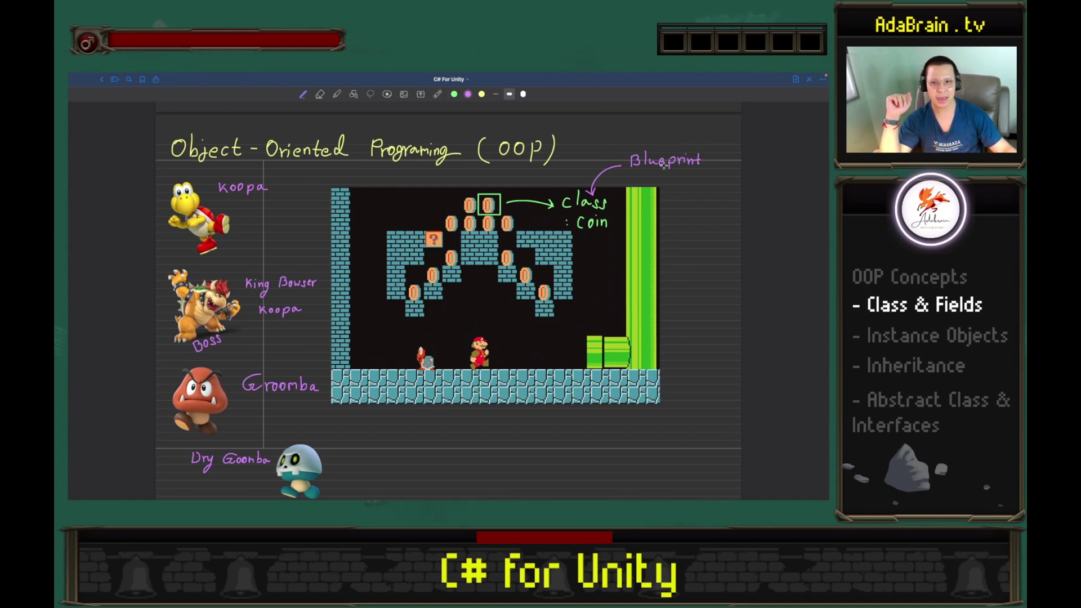
pyautogui.moveTo(712, 158); pyautogui.dragTo(670, 127)
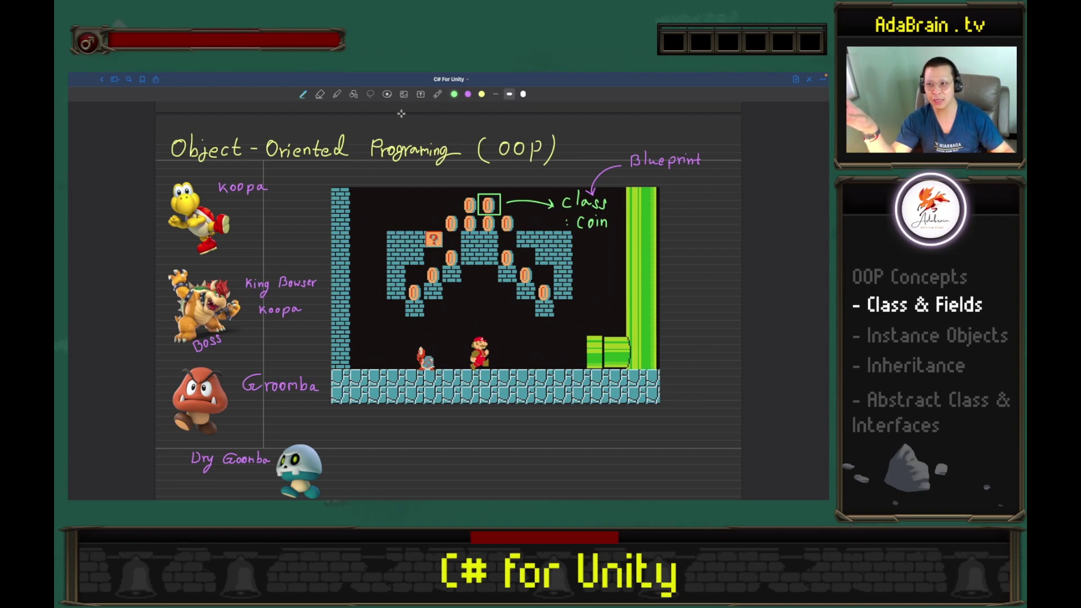
# Step: Erase the arrow beside class and redraw arrows from class to the coins
pyautogui.click(318, 95)
pyautogui.moveTo(539, 197); pyautogui.dragTo(523, 186)
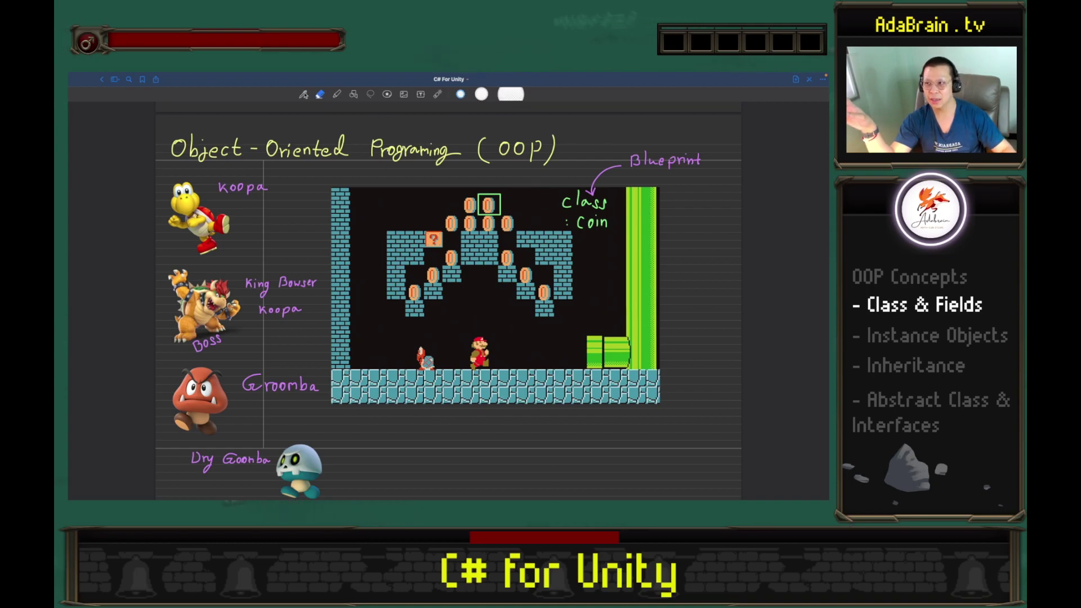
pyautogui.click(303, 94)
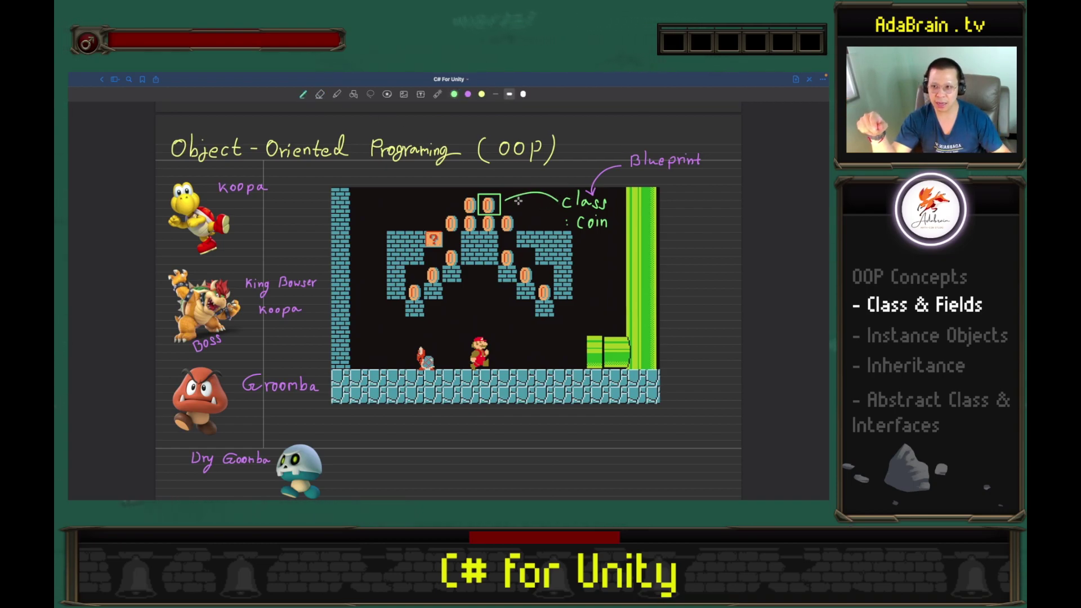
pyautogui.moveTo(557, 210)
pyautogui.mouseDown()
pyautogui.moveTo(523, 224)
pyautogui.moveTo(541, 239)
pyautogui.moveTo(522, 251)
pyautogui.moveTo(554, 268)
pyautogui.mouseUp()
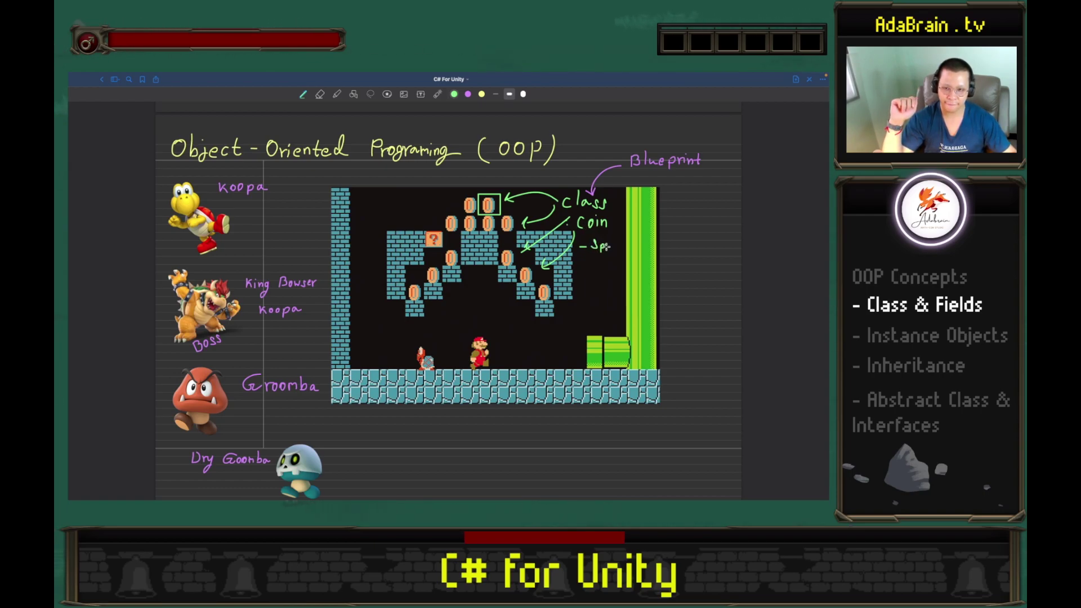
# Step: List the - Sprite and - Point fields under Coin with a new dash, undoing a stray stroke
pyautogui.moveTo(606, 246); pyautogui.dragTo(615, 242)
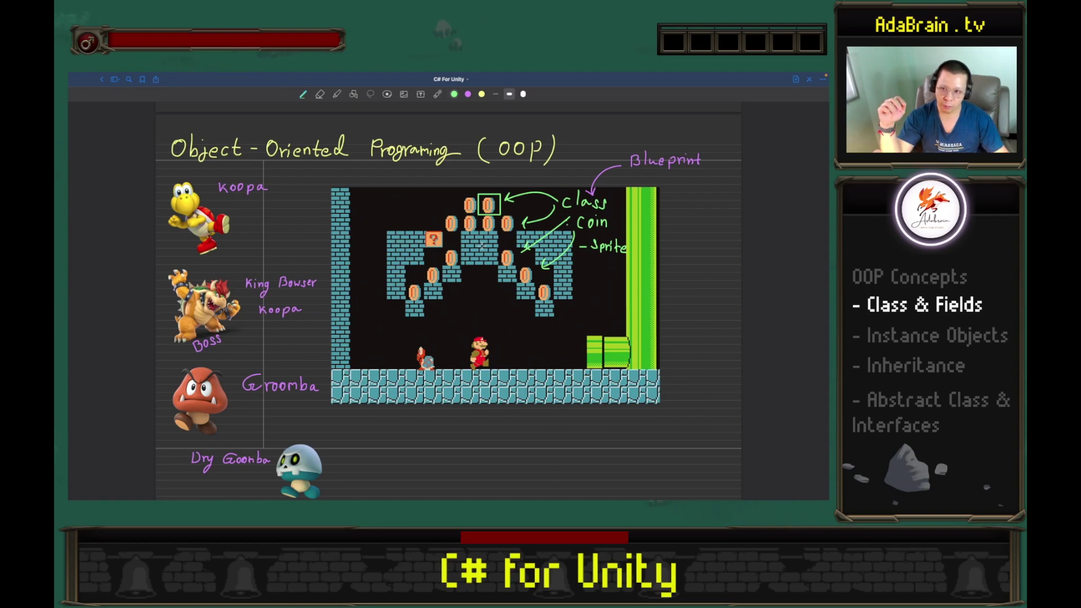
pyautogui.moveTo(481, 246); pyautogui.dragTo(478, 224)
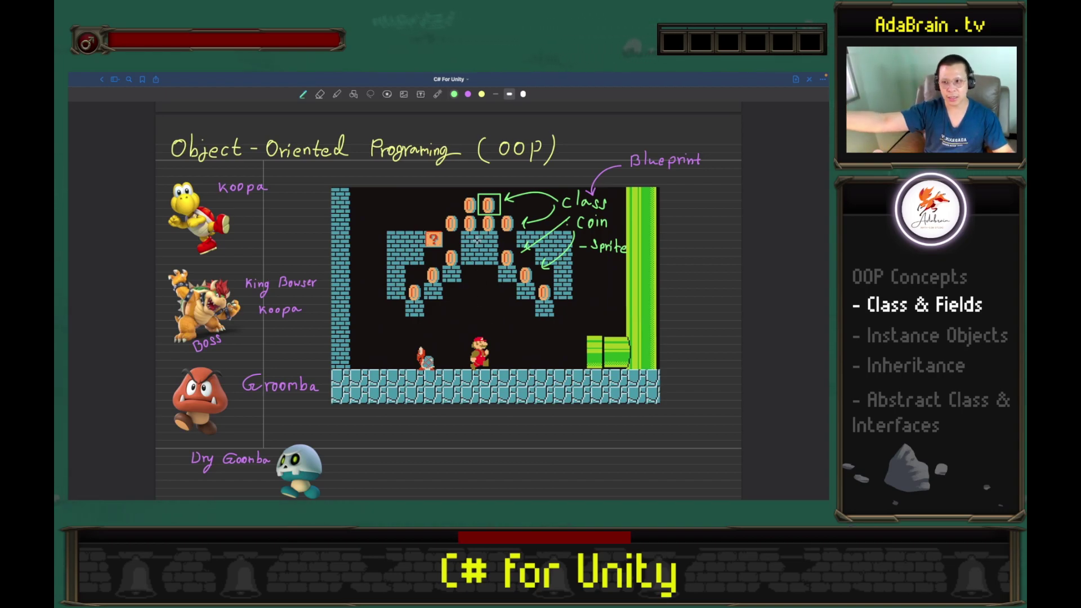
pyautogui.moveTo(579, 313); pyautogui.dragTo(555, 290)
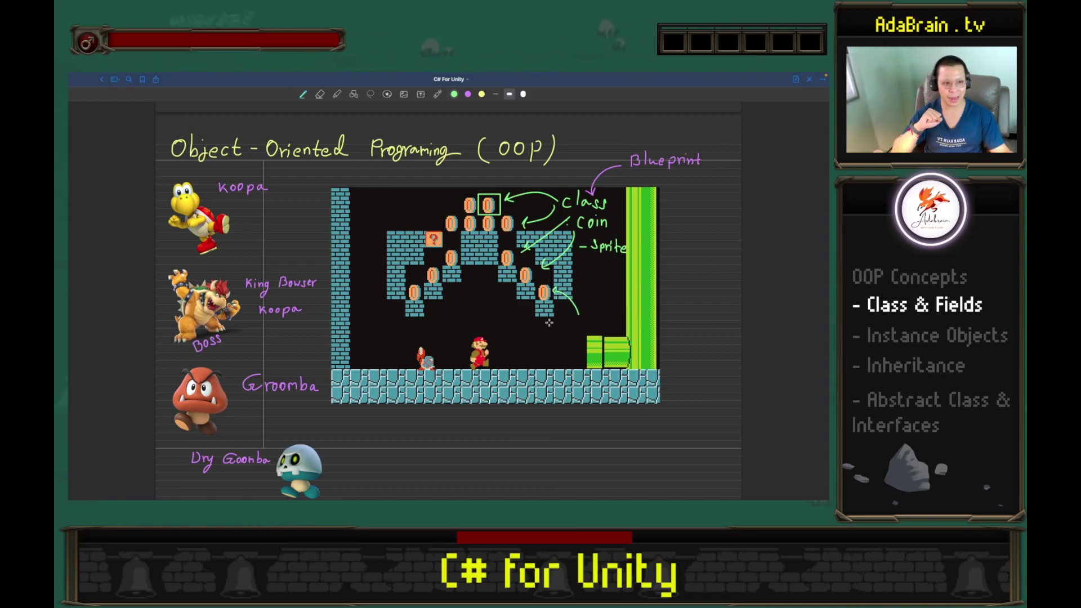
pyautogui.hotkey('ctrl', 'z')
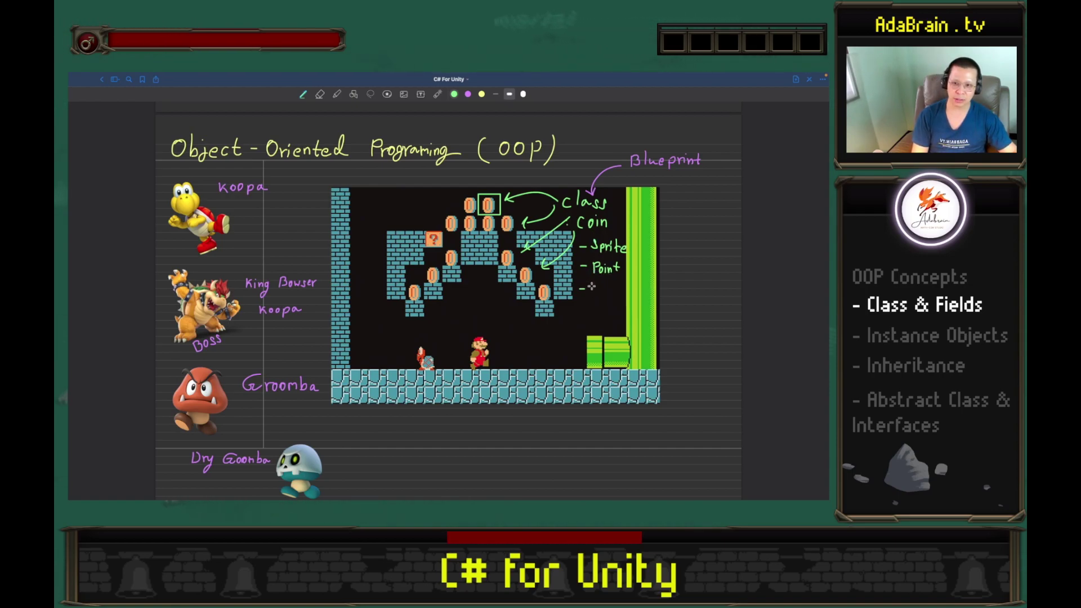
# Step: Write Type as the third Coin field, then undo a trial outline around the class
pyautogui.moveTo(591, 286); pyautogui.dragTo(600, 286)
pyautogui.moveTo(595, 286); pyautogui.dragTo(621, 292)
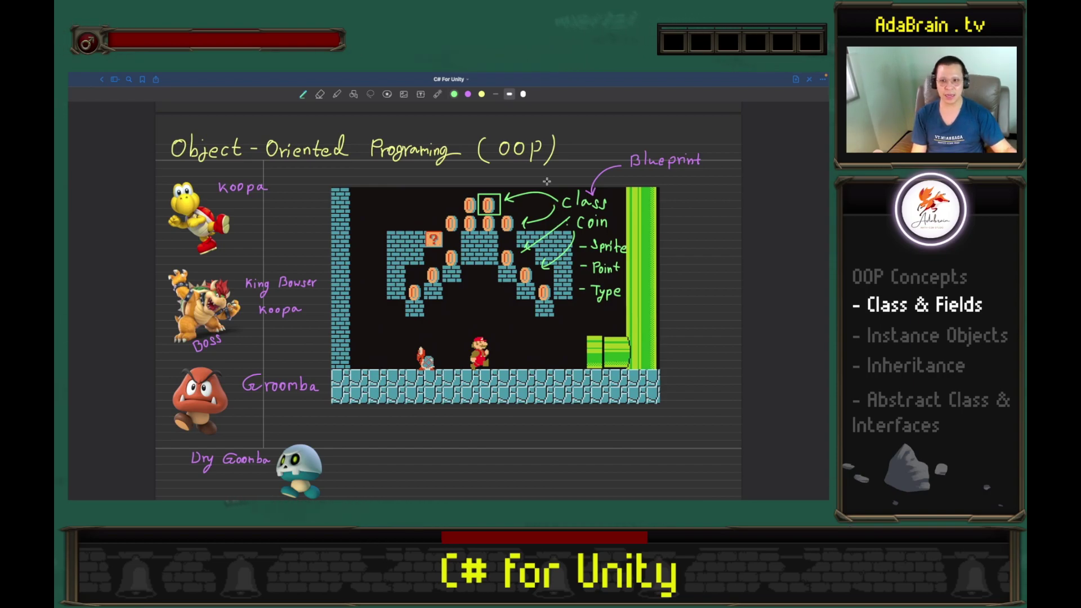
pyautogui.moveTo(623, 201)
pyautogui.mouseDown()
pyautogui.moveTo(552, 217)
pyautogui.moveTo(591, 325)
pyautogui.moveTo(640, 207)
pyautogui.mouseUp()
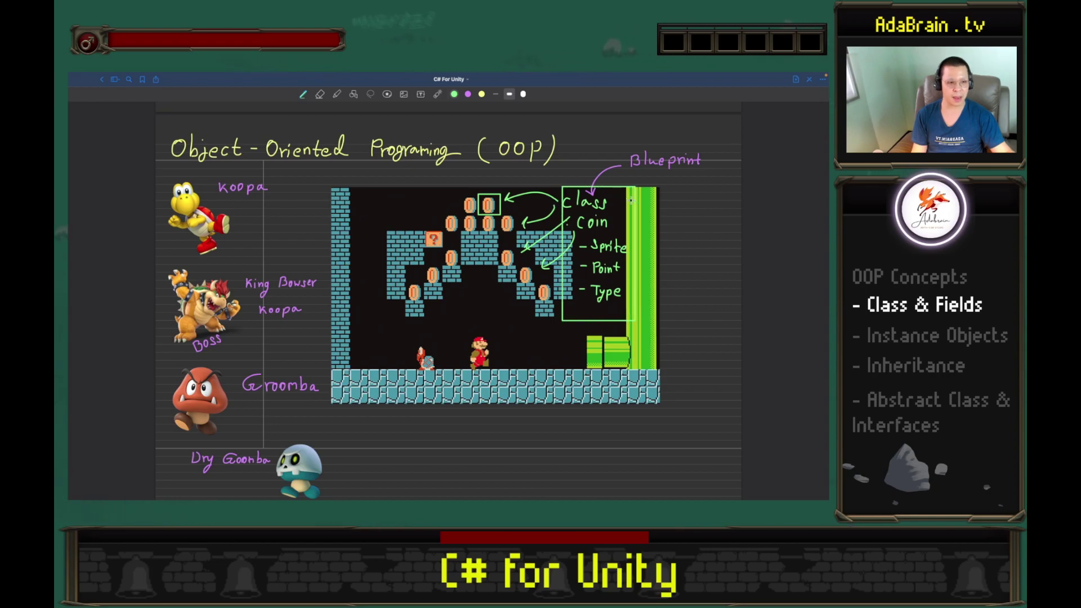
pyautogui.hotkey('ctrl', 'z')
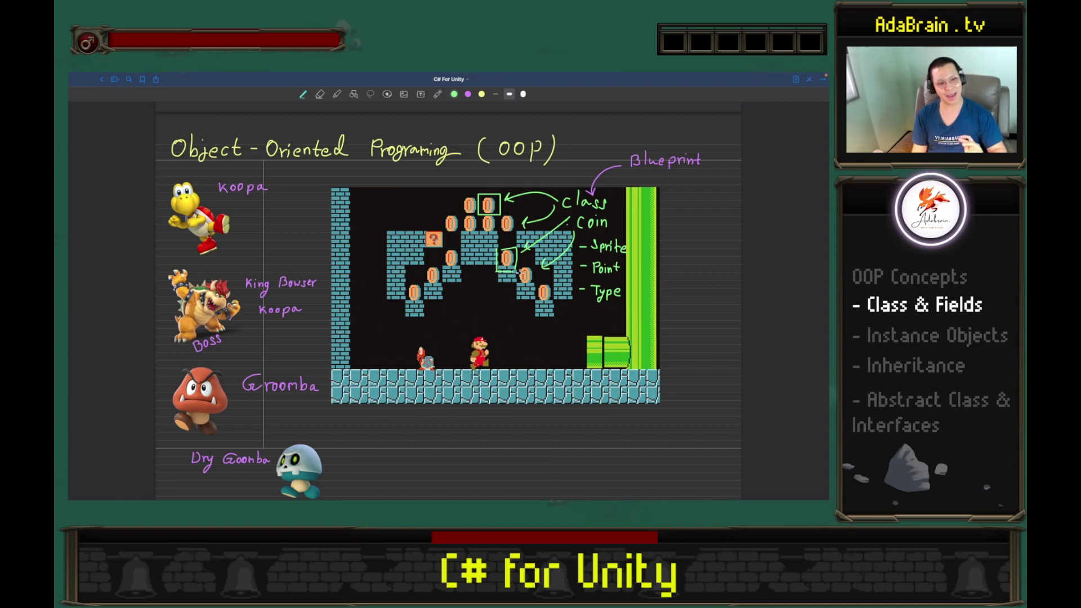
# Step: Box the ? block and neighbouring brick, write Class : Box, and arrow it to the brick
pyautogui.moveTo(434, 231)
pyautogui.mouseDown()
pyautogui.moveTo(423, 252)
pyautogui.moveTo(448, 226)
pyautogui.moveTo(419, 227)
pyautogui.moveTo(431, 220)
pyautogui.mouseUp()
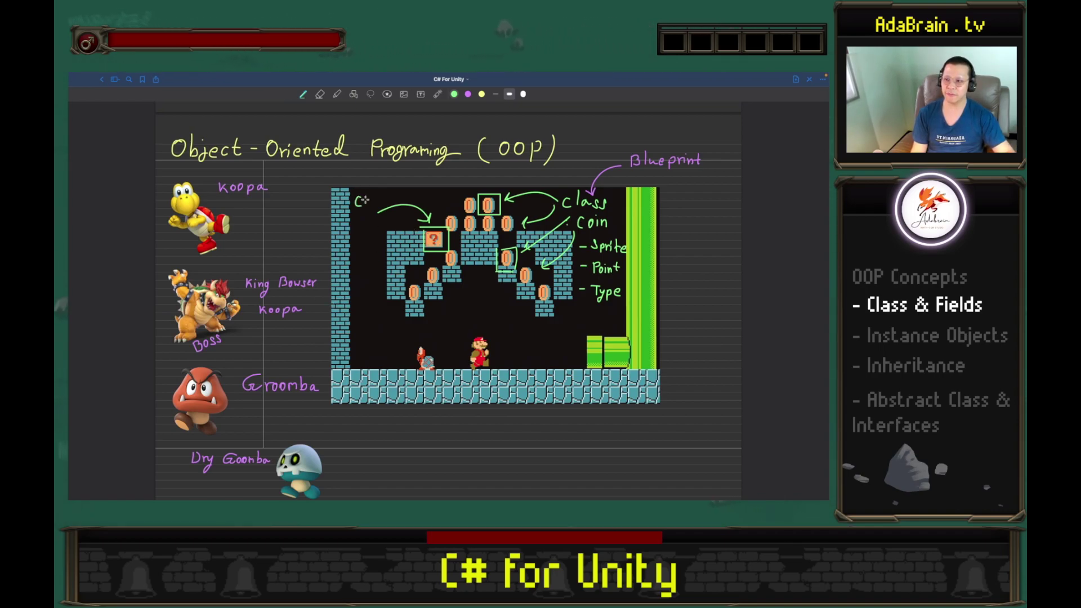
pyautogui.moveTo(365, 195)
pyautogui.mouseDown()
pyautogui.moveTo(367, 206)
pyautogui.moveTo(388, 205)
pyautogui.moveTo(363, 227)
pyautogui.mouseUp()
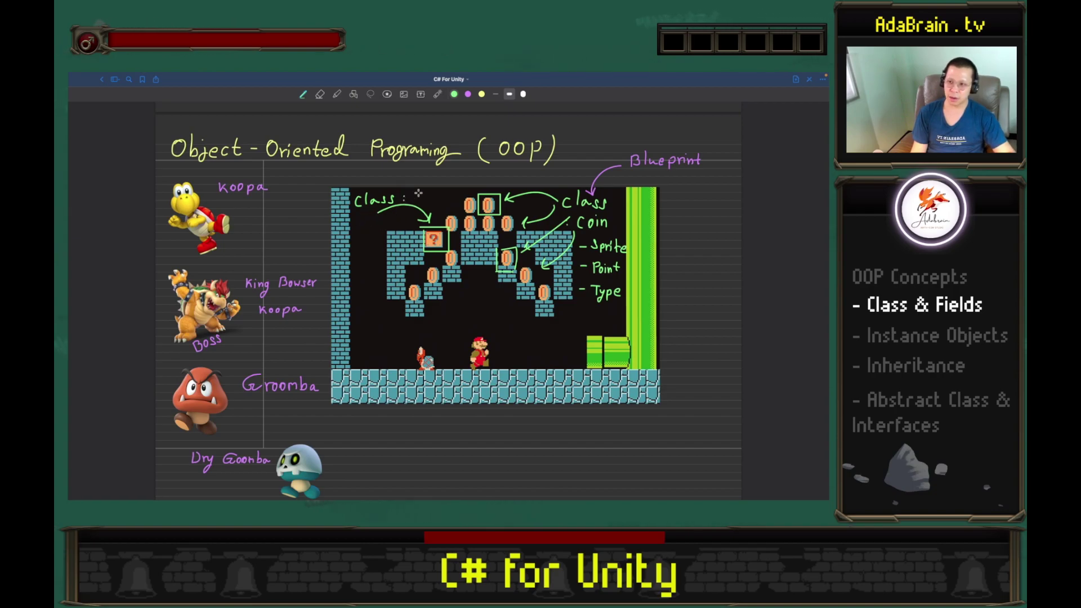
pyautogui.moveTo(420, 193); pyautogui.dragTo(426, 199)
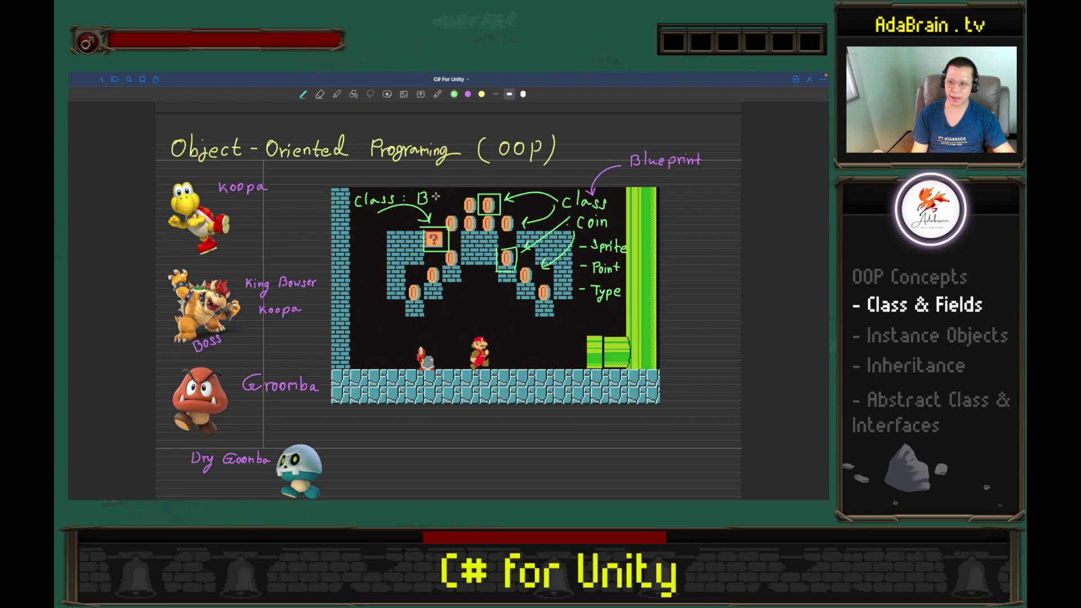
pyautogui.moveTo(434, 197); pyautogui.dragTo(433, 197)
pyautogui.moveTo(435, 194); pyautogui.dragTo(434, 206)
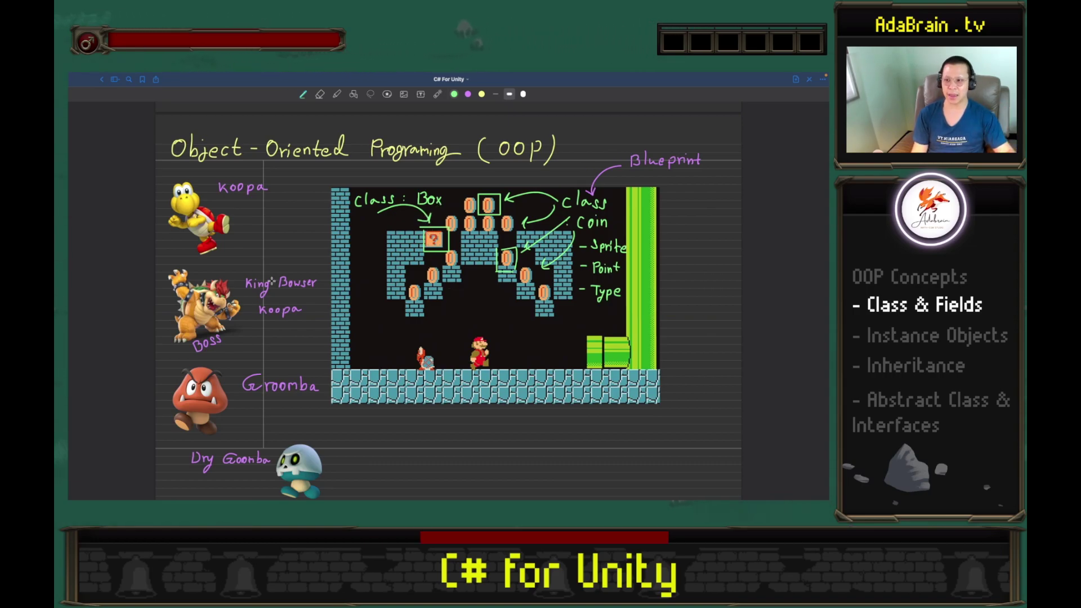
pyautogui.moveTo(387, 232); pyautogui.dragTo(405, 248)
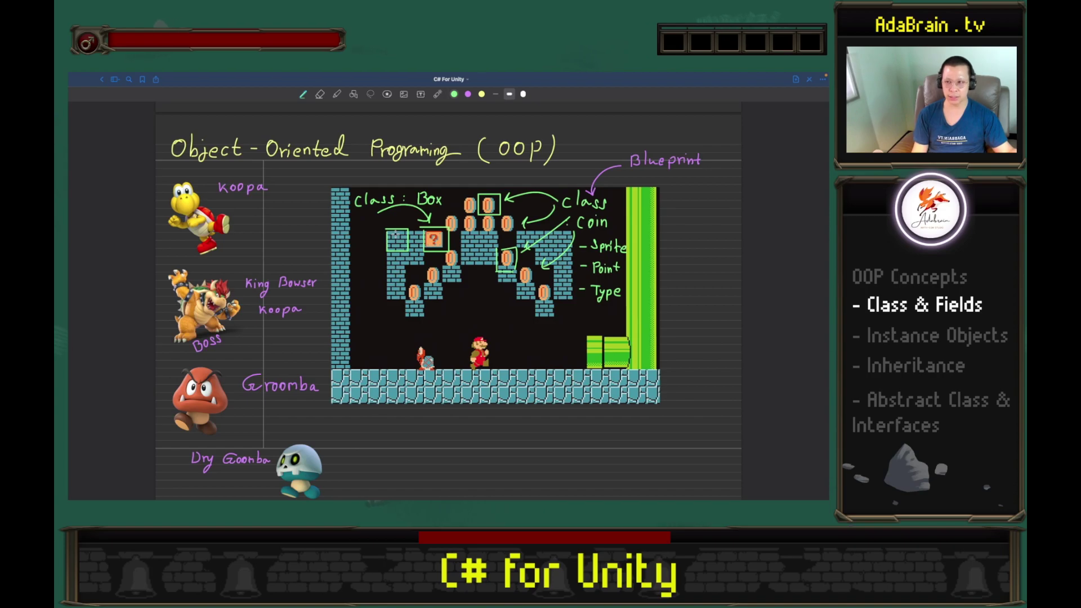
pyautogui.moveTo(376, 213); pyautogui.dragTo(394, 225)
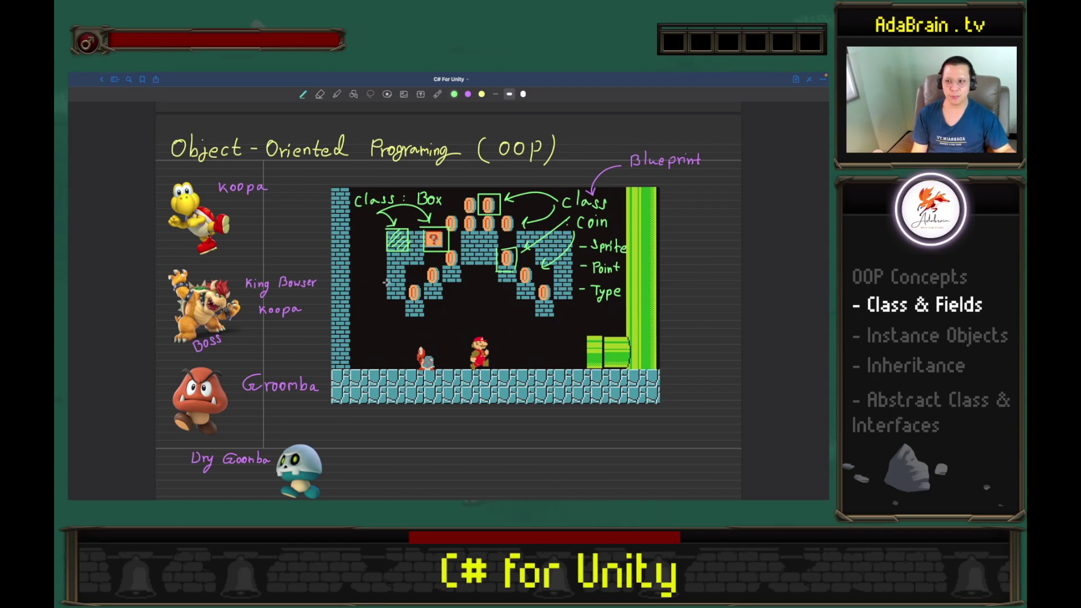
# Step: Undo a trial circle around Mario and the Lv. 3 arc, then draw the box's left side
pyautogui.moveTo(479, 326); pyautogui.dragTo(508, 336)
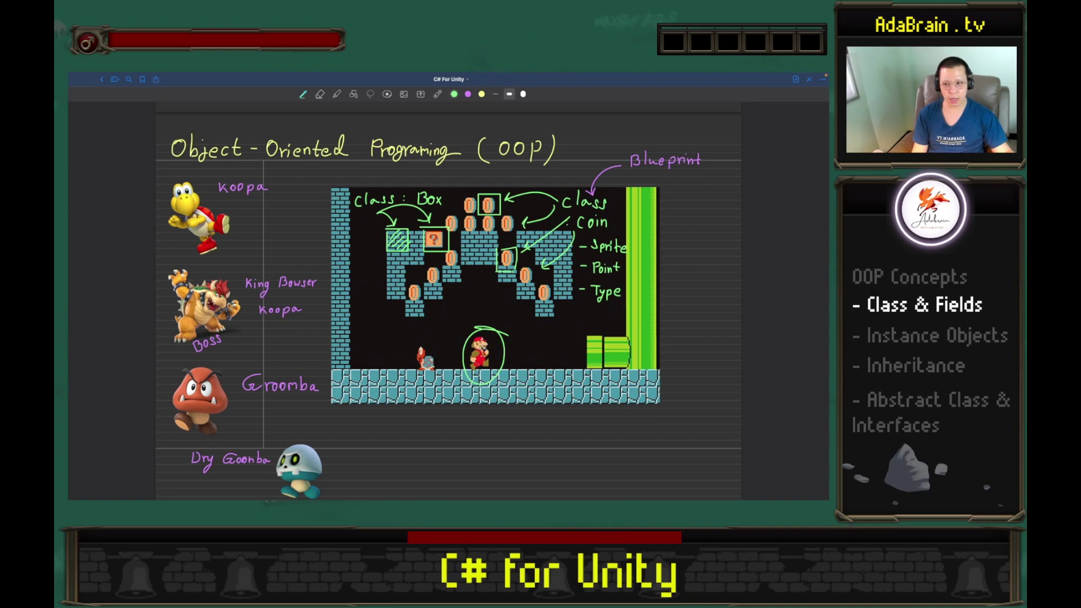
pyautogui.hotkey('ctrl', 'z')
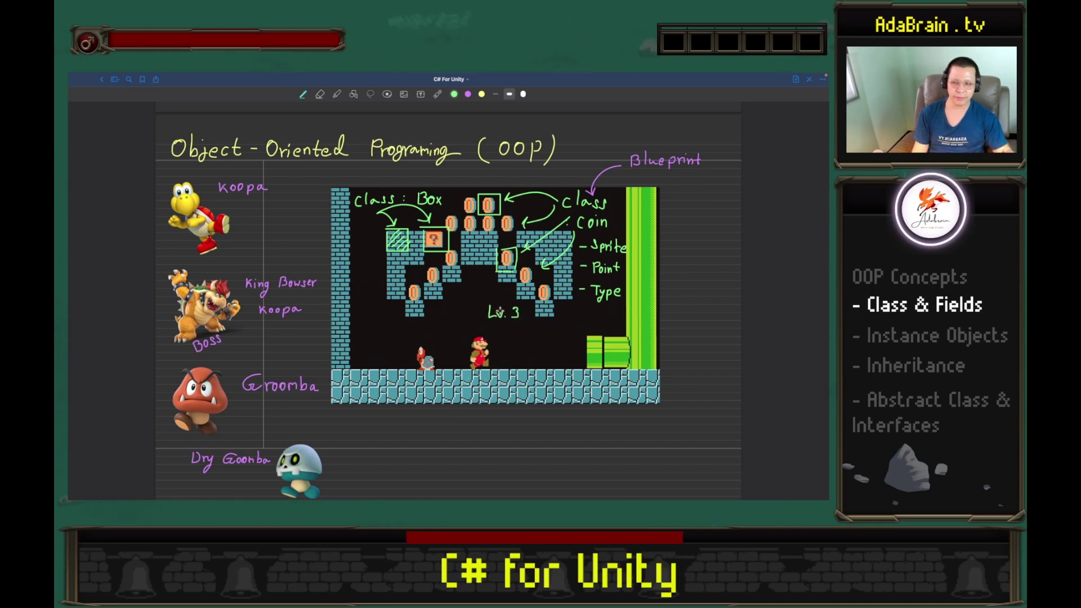
pyautogui.moveTo(377, 246); pyautogui.dragTo(366, 294)
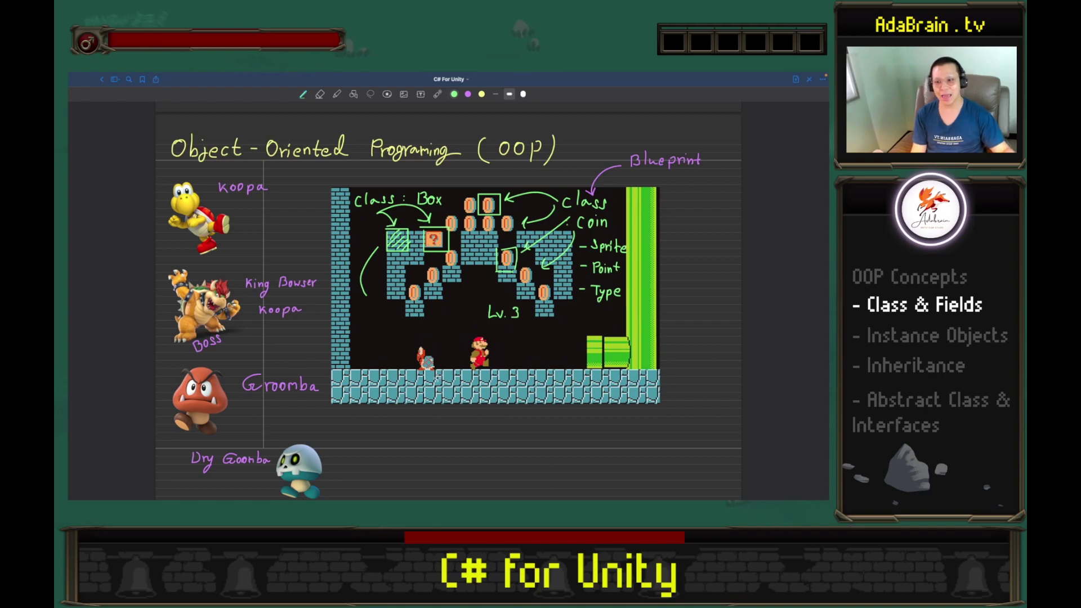
pyautogui.hotkey('ctrl', 'z')
pyautogui.hotkey('ctrl', 'z')
pyautogui.hotkey('ctrl', 'z')
pyautogui.hotkey('ctrl', 'z')
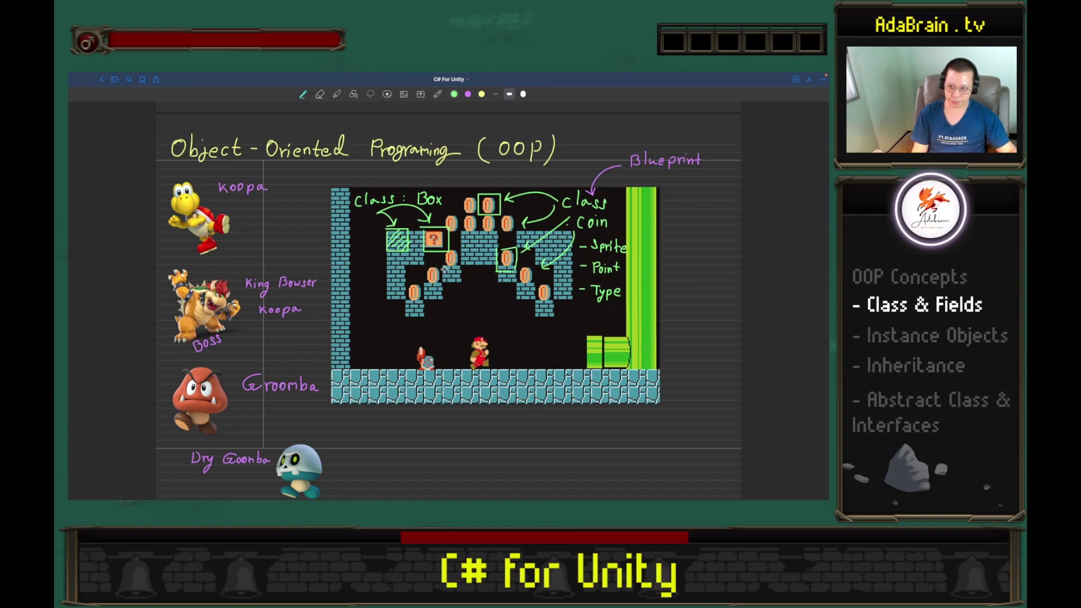
pyautogui.moveTo(383, 244); pyautogui.dragTo(479, 329)
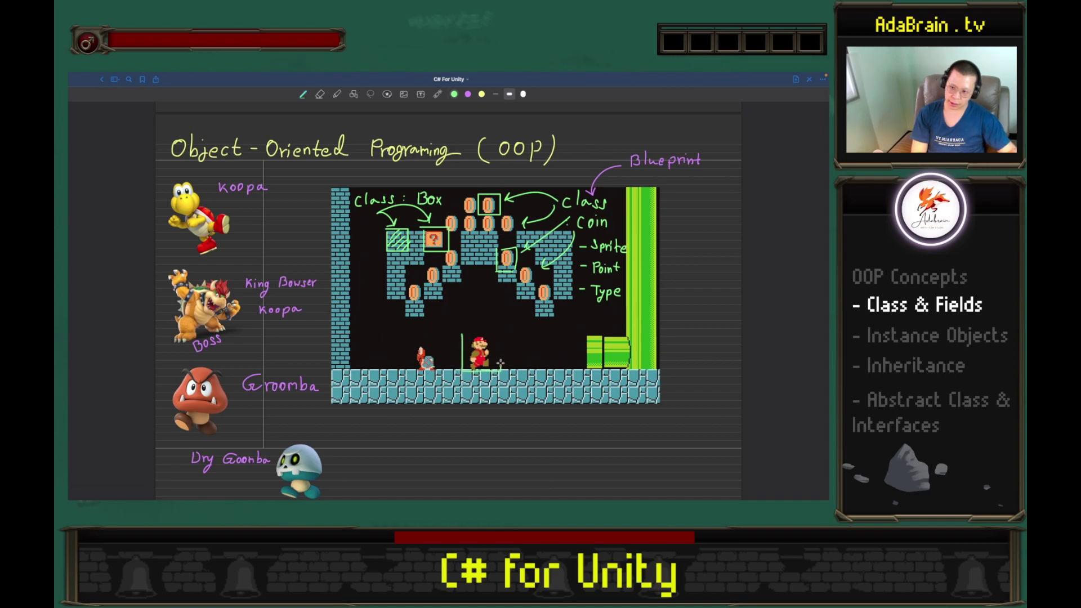
# Step: Finish Mario's box, arrow it below the image, and write Class : Player
pyautogui.moveTo(500, 363); pyautogui.dragTo(463, 333)
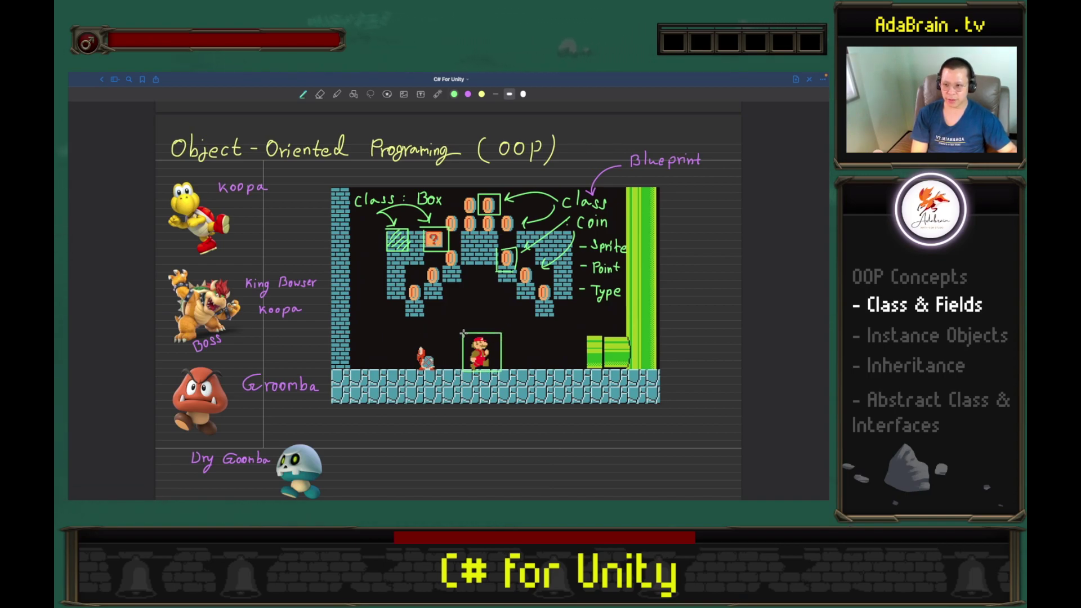
pyautogui.moveTo(488, 376); pyautogui.dragTo(503, 422)
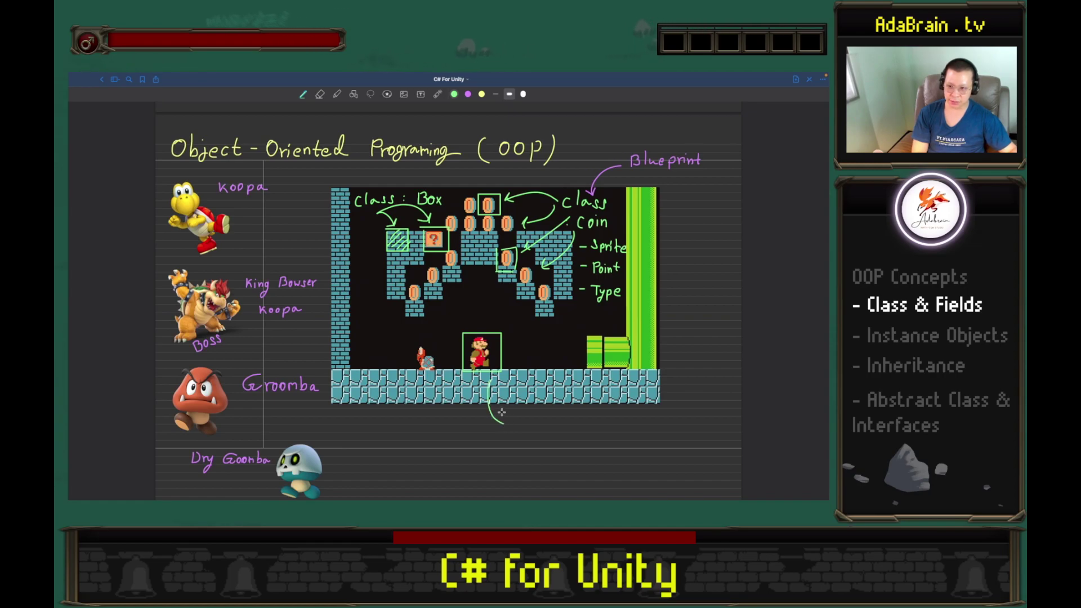
pyautogui.hotkey('ctrl', 'z')
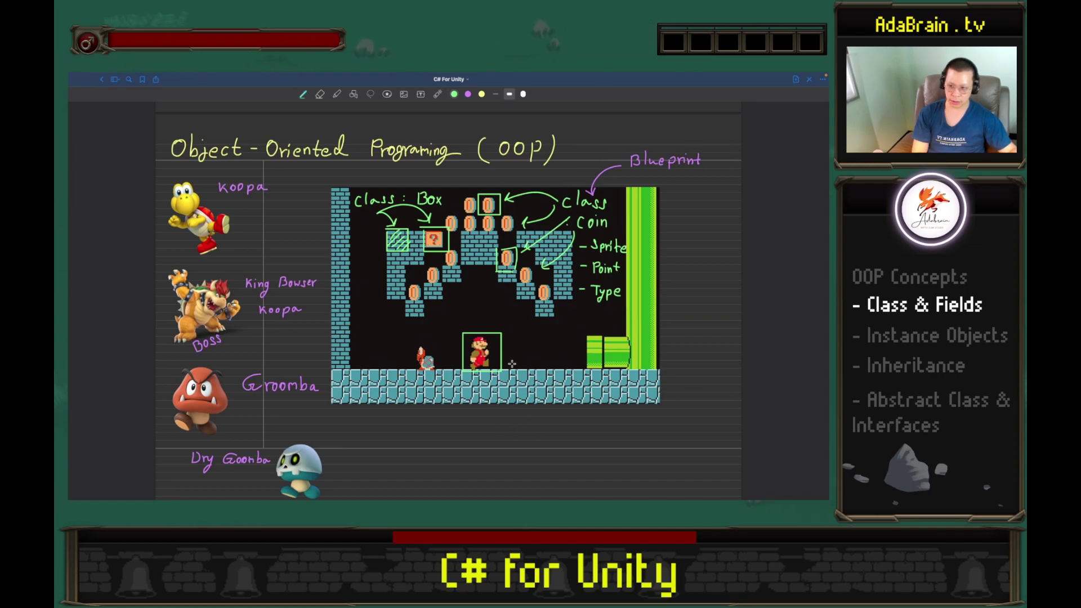
pyautogui.moveTo(516, 356)
pyautogui.mouseDown()
pyautogui.moveTo(537, 438)
pyautogui.moveTo(594, 438)
pyautogui.mouseUp()
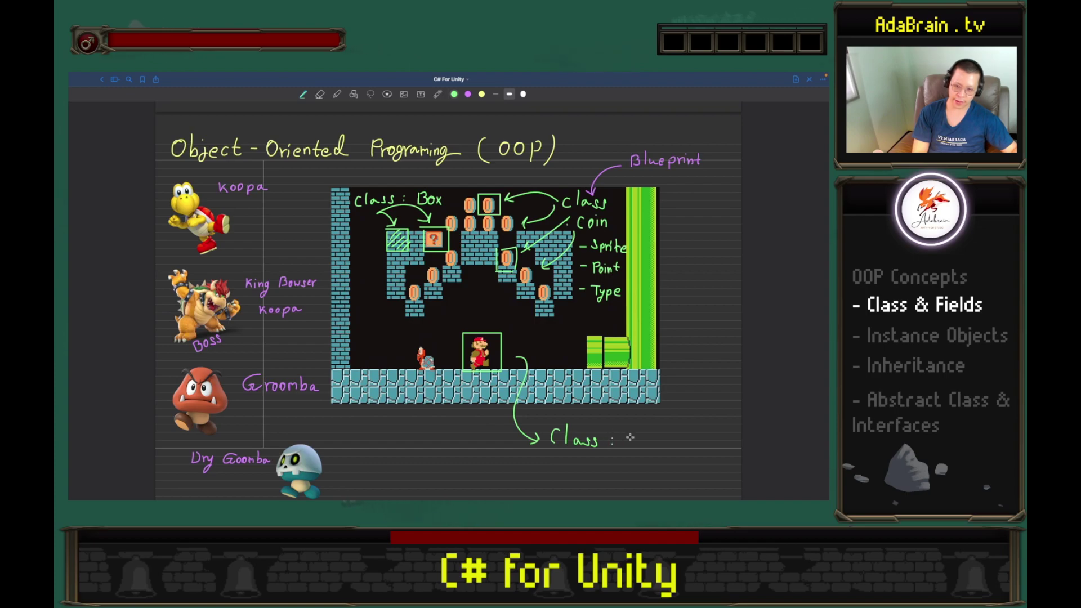
pyautogui.moveTo(647, 439); pyautogui.dragTo(654, 439)
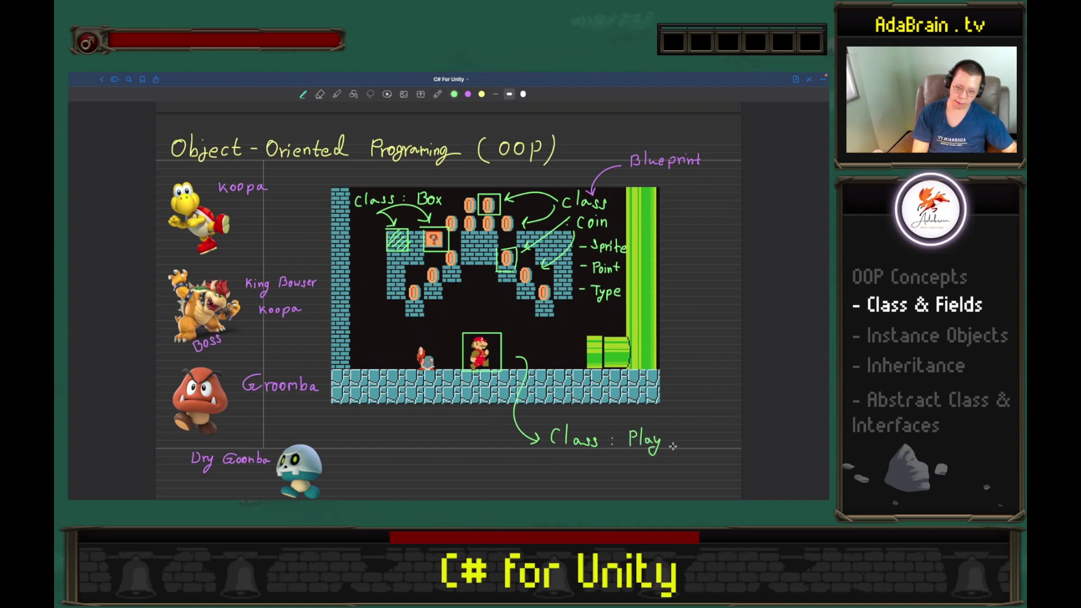
pyautogui.hotkey('ctrl', 'z')
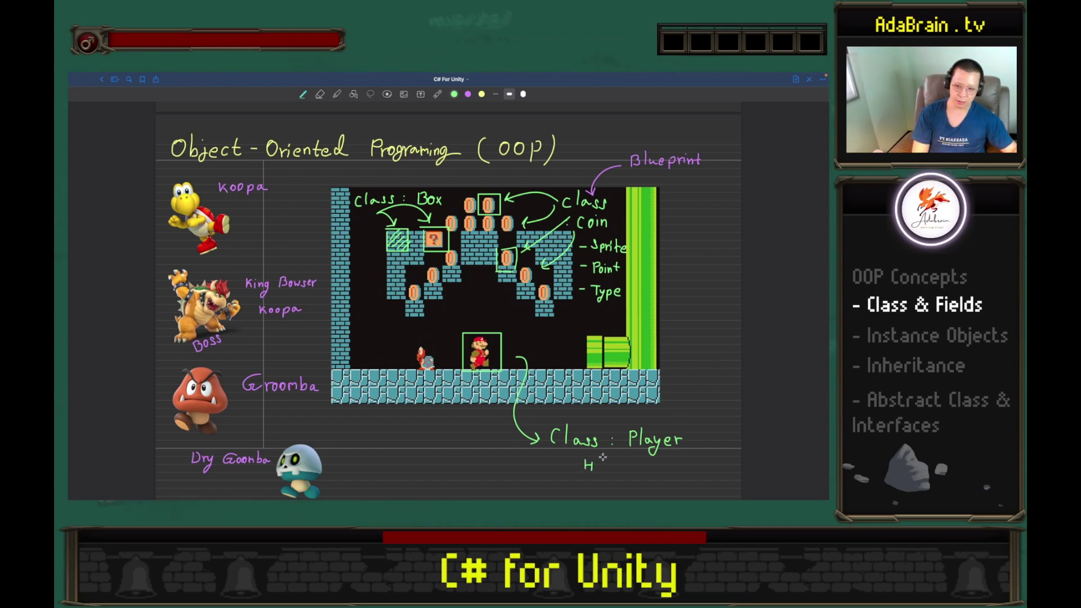
# Step: Write HP : int as the first Player field
pyautogui.moveTo(586, 460); pyautogui.dragTo(593, 466)
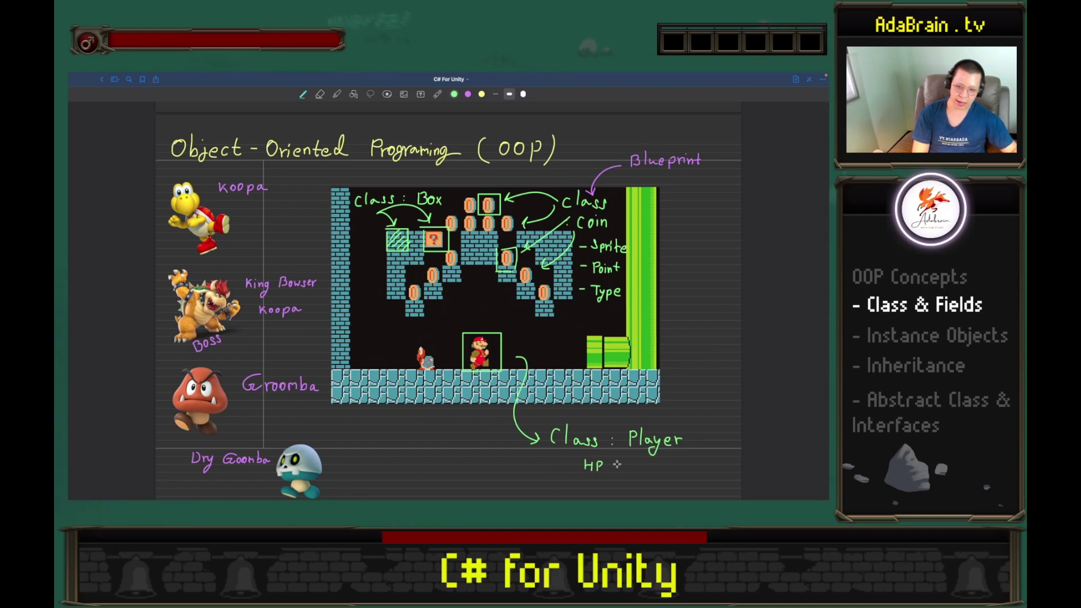
pyautogui.click(613, 463)
pyautogui.click(613, 469)
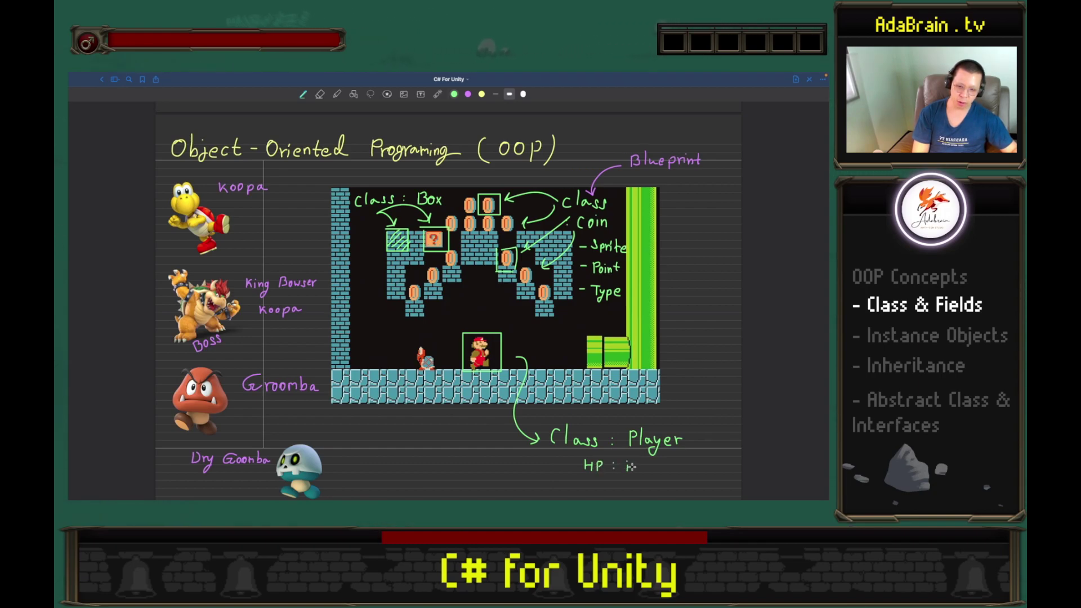
pyautogui.moveTo(627, 462); pyautogui.dragTo(643, 471)
pyautogui.moveTo(638, 465); pyautogui.dragTo(646, 465)
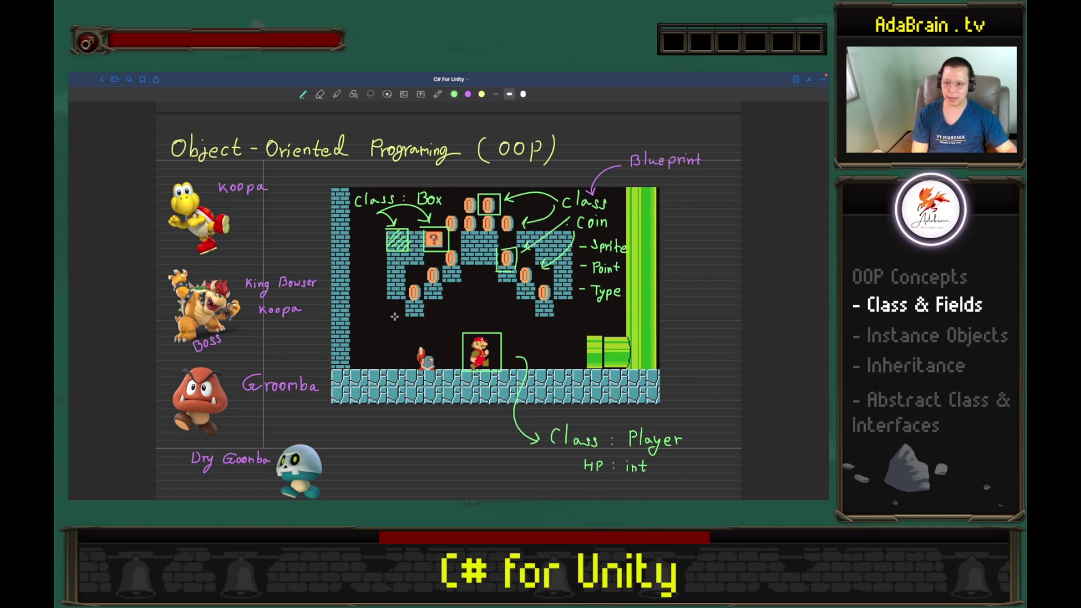
# Step: Box the Koopa, arrow it to a class Enemy label, and add ATK : int
pyautogui.moveTo(409, 345)
pyautogui.mouseDown()
pyautogui.moveTo(440, 369)
pyautogui.moveTo(410, 343)
pyautogui.mouseUp()
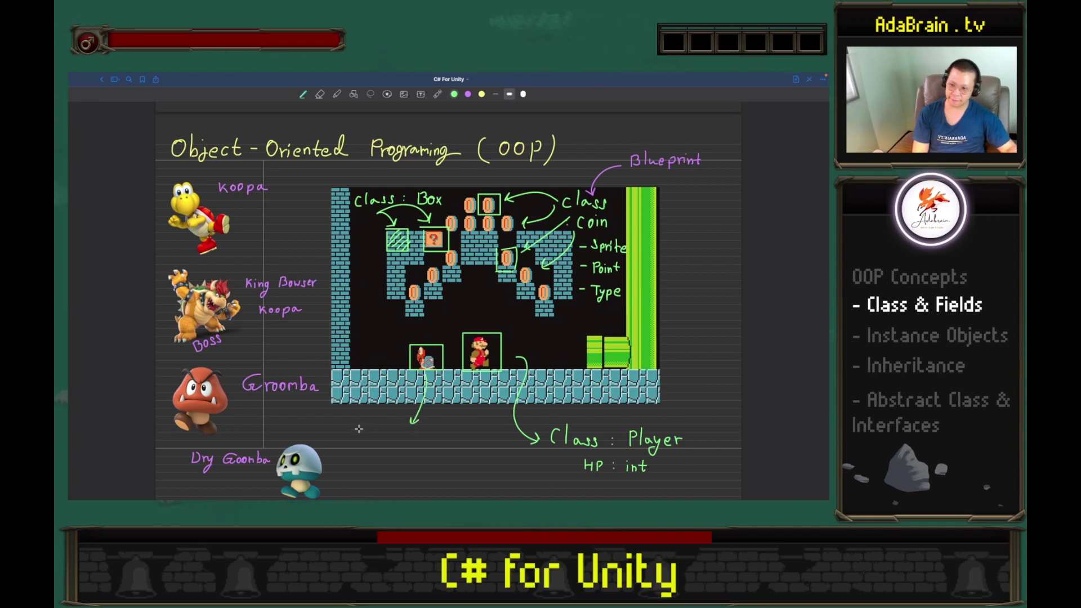
pyautogui.moveTo(360, 432); pyautogui.dragTo(401, 442)
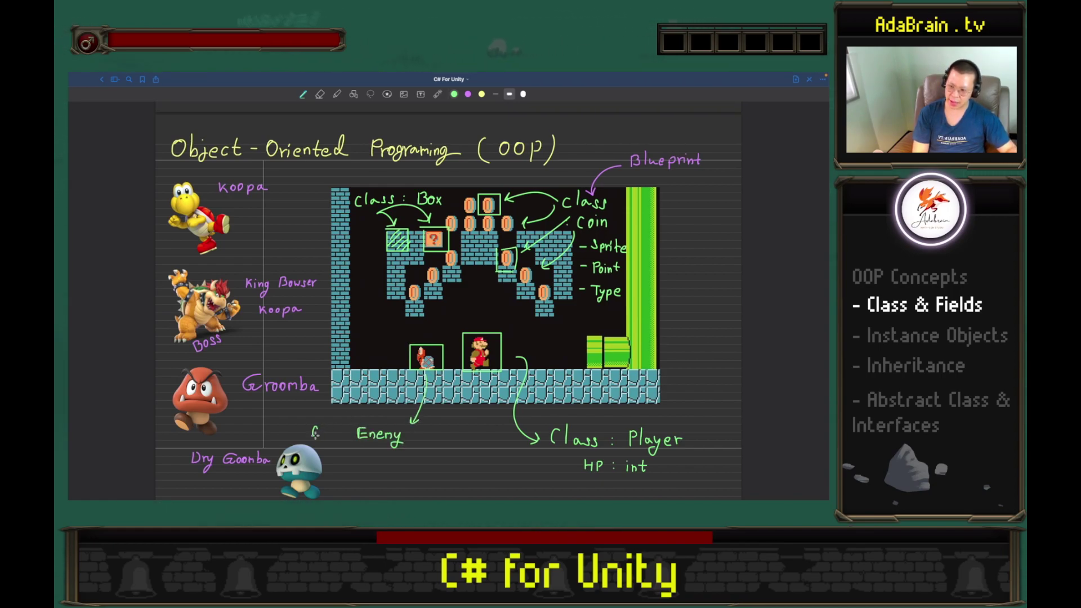
pyautogui.moveTo(313, 433); pyautogui.dragTo(345, 433)
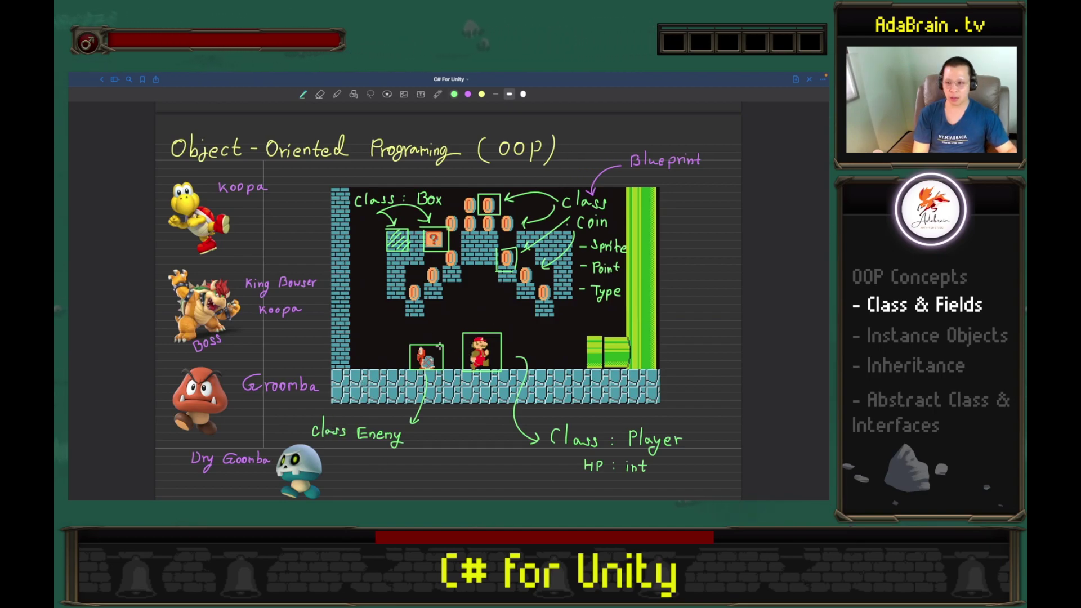
pyautogui.moveTo(431, 337); pyautogui.dragTo(489, 321)
pyautogui.hotkey('ctrl', 'z')
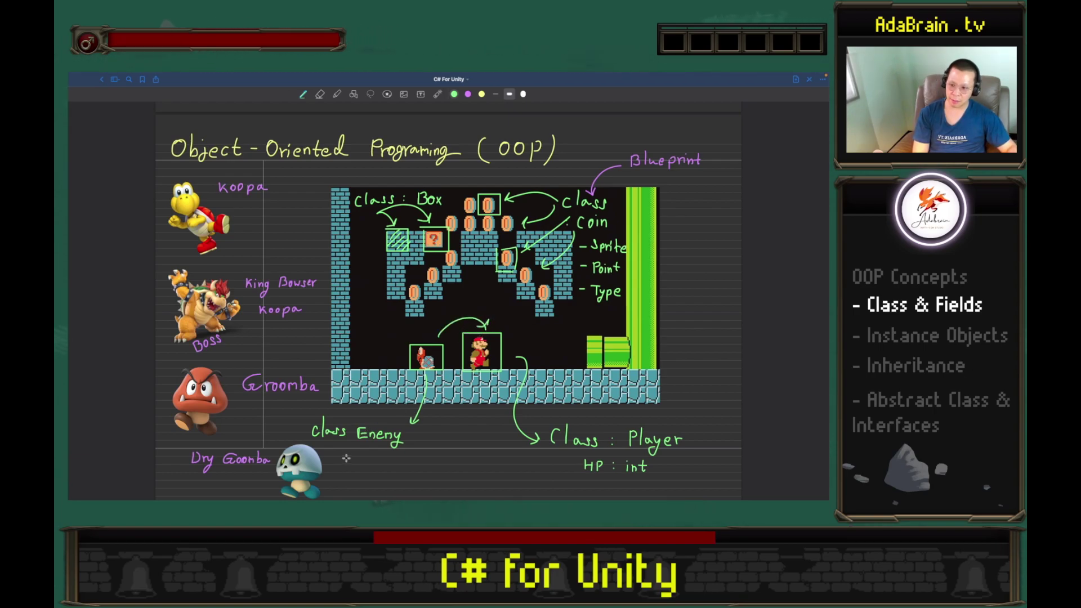
pyautogui.hotkey('ctrl', 'z')
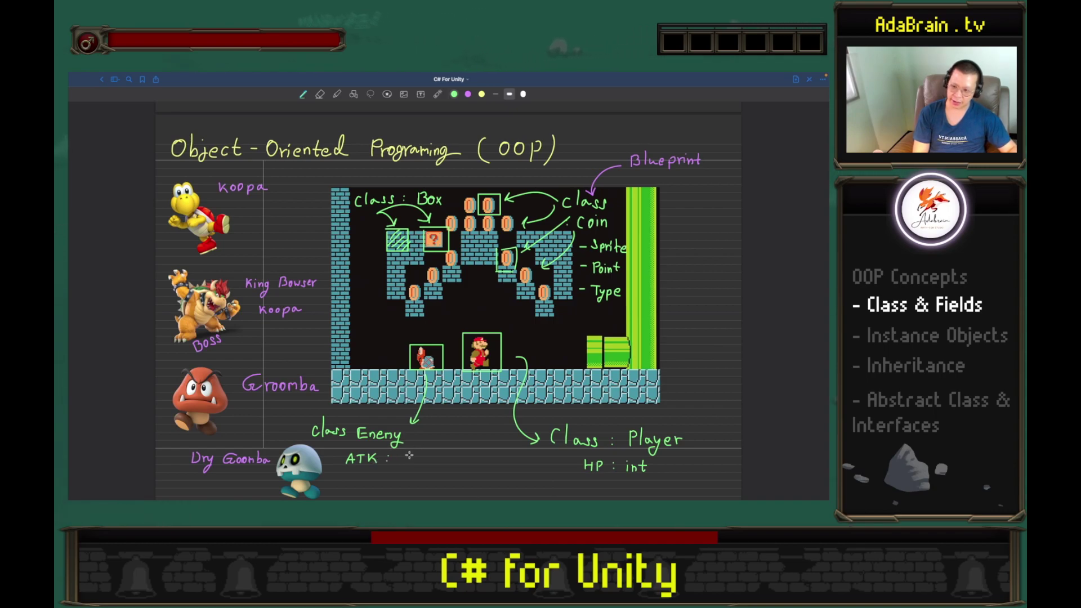
pyautogui.moveTo(409, 457); pyautogui.dragTo(427, 456)
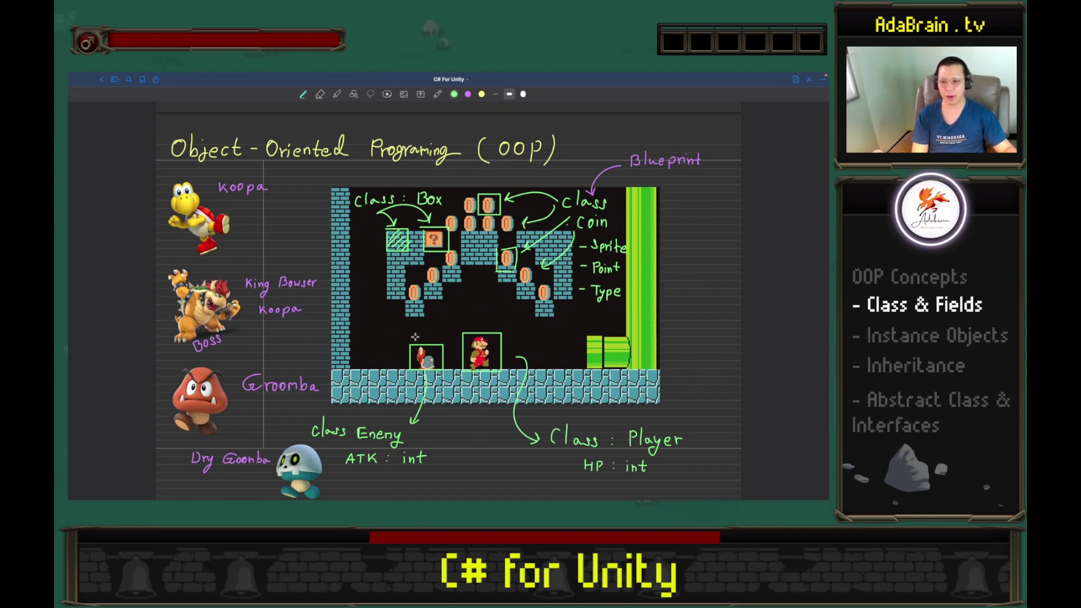
# Step: Try linking the enemy box to Mario's box, undoing each connecting stroke
pyautogui.moveTo(426, 363); pyautogui.dragTo(467, 355)
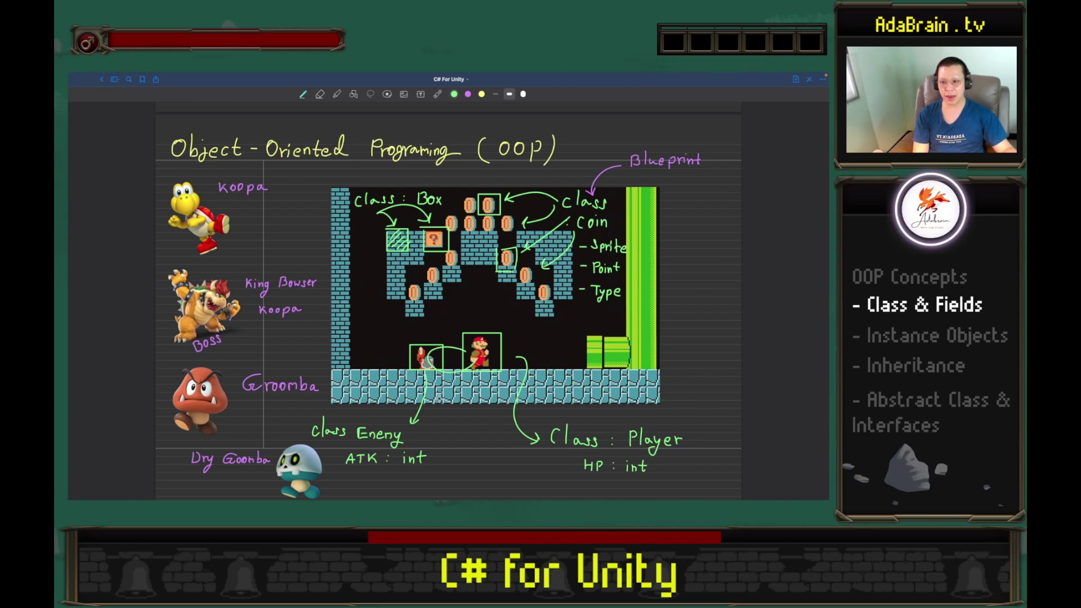
pyautogui.hotkey('ctrl', 'z')
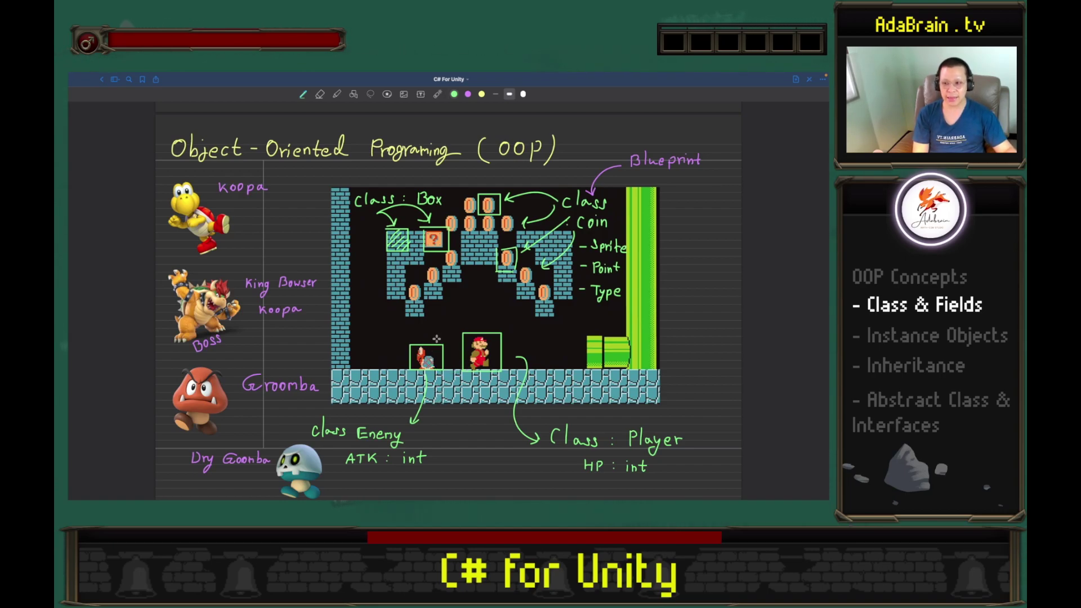
pyautogui.moveTo(426, 361); pyautogui.dragTo(457, 354)
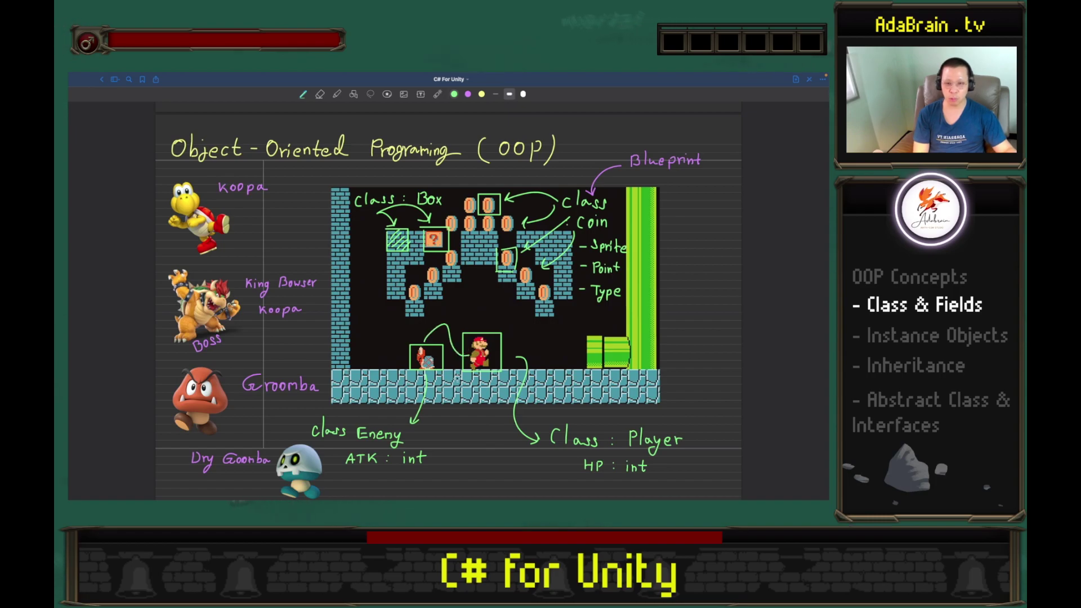
pyautogui.hotkey('ctrl', 'z')
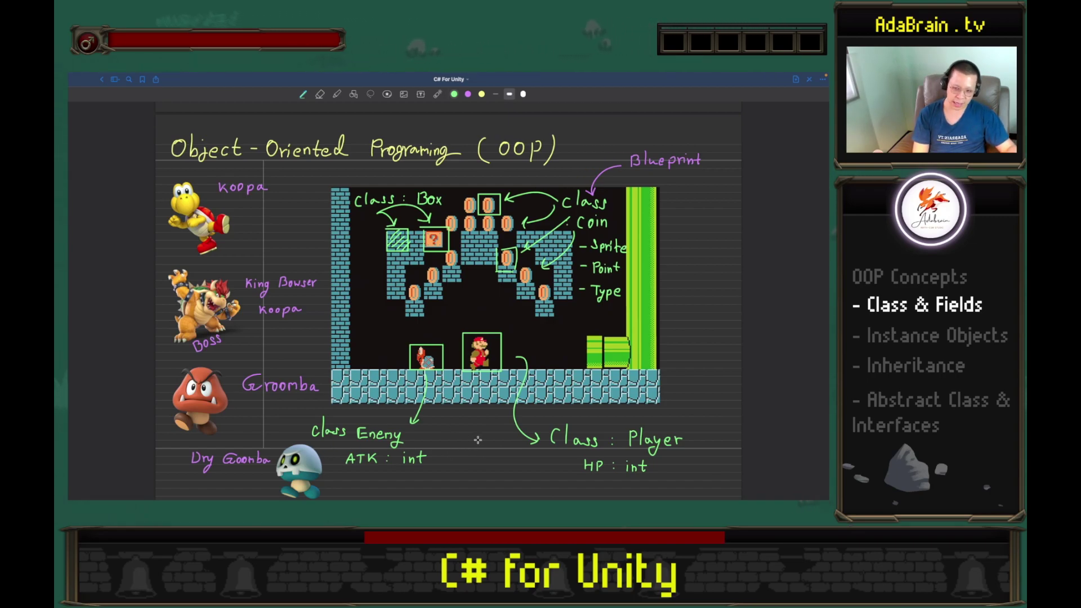
# Step: Draw the crossed double arrow between Enemy and Player and write Take Dmge ( int atk ) under HP
pyautogui.moveTo(482, 431)
pyautogui.mouseDown()
pyautogui.moveTo(478, 490)
pyautogui.moveTo(488, 476)
pyautogui.moveTo(455, 461)
pyautogui.moveTo(501, 466)
pyautogui.moveTo(452, 463)
pyautogui.mouseUp()
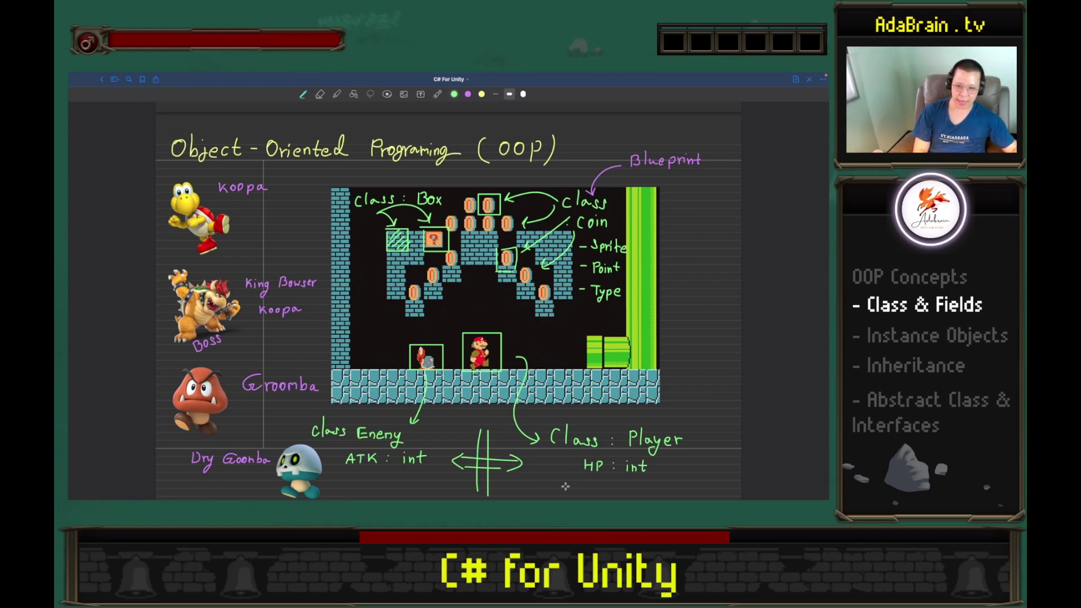
pyautogui.moveTo(567, 485)
pyautogui.mouseDown()
pyautogui.moveTo(567, 495)
pyautogui.moveTo(648, 492)
pyautogui.mouseUp()
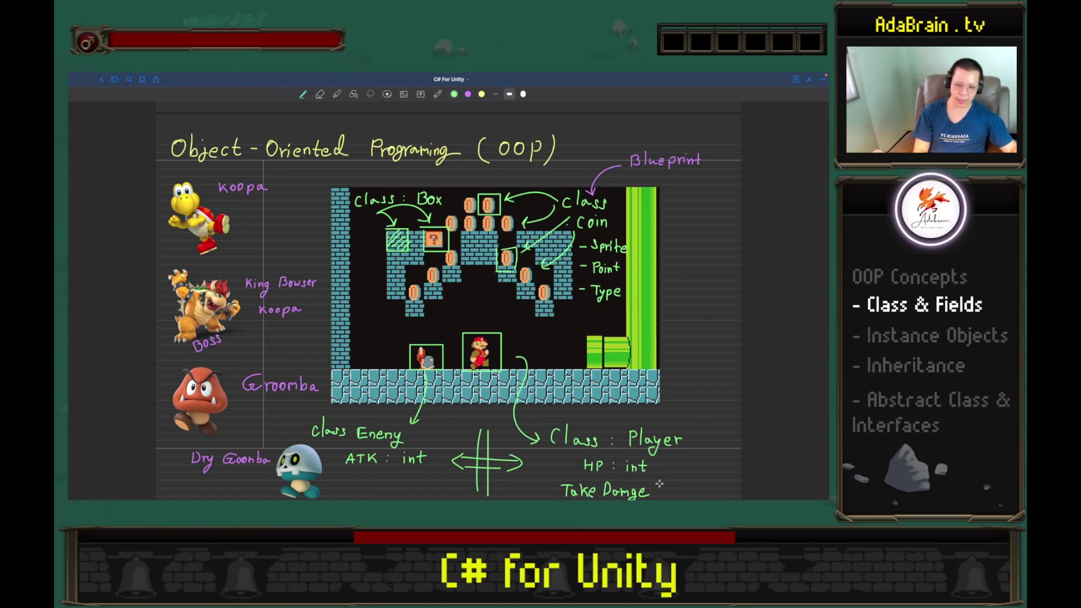
pyautogui.moveTo(664, 481)
pyautogui.mouseDown()
pyautogui.moveTo(661, 498)
pyautogui.moveTo(684, 497)
pyautogui.mouseUp()
pyautogui.moveTo(688, 485); pyautogui.dragTo(690, 497)
pyautogui.moveTo(684, 491); pyautogui.dragTo(715, 497)
pyautogui.moveTo(718, 484); pyautogui.dragTo(729, 499)
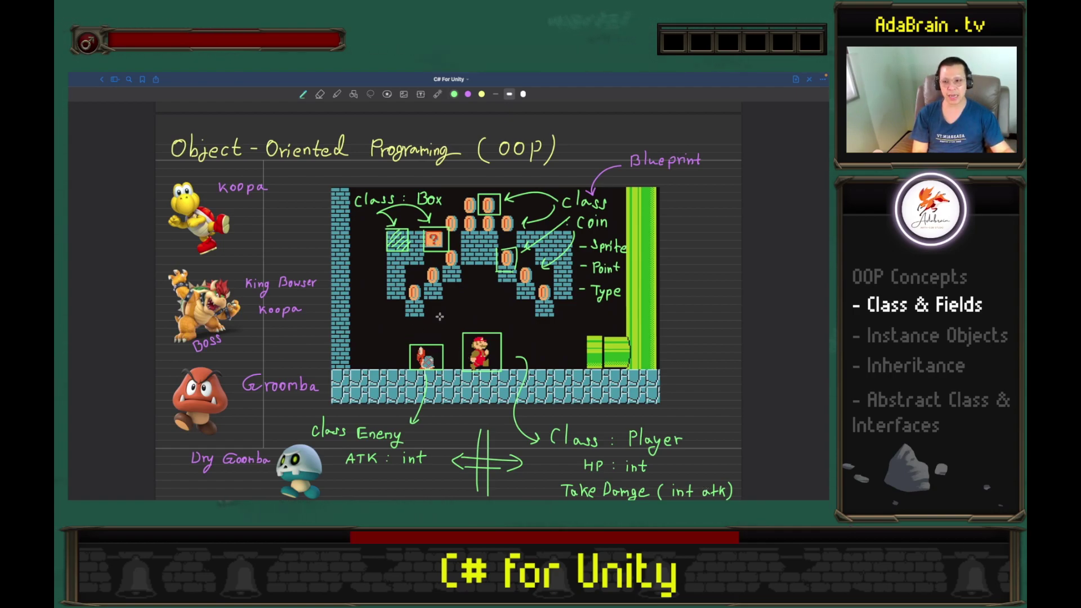
# Step: Draw a straight line between the enemy and Mario boxes across the level floor
pyautogui.moveTo(468, 333); pyautogui.dragTo(434, 307)
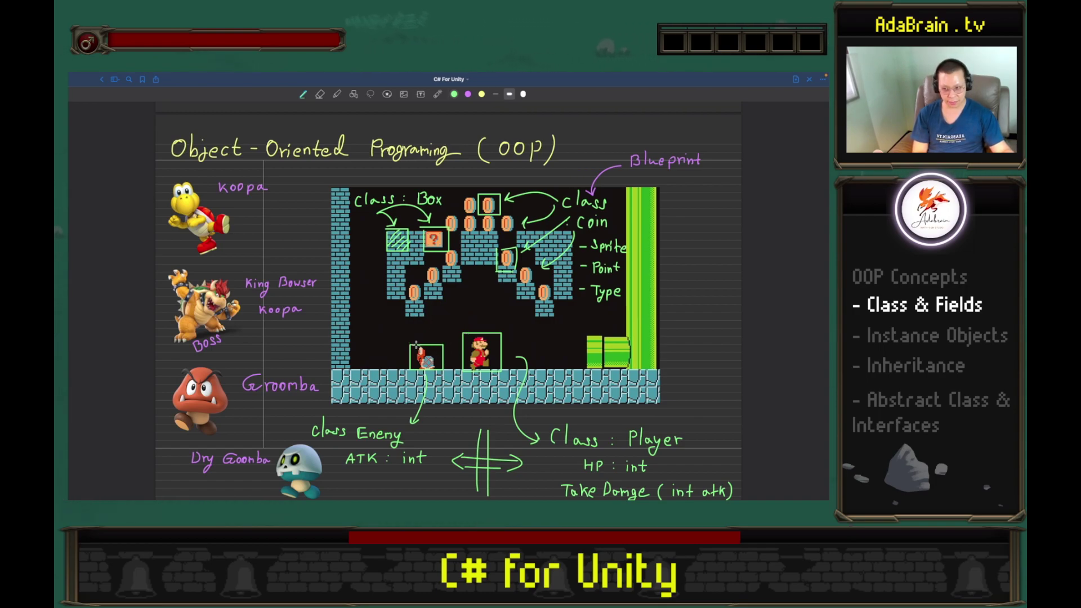
pyautogui.moveTo(437, 357); pyautogui.dragTo(490, 359)
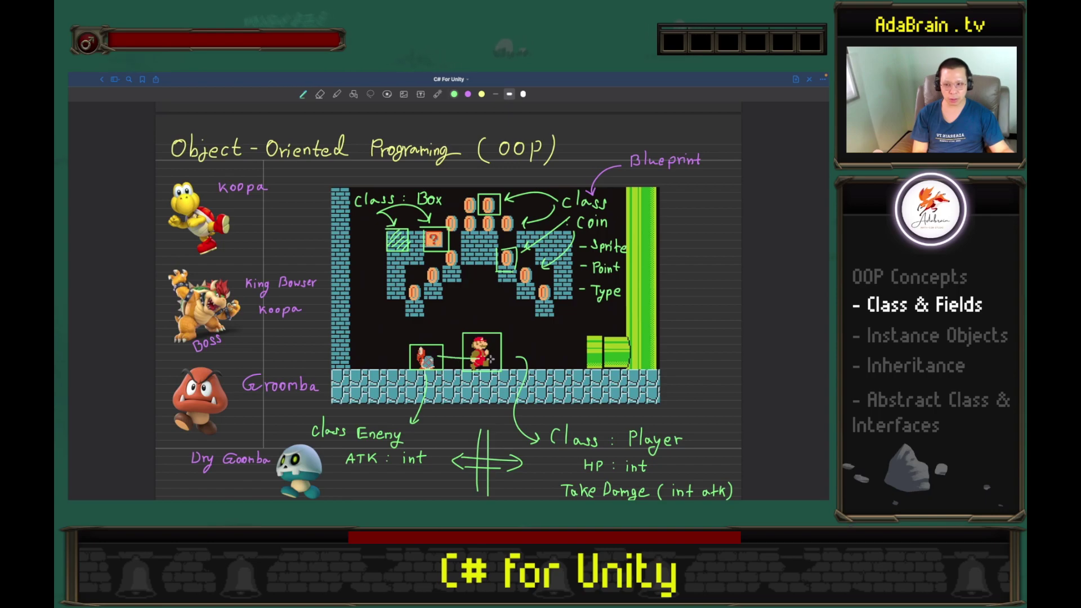
pyautogui.moveTo(371, 358); pyautogui.dragTo(562, 357)
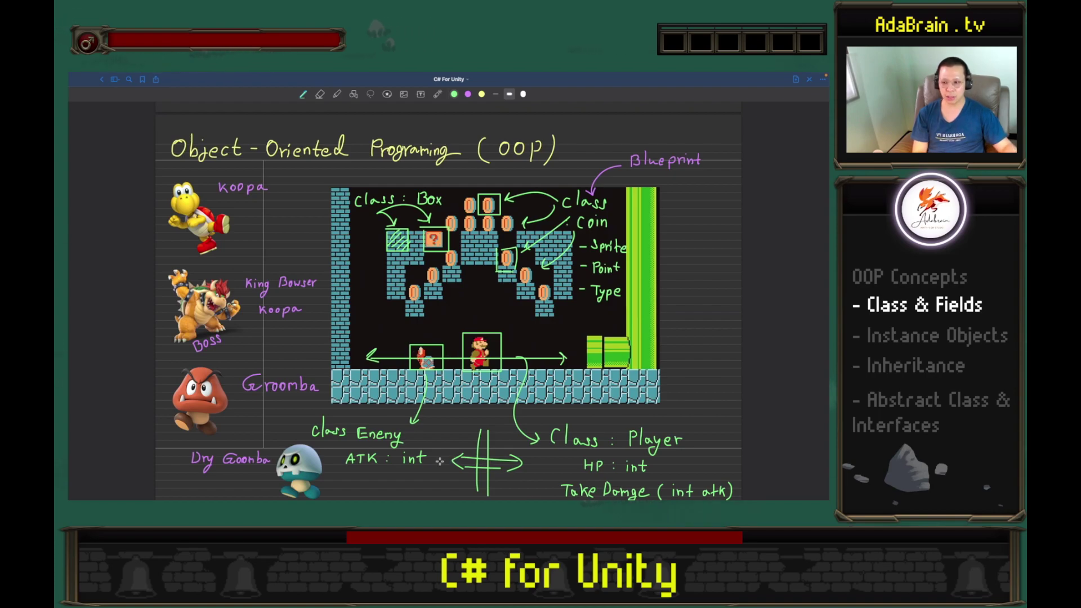
# Step: Try a circle and arc around ATK : int under Class Enemy, then undo both
pyautogui.moveTo(445, 457)
pyautogui.mouseDown()
pyautogui.moveTo(426, 458)
pyautogui.moveTo(449, 435)
pyautogui.moveTo(679, 465)
pyautogui.mouseUp()
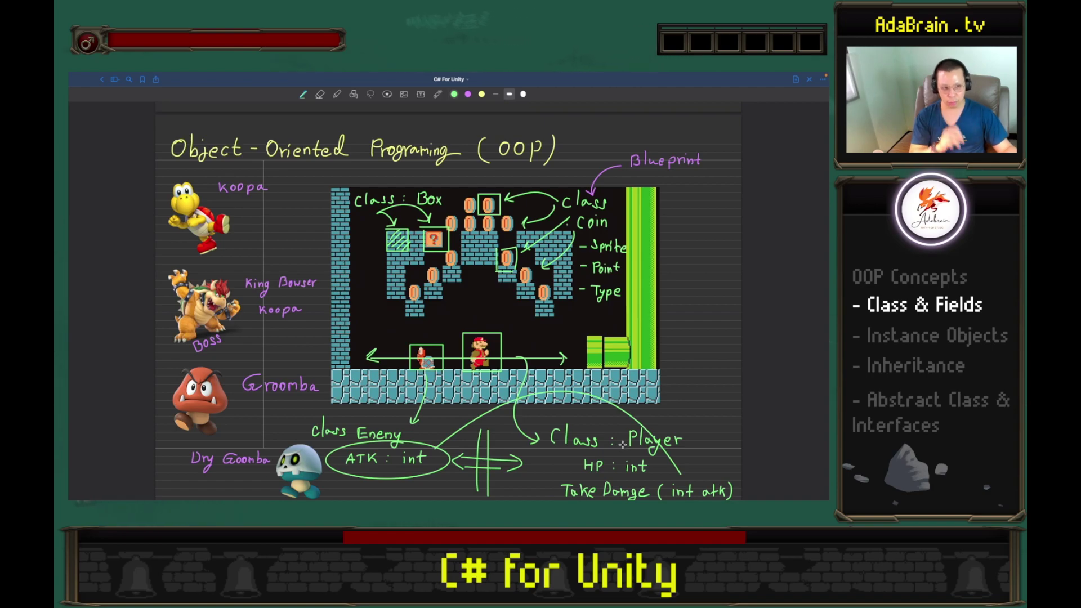
pyautogui.hotkey('ctrl', 'z')
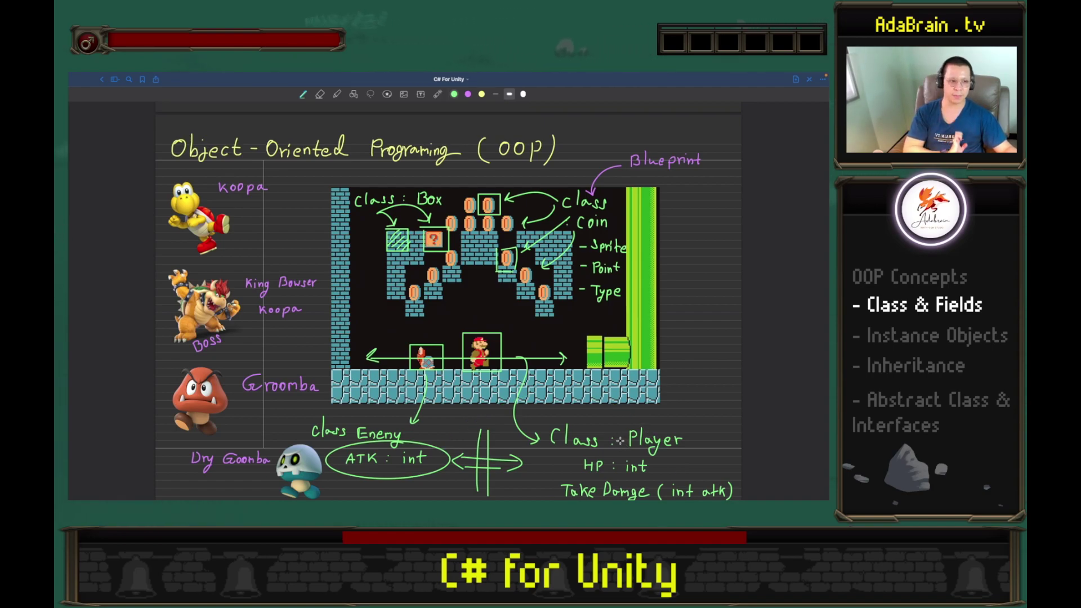
pyautogui.hotkey('ctrl', 'z')
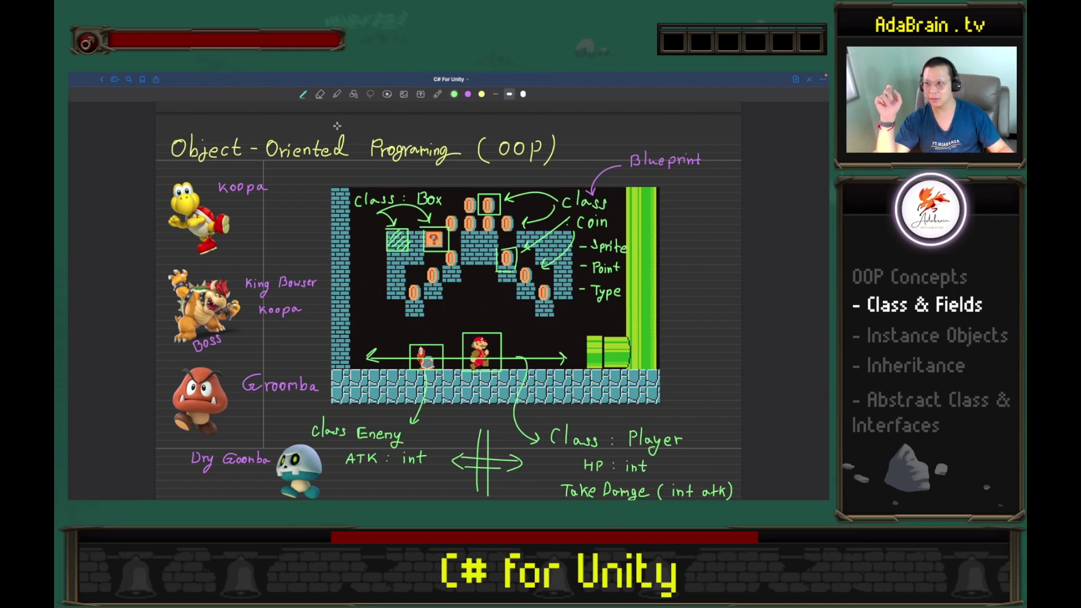
# Step: On the two-Koopa page, write HP : 50 above the left Koopa
pyautogui.press('Right')
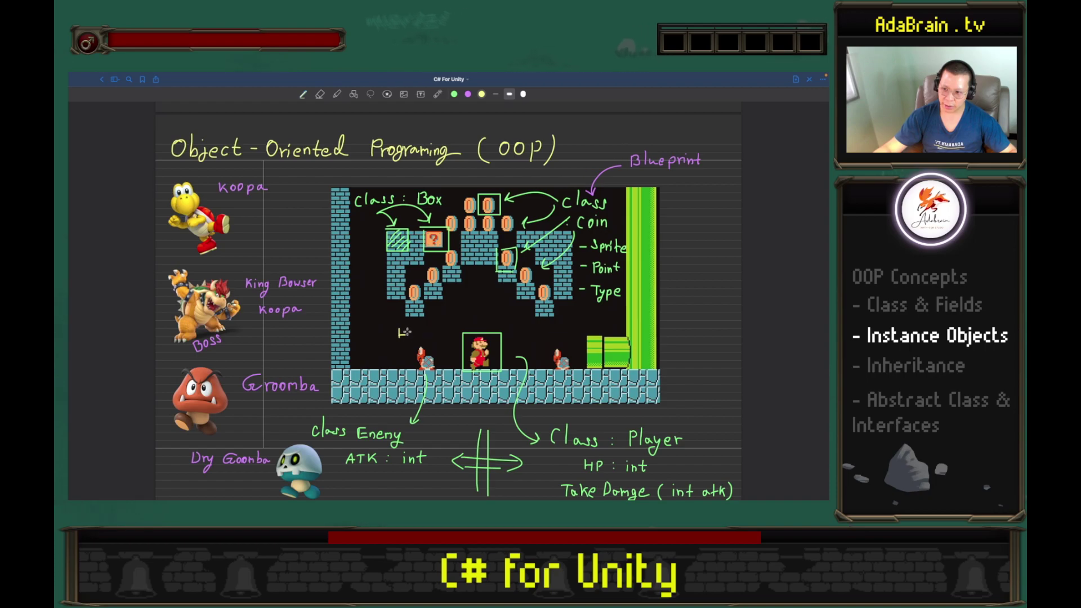
pyautogui.moveTo(402, 328); pyautogui.dragTo(402, 337)
pyautogui.moveTo(407, 336); pyautogui.dragTo(435, 326)
pyautogui.click(417, 330)
pyautogui.click(417, 336)
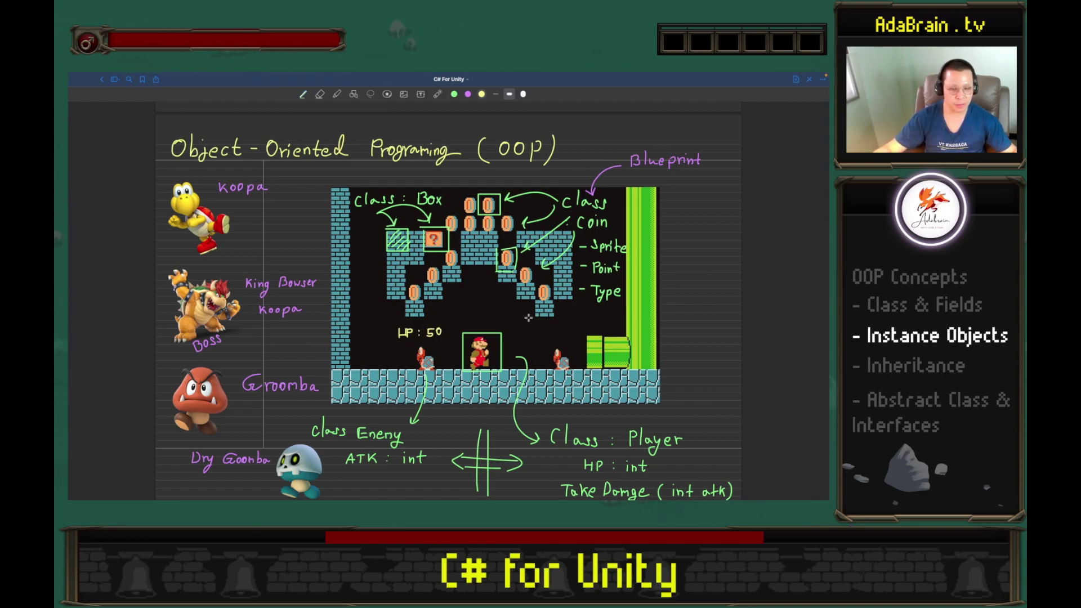
# Step: Label the right Koopa HP : 100 and link it to Class Enemy with a purple line
pyautogui.moveTo(549, 328); pyautogui.dragTo(551, 335)
pyautogui.click(560, 330)
pyautogui.click(560, 336)
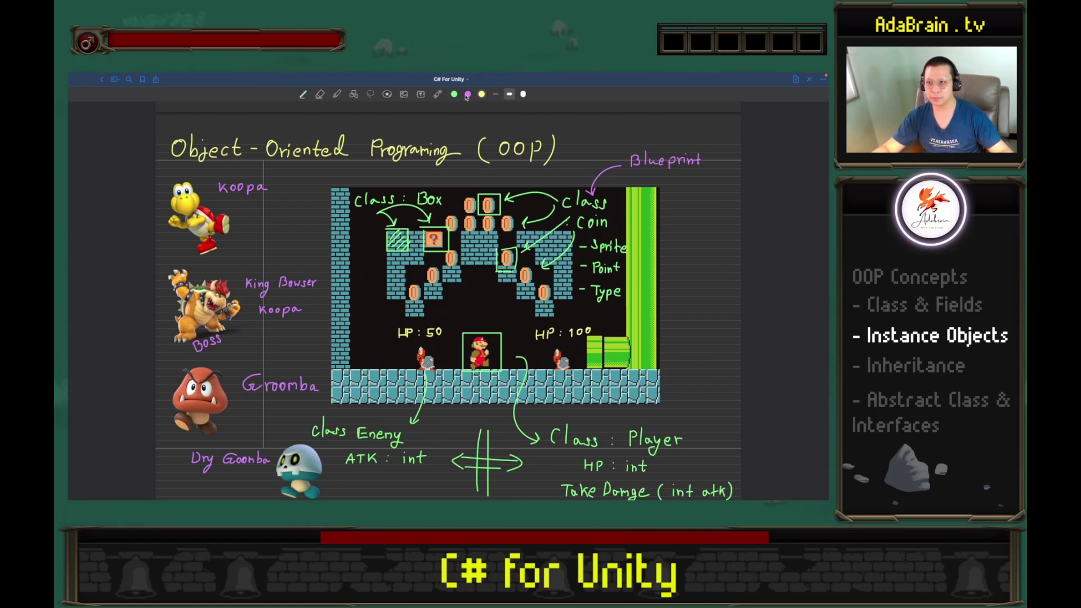
pyautogui.moveTo(550, 367); pyautogui.dragTo(417, 429)
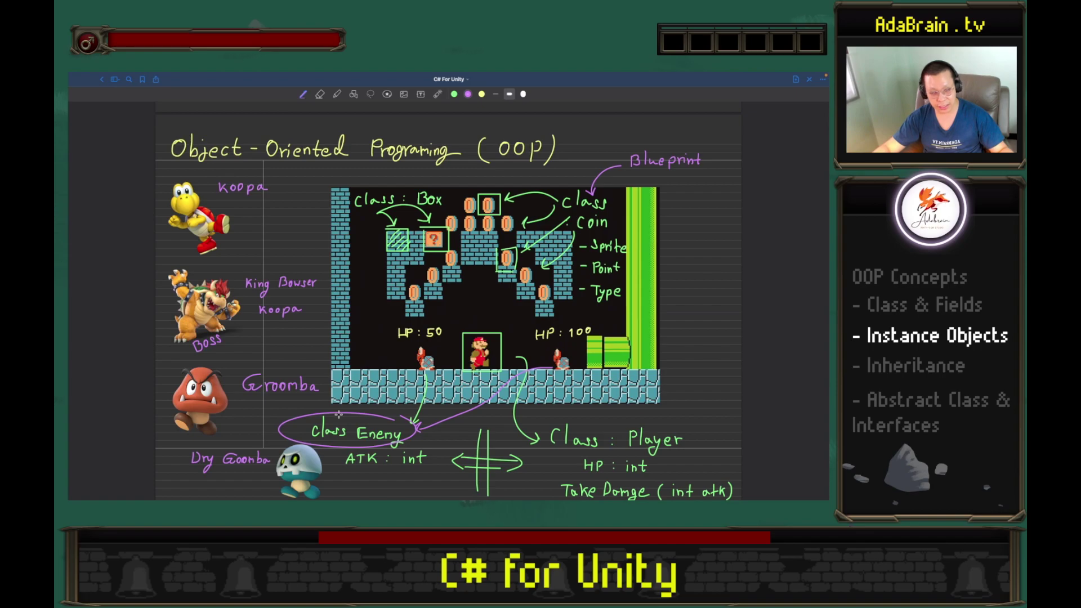
pyautogui.hotkey('ctrl', 'z')
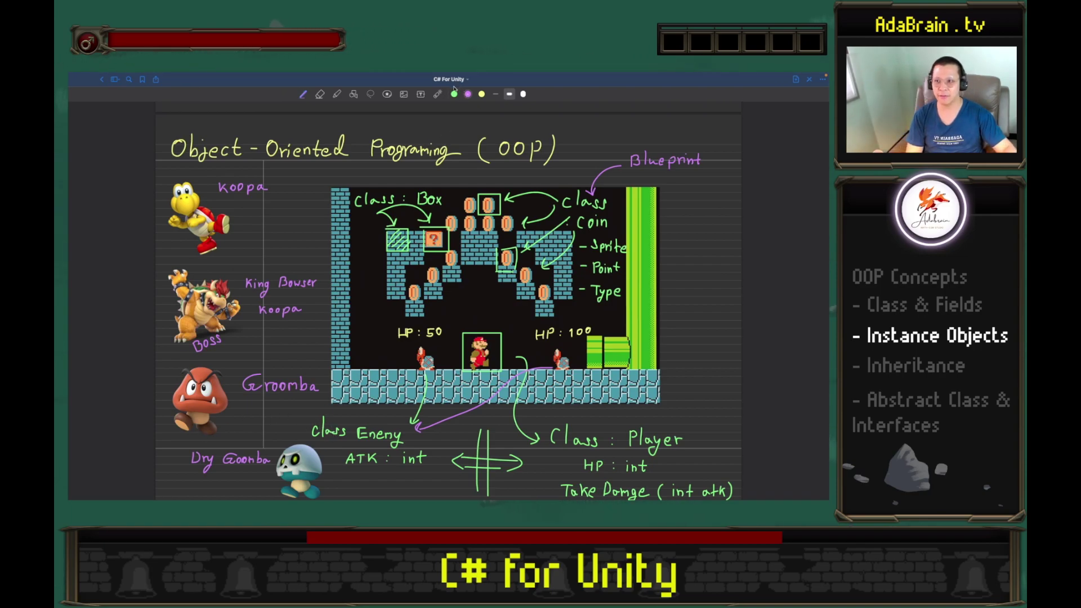
# Step: Write HP : int in green below ATK : int in Class Enemy
pyautogui.moveTo(348, 476)
pyautogui.mouseDown()
pyautogui.moveTo(349, 490)
pyautogui.moveTo(365, 482)
pyautogui.mouseUp()
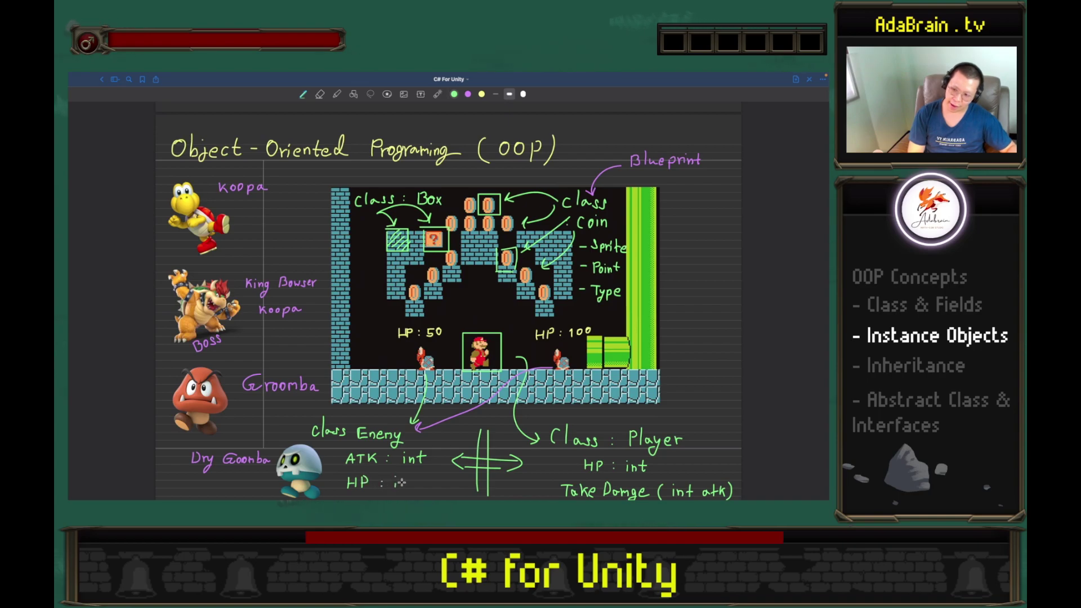
pyautogui.moveTo(415, 476); pyautogui.dragTo(416, 487)
pyautogui.moveTo(411, 480); pyautogui.dragTo(421, 479)
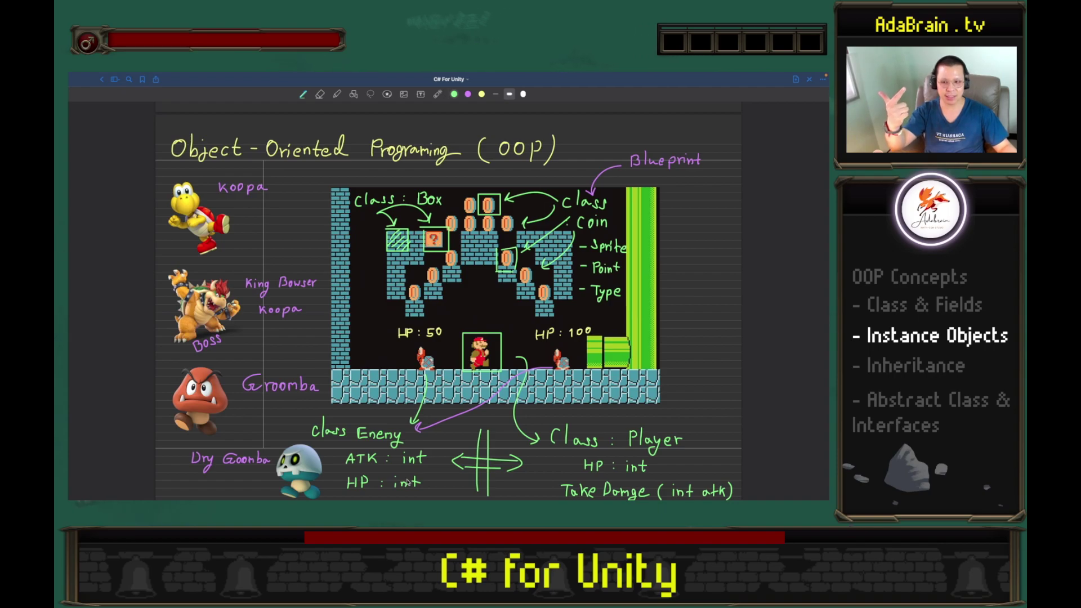
# Step: Draw temporary ellipses around the left Koopa (HP : 50) and the right Koopa (HP : 100)
pyautogui.moveTo(406, 326); pyautogui.dragTo(430, 329)
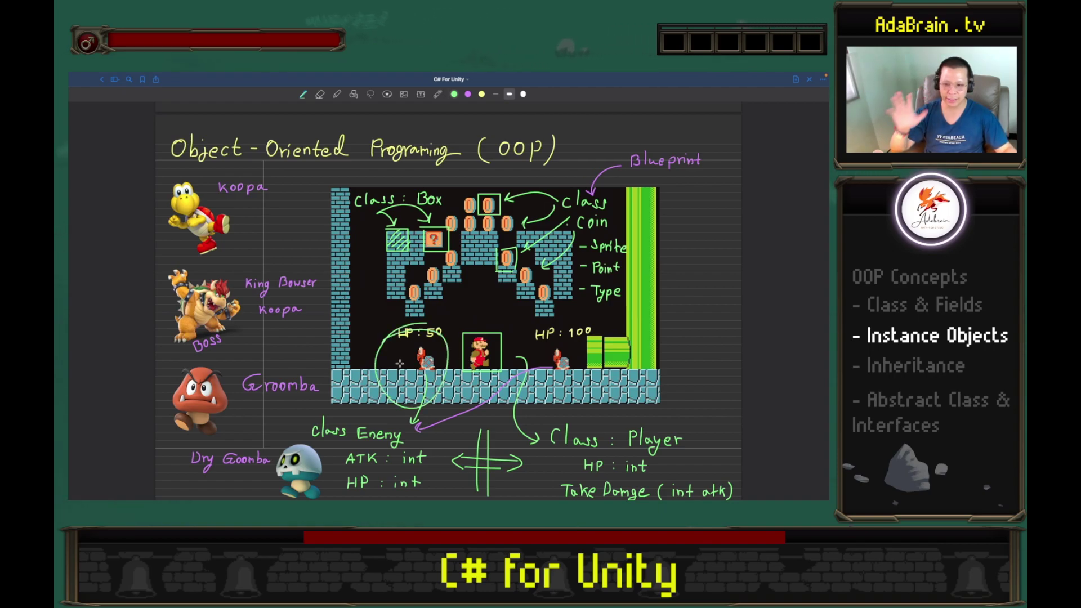
pyautogui.hotkey('ctrl', 'z')
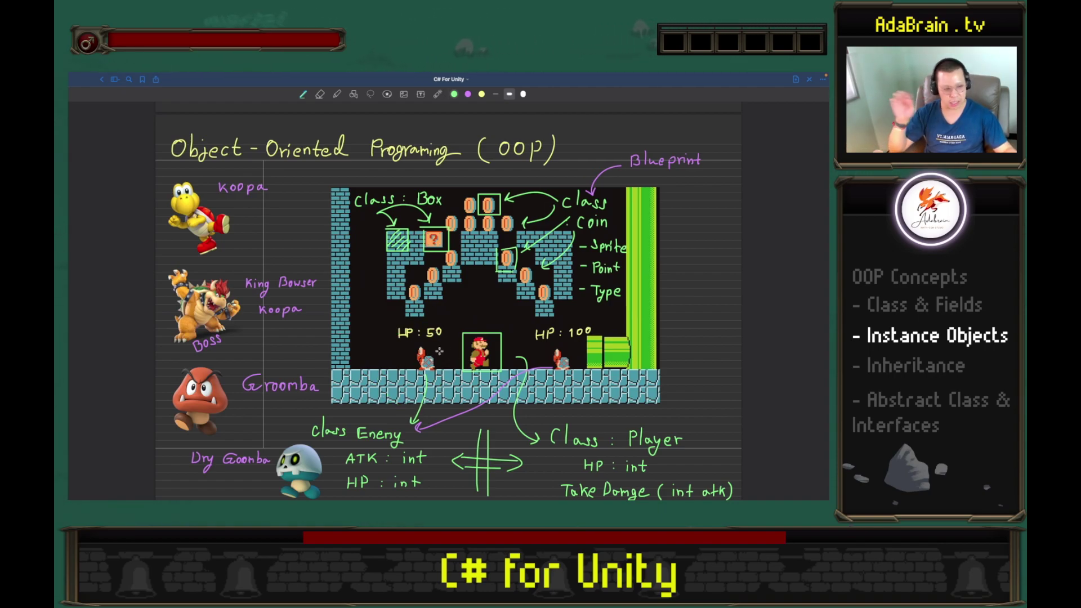
pyautogui.moveTo(431, 316); pyautogui.dragTo(447, 323)
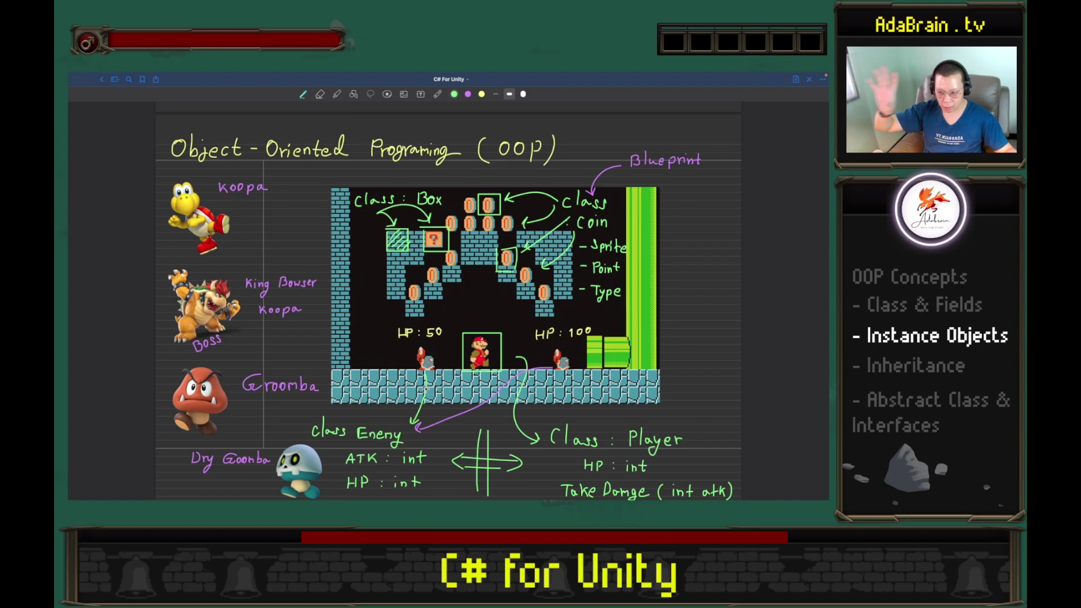
pyautogui.moveTo(524, 323); pyautogui.dragTo(540, 321)
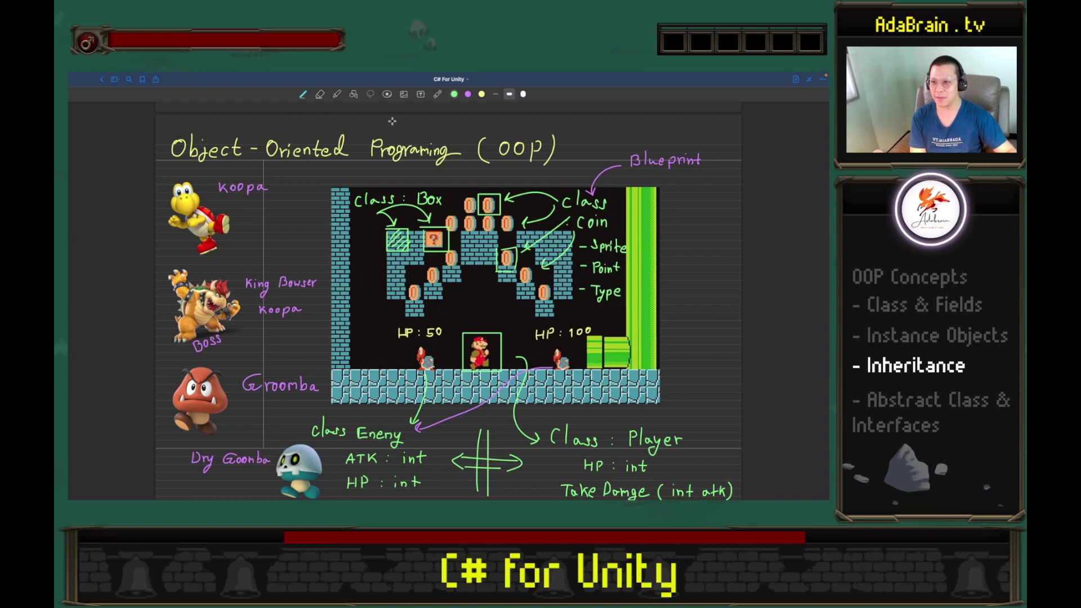
# Step: With the laser pointer, sweep over Koopa, King Bowser and the Goombas, tracing down to Class Enemy
pyautogui.click(438, 94)
pyautogui.moveTo(179, 206); pyautogui.dragTo(296, 173)
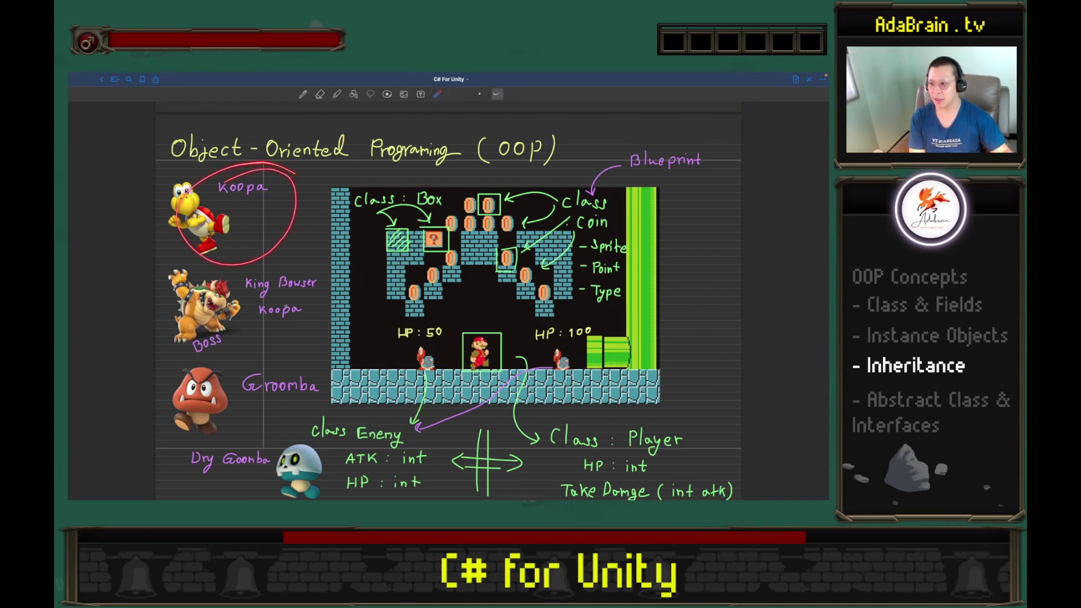
pyautogui.moveTo(281, 241); pyautogui.dragTo(251, 238)
pyautogui.moveTo(330, 315); pyautogui.dragTo(194, 498)
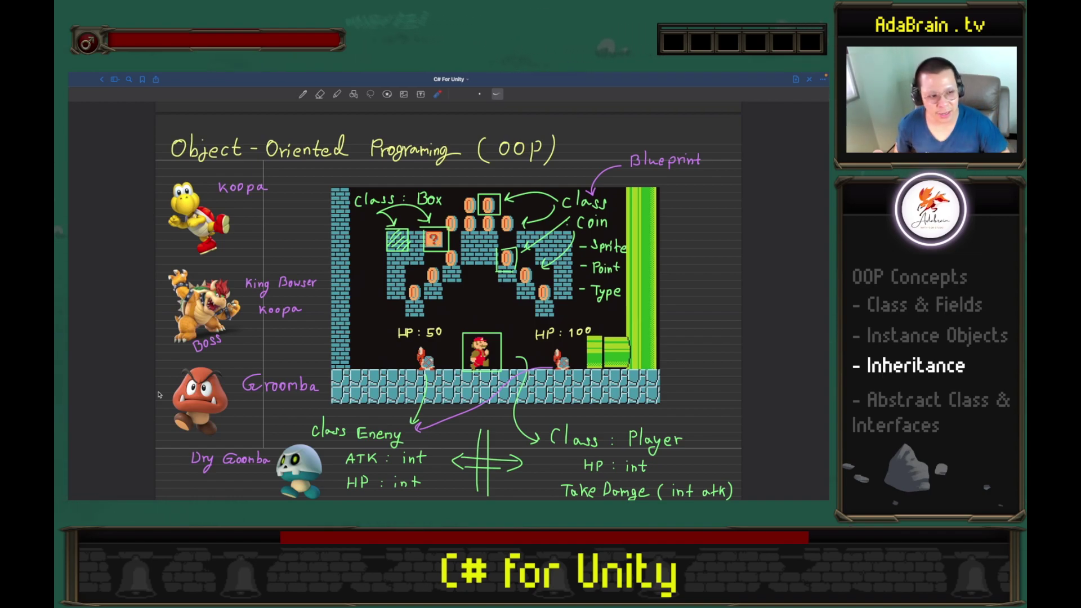
pyautogui.moveTo(304, 210); pyautogui.dragTo(309, 441)
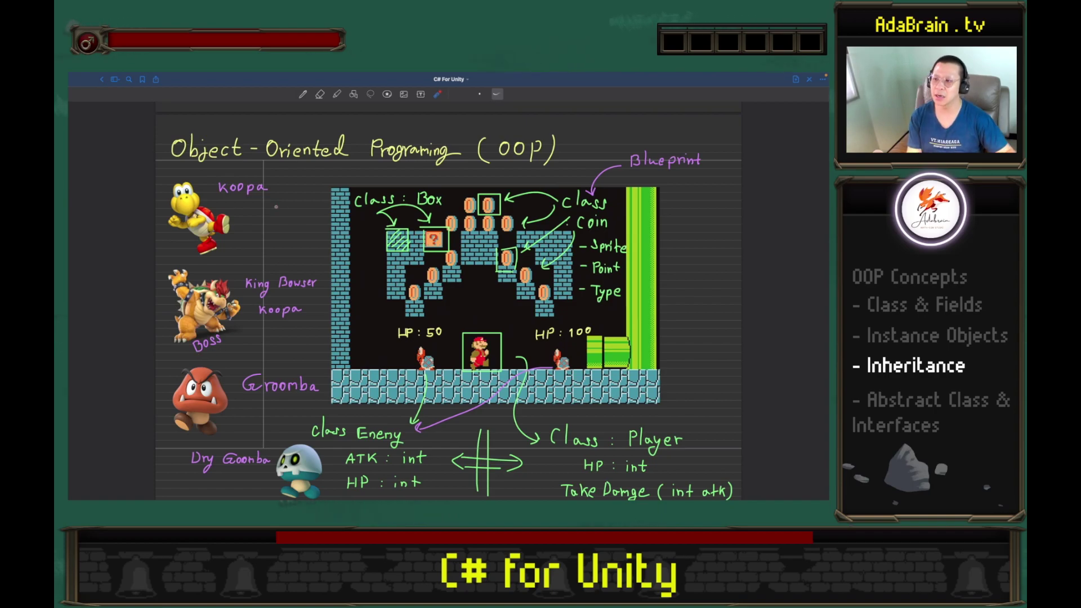
pyautogui.moveTo(293, 206)
pyautogui.mouseDown()
pyautogui.moveTo(333, 240)
pyautogui.moveTo(331, 401)
pyautogui.mouseUp()
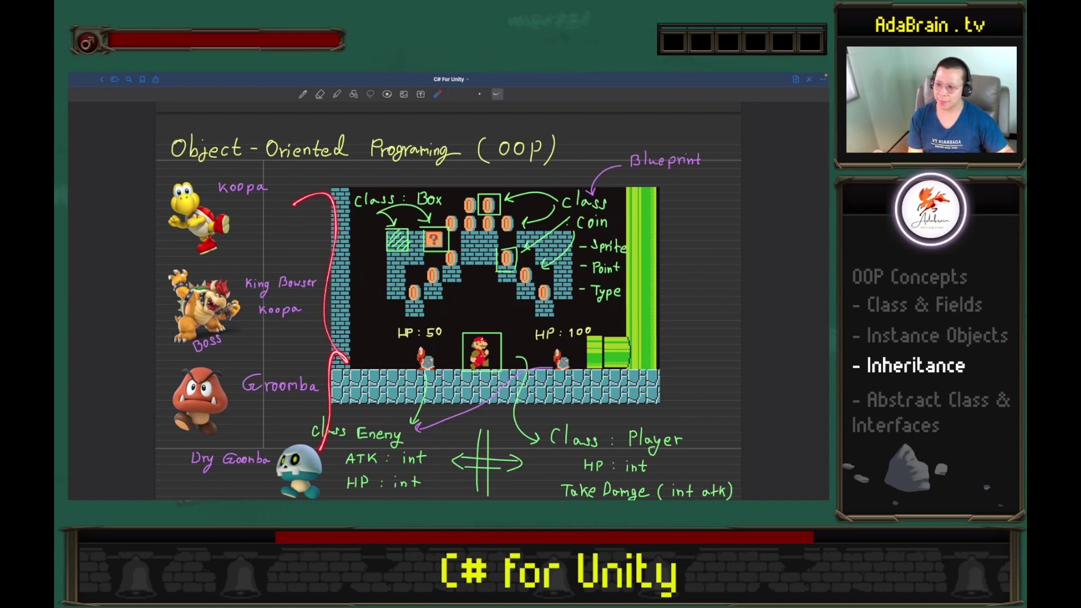
# Step: Laser-circle Koopa and King Bowser Koopa, mark the gap between them, then return to ink
pyautogui.moveTo(291, 191); pyautogui.dragTo(225, 220)
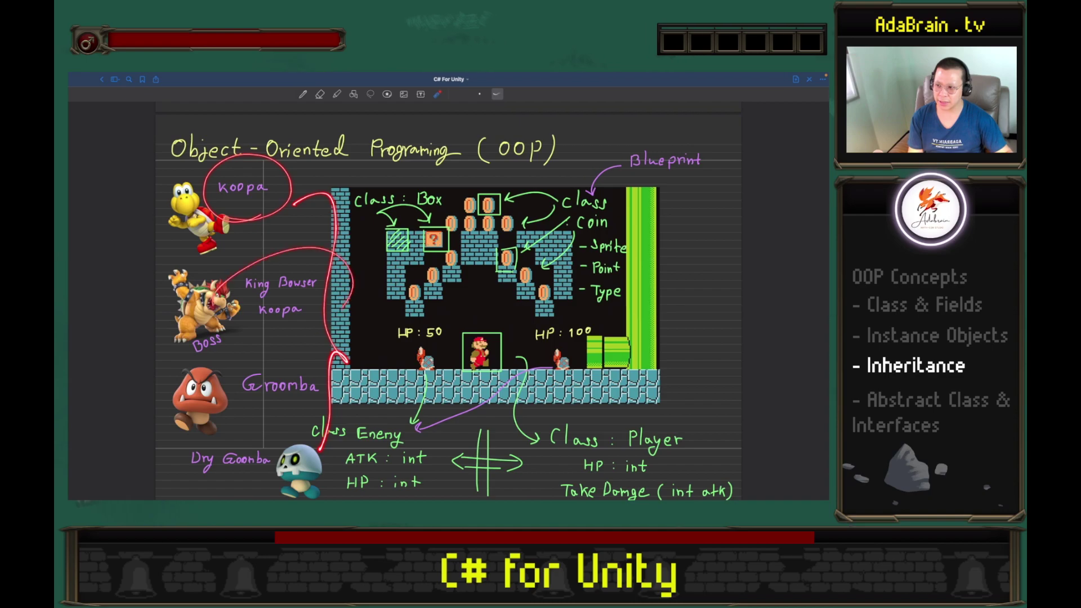
pyautogui.moveTo(214, 299); pyautogui.dragTo(245, 292)
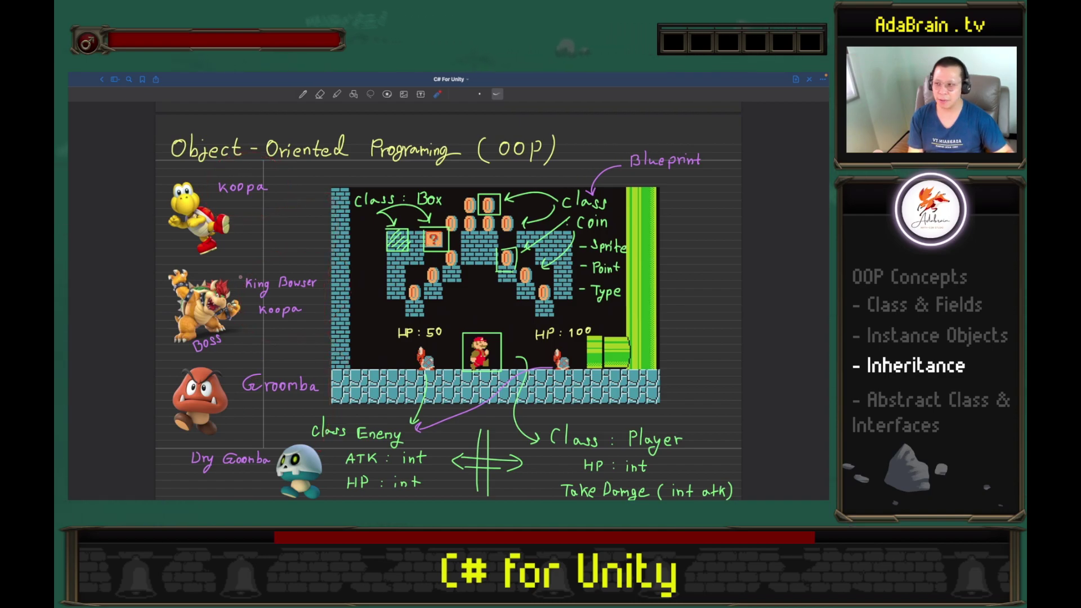
pyautogui.moveTo(287, 186)
pyautogui.mouseDown()
pyautogui.moveTo(158, 208)
pyautogui.moveTo(276, 191)
pyautogui.mouseUp()
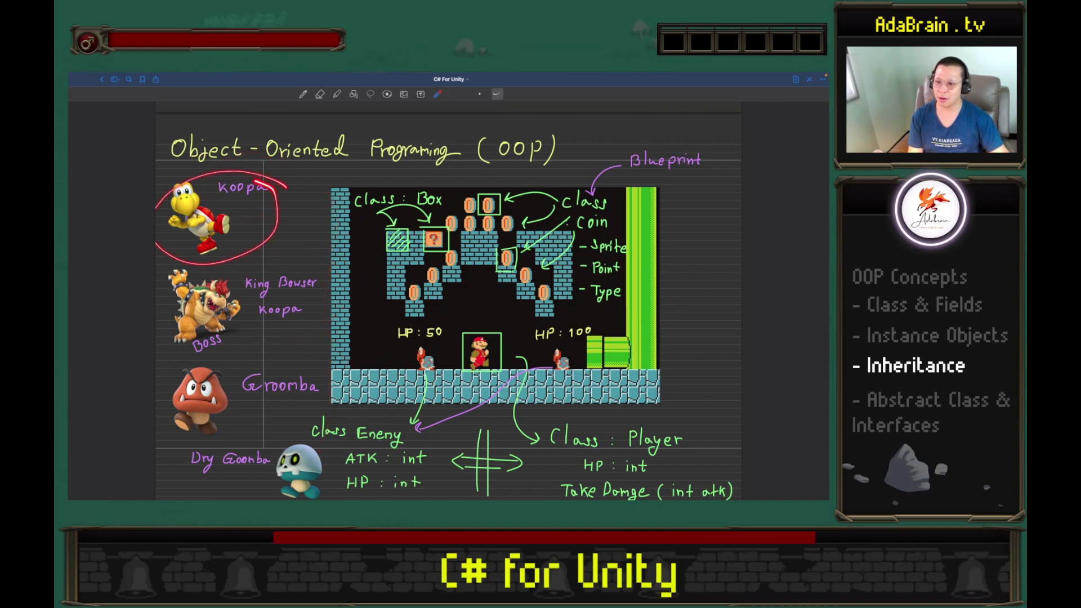
pyautogui.moveTo(273, 231)
pyautogui.mouseDown()
pyautogui.moveTo(420, 360)
pyautogui.moveTo(408, 388)
pyautogui.moveTo(416, 343)
pyautogui.mouseUp()
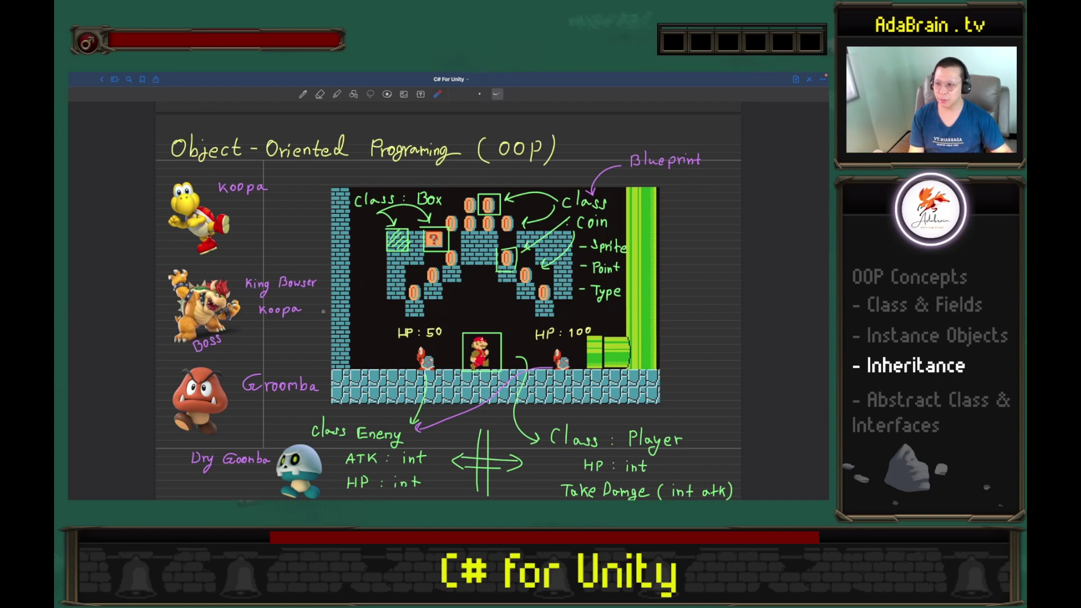
pyautogui.moveTo(323, 311); pyautogui.dragTo(327, 293)
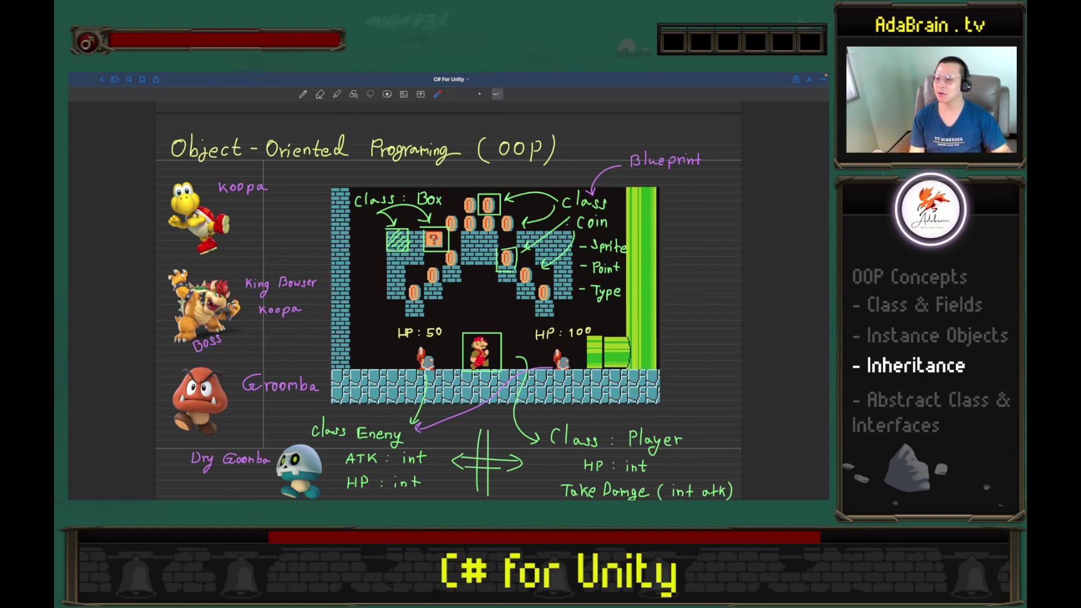
pyautogui.moveTo(206, 284); pyautogui.dragTo(206, 255)
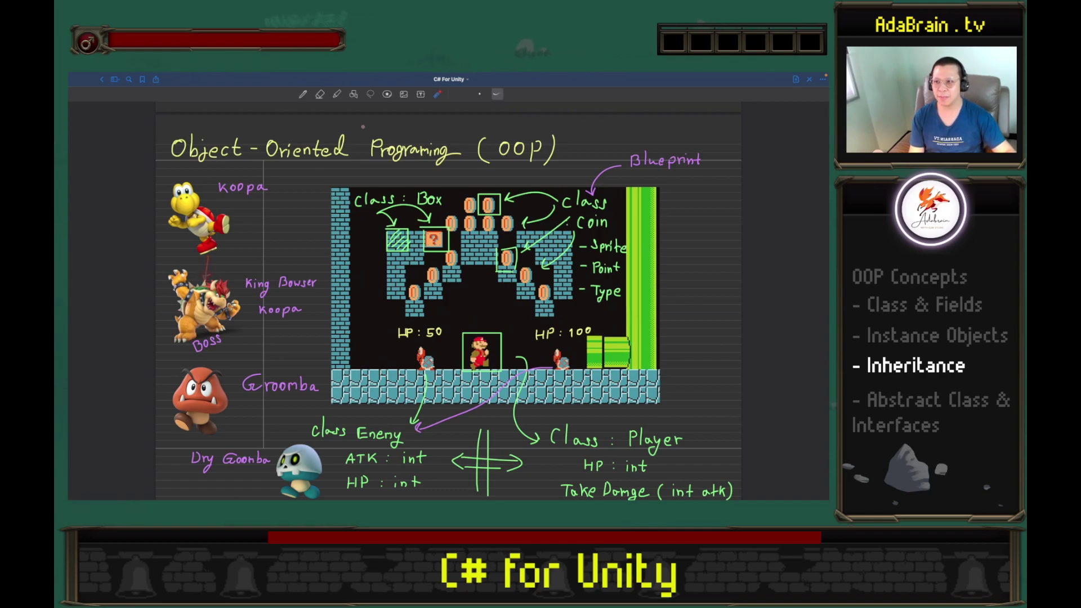
pyautogui.click(302, 94)
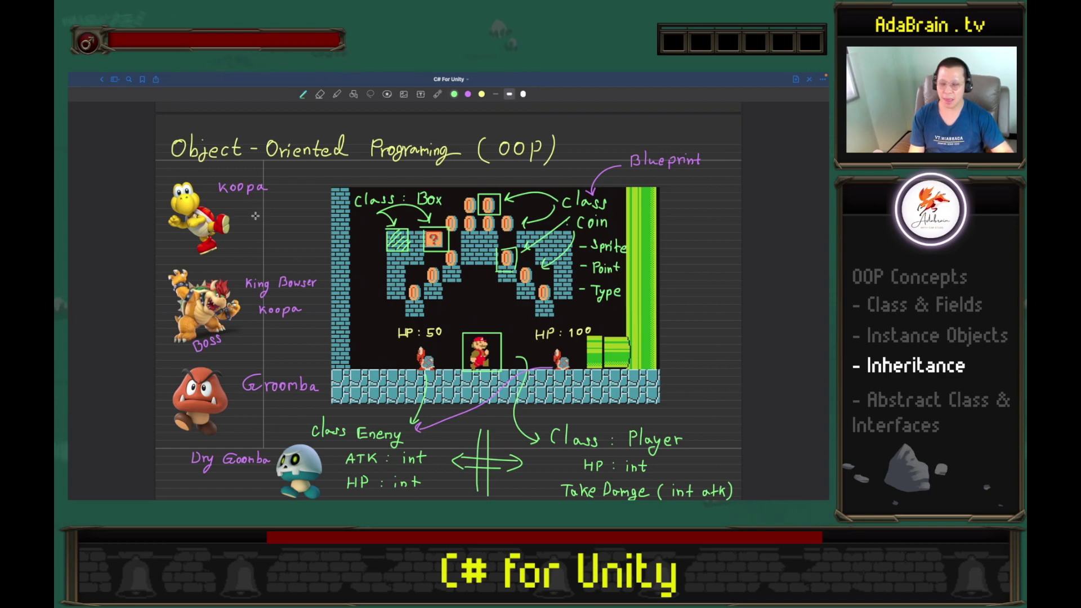
# Step: Write HP : 100 and ATK : 1 under Koopa
pyautogui.moveTo(244, 221); pyautogui.dragTo(247, 220)
pyautogui.moveTo(246, 215); pyautogui.dragTo(260, 221)
pyautogui.moveTo(260, 209); pyautogui.dragTo(261, 216)
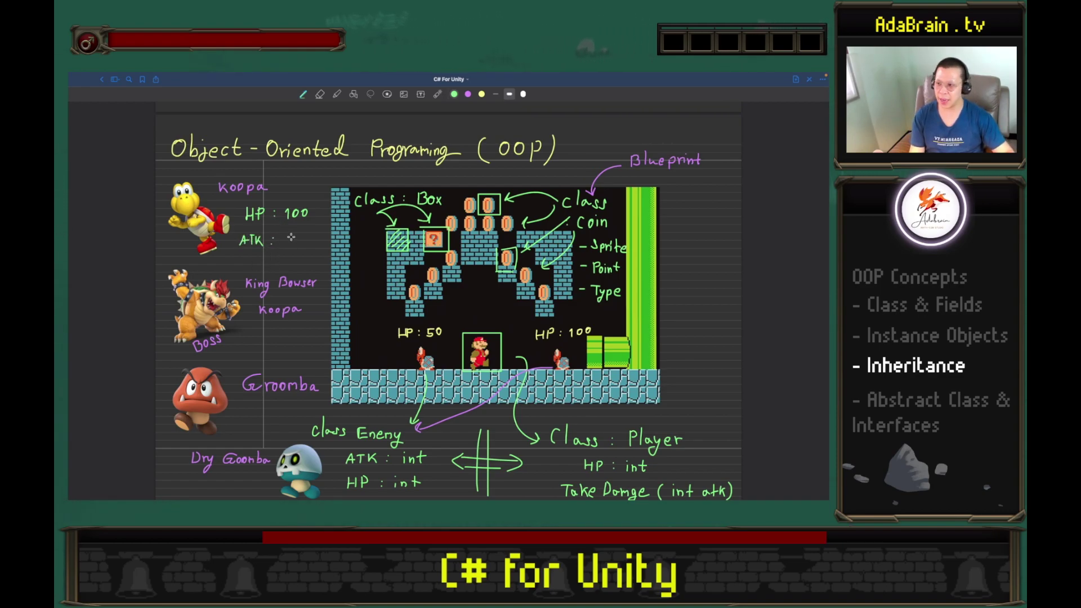
pyautogui.moveTo(289, 236); pyautogui.dragTo(290, 247)
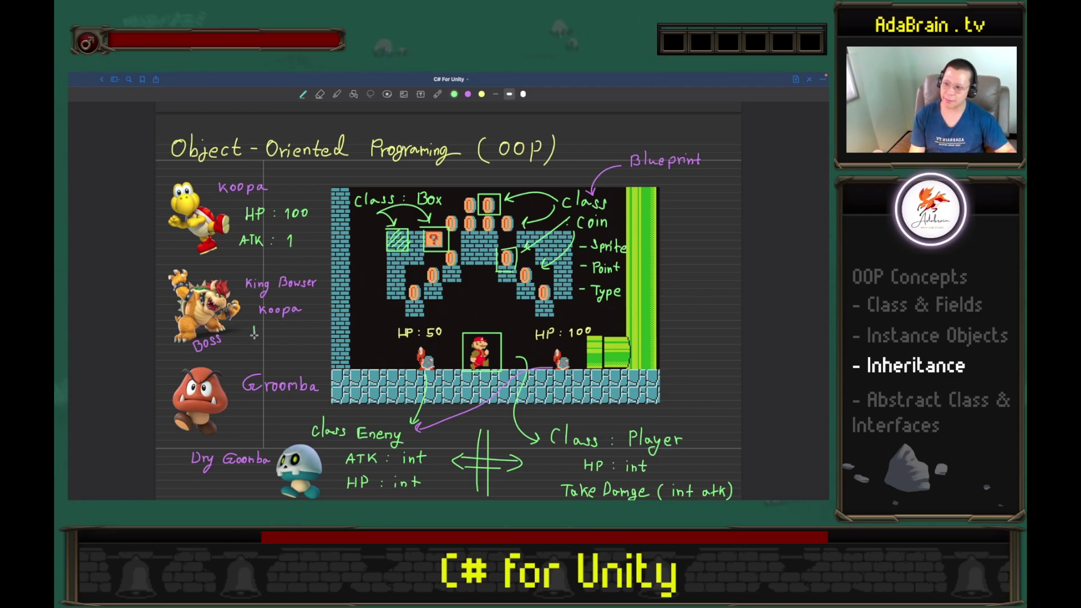
# Step: Write HP : 3,000 and ATK : 100 under King Bowser, then mark the Class Enemy fields
pyautogui.moveTo(253, 327); pyautogui.dragTo(269, 332)
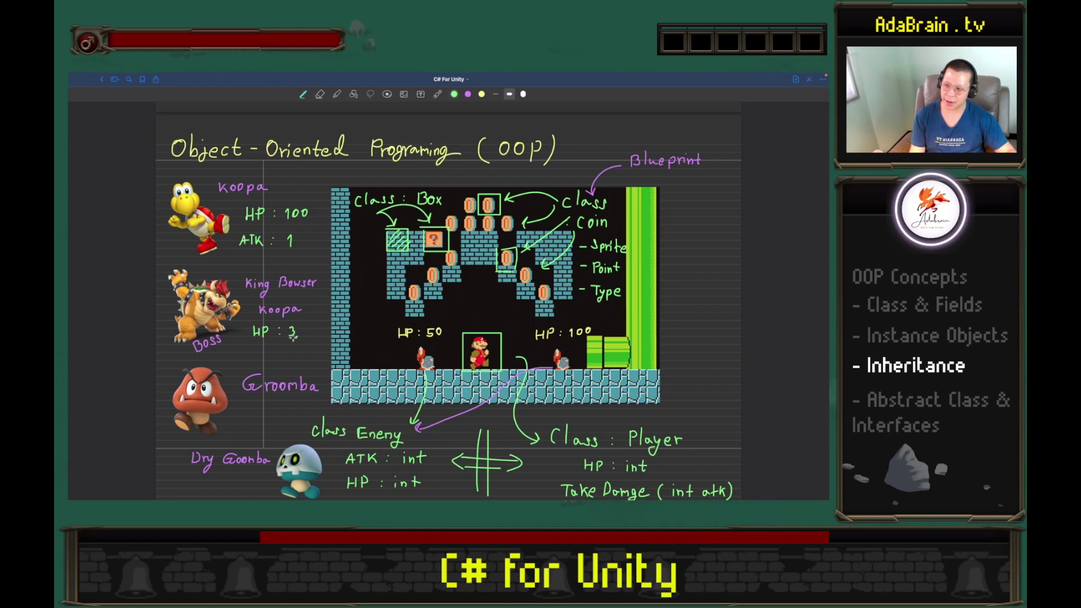
pyautogui.moveTo(311, 328); pyautogui.dragTo(319, 332)
pyautogui.moveTo(253, 361); pyautogui.dragTo(314, 348)
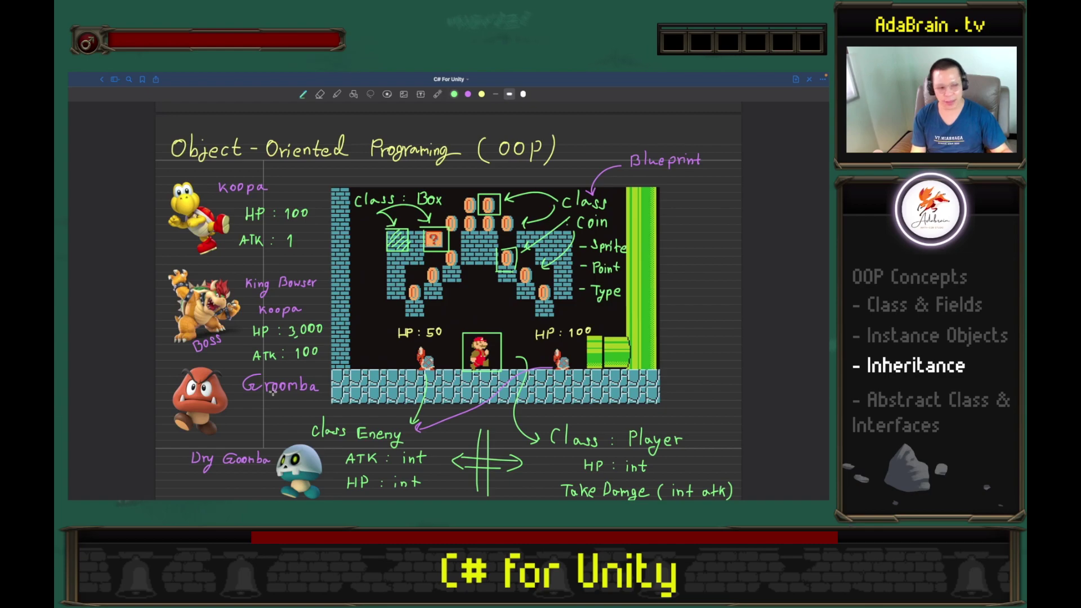
pyautogui.moveTo(440, 447); pyautogui.dragTo(356, 451)
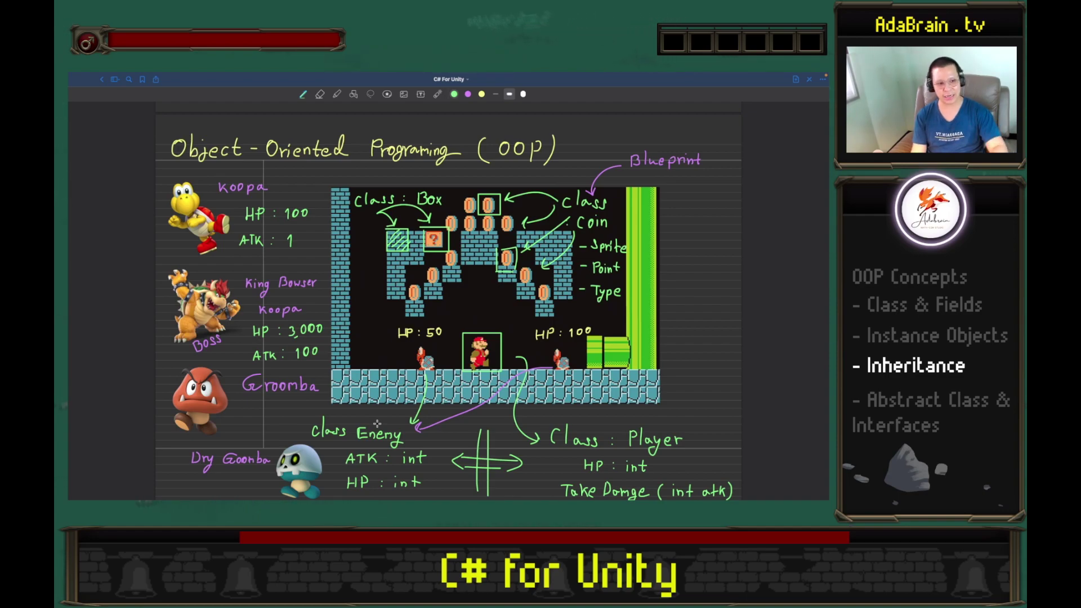
# Step: In the blank space below, write Enemy in yellow and branch a line down-left to Boss
pyautogui.scroll(-8, 377, 423)
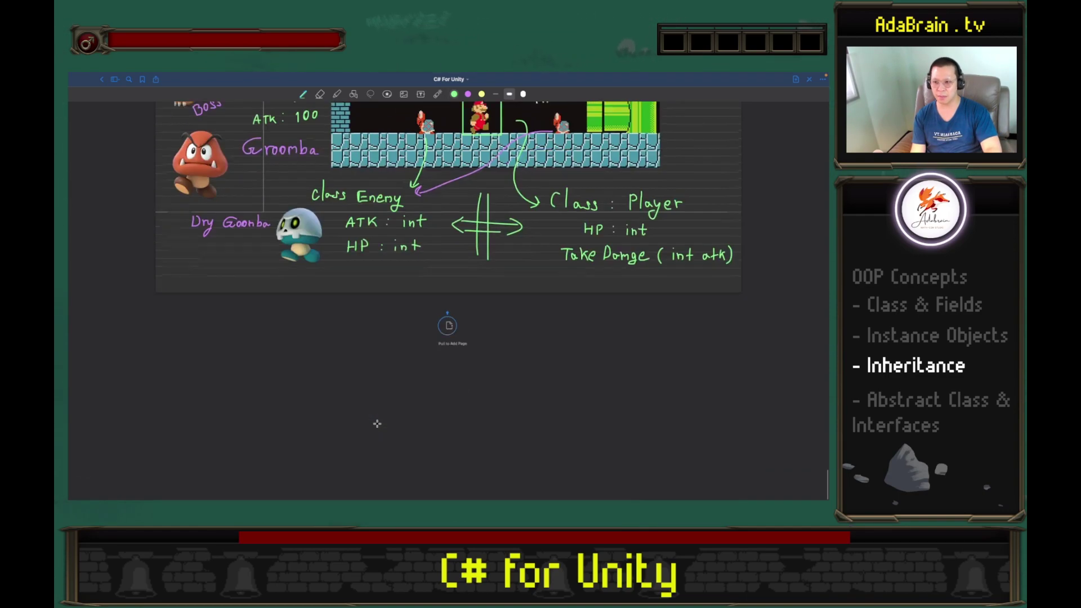
pyautogui.scroll(-3, 377, 424)
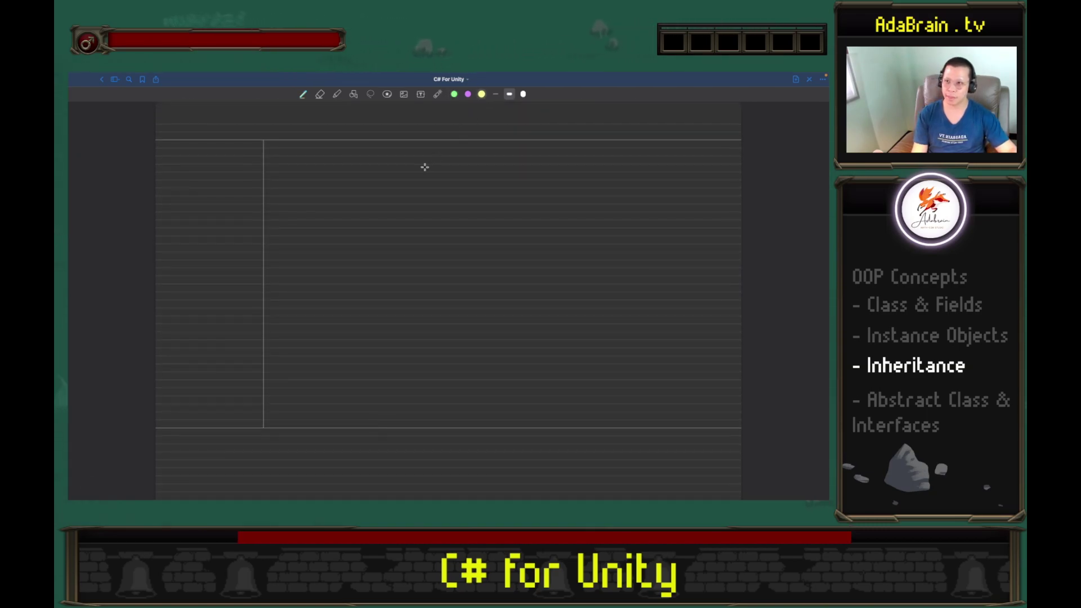
pyautogui.moveTo(417, 171)
pyautogui.mouseDown()
pyautogui.moveTo(429, 159)
pyautogui.moveTo(429, 172)
pyautogui.moveTo(471, 164)
pyautogui.moveTo(465, 186)
pyautogui.mouseUp()
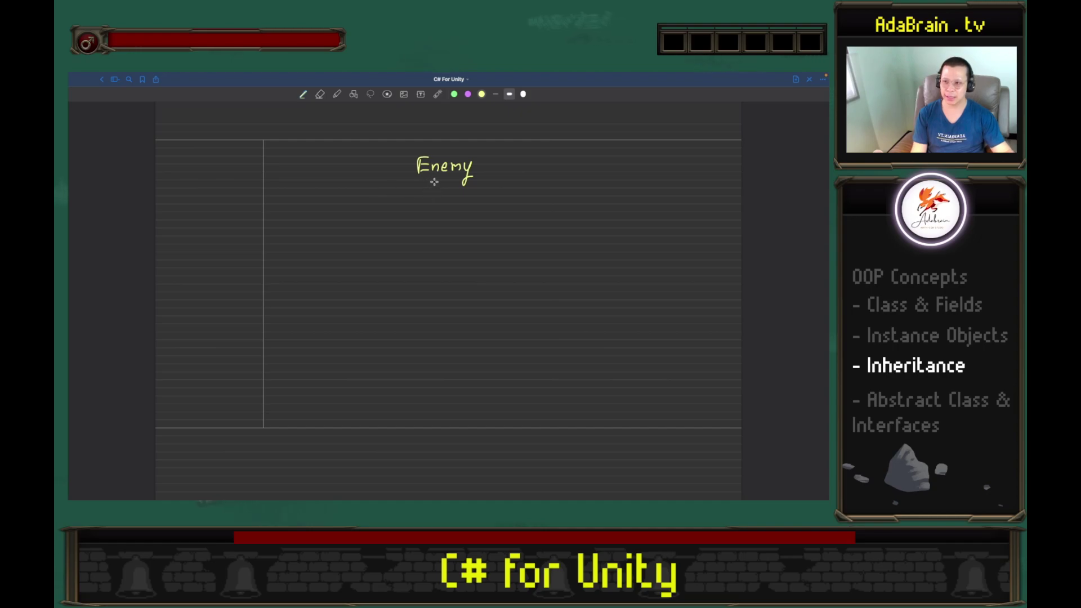
pyautogui.moveTo(436, 181); pyautogui.dragTo(369, 247)
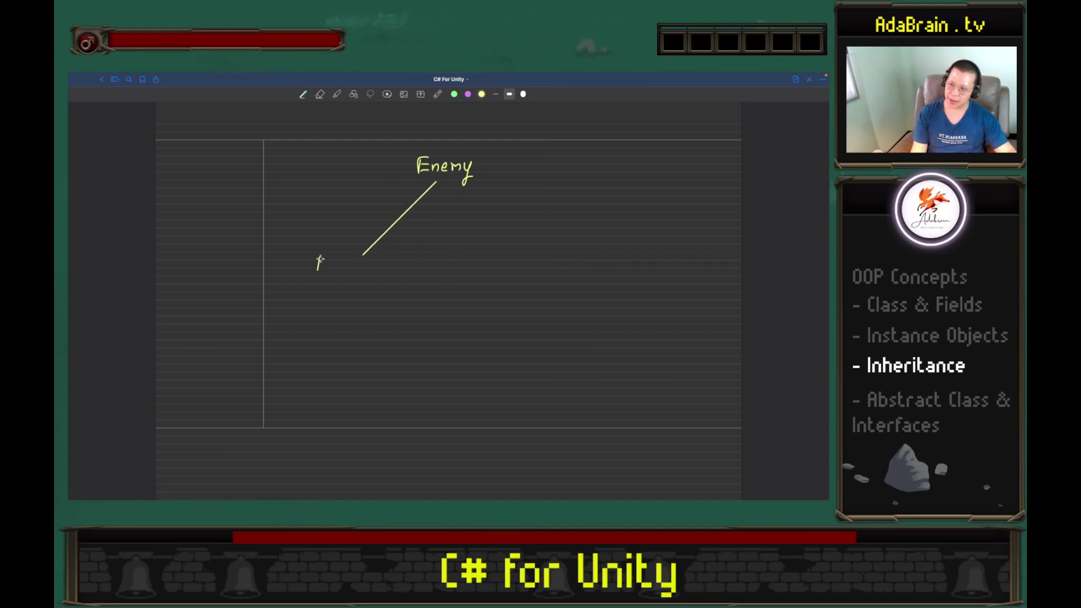
pyautogui.moveTo(318, 257)
pyautogui.mouseDown()
pyautogui.moveTo(319, 275)
pyautogui.moveTo(340, 263)
pyautogui.moveTo(347, 273)
pyautogui.mouseUp()
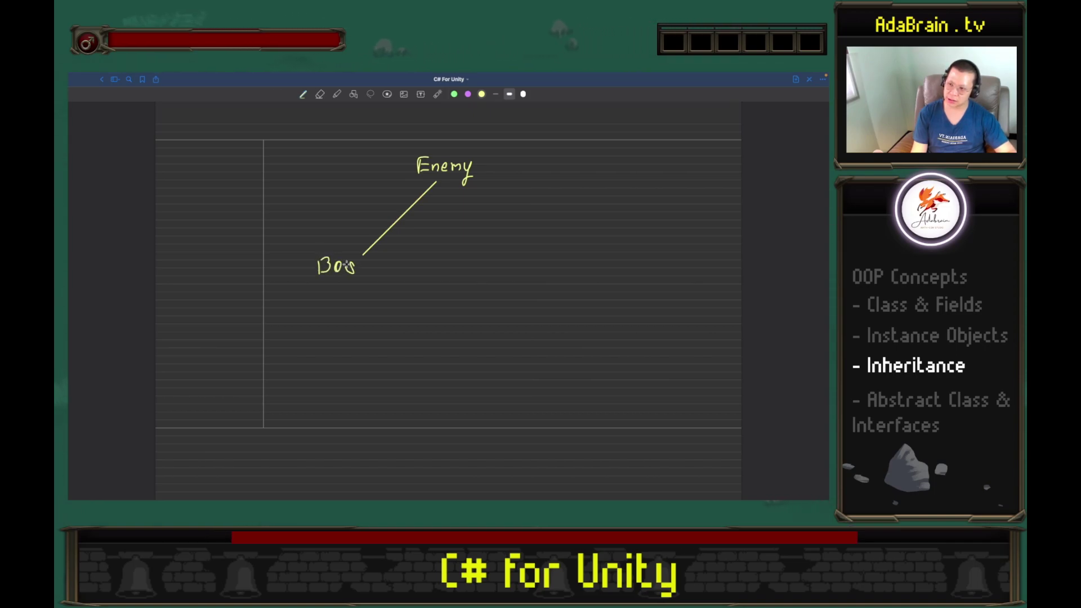
pyautogui.hotkey('ctrl', 'z')
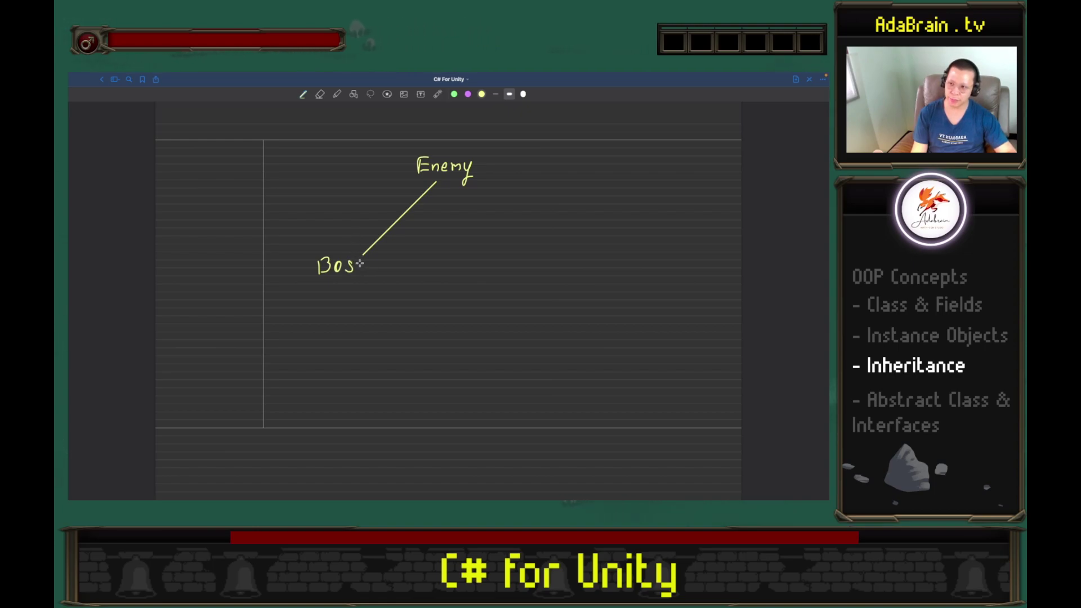
# Step: Add branches from Enemy to Mini Boss and Regular, and begin a brace beside Enemy
pyautogui.moveTo(437, 181)
pyautogui.mouseDown()
pyautogui.moveTo(443, 256)
pyautogui.moveTo(415, 260)
pyautogui.moveTo(426, 266)
pyautogui.mouseUp()
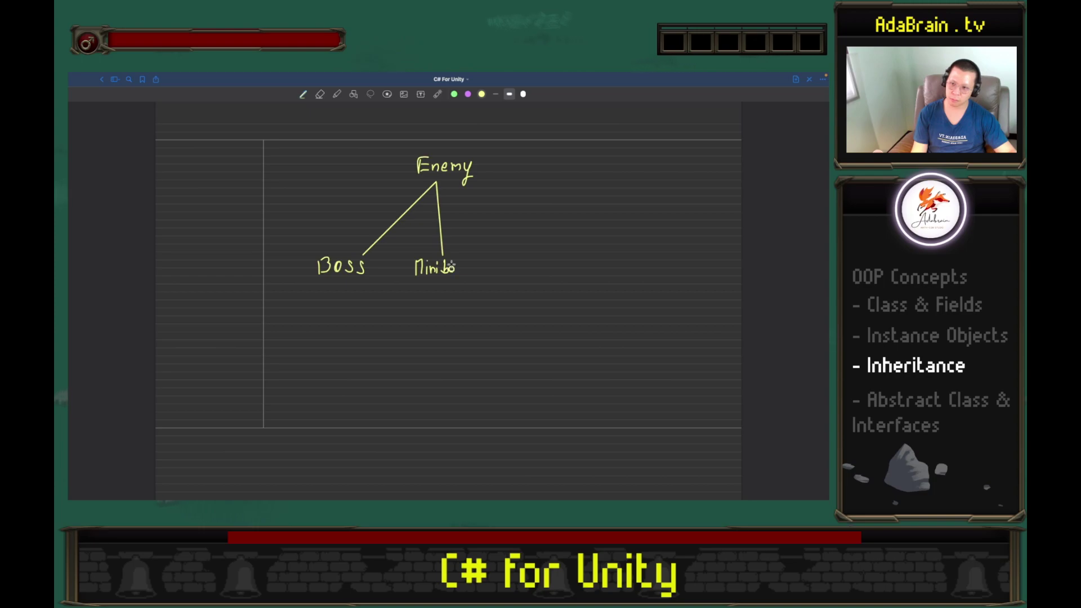
pyautogui.moveTo(465, 269)
pyautogui.mouseDown()
pyautogui.moveTo(451, 263)
pyautogui.moveTo(451, 273)
pyautogui.mouseUp()
pyautogui.moveTo(463, 265); pyautogui.dragTo(473, 274)
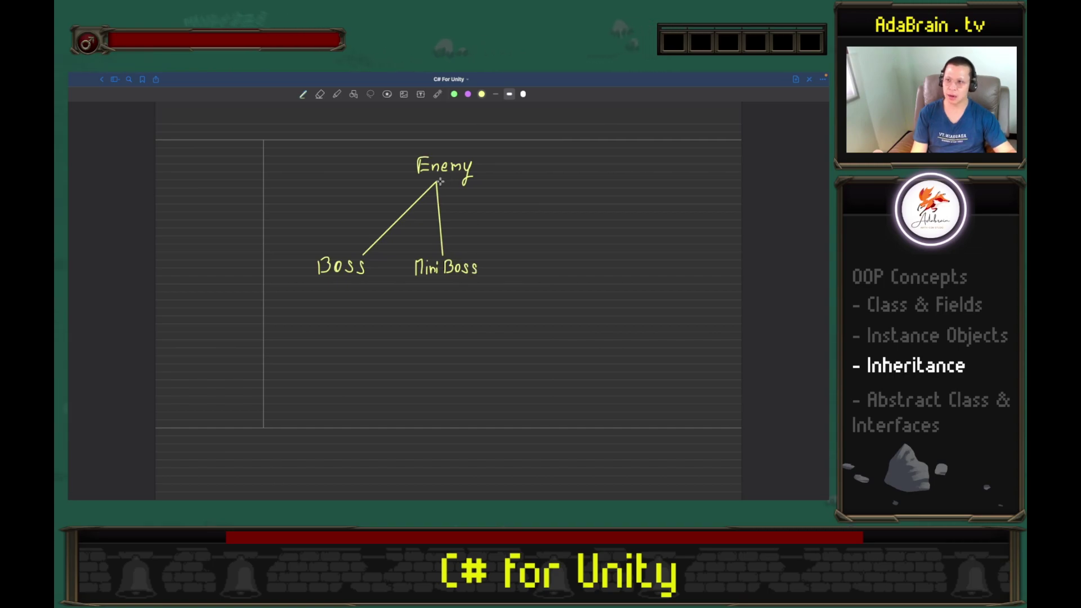
pyautogui.moveTo(436, 182); pyautogui.dragTo(503, 212)
pyautogui.hotkey('ctrl', 'z')
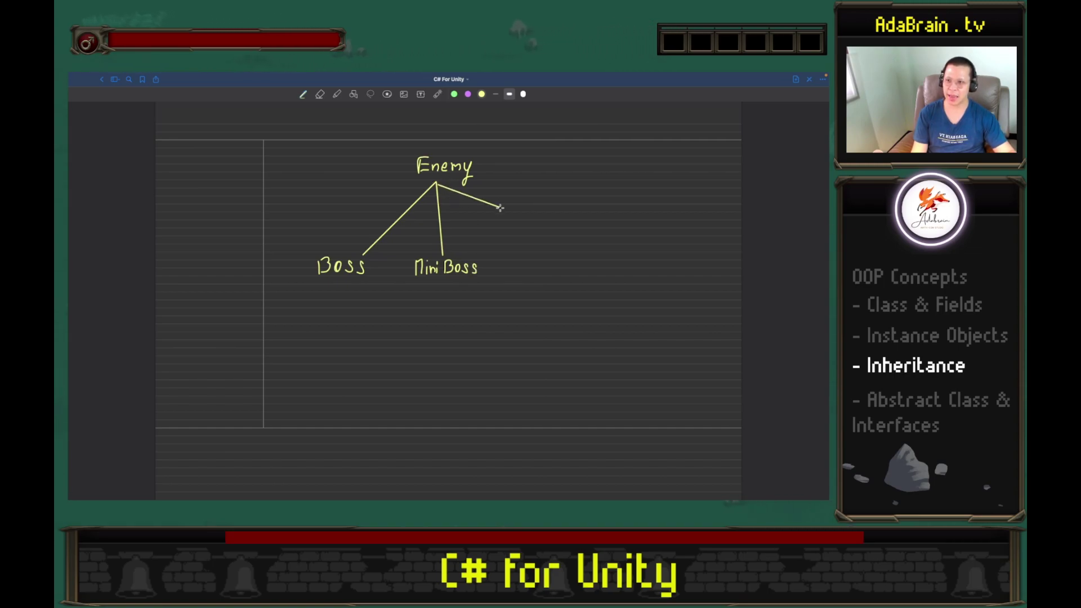
pyautogui.hotkey('ctrl', 'z')
pyautogui.moveTo(436, 181)
pyautogui.mouseDown()
pyautogui.moveTo(573, 254)
pyautogui.moveTo(562, 281)
pyautogui.moveTo(608, 266)
pyautogui.mouseUp()
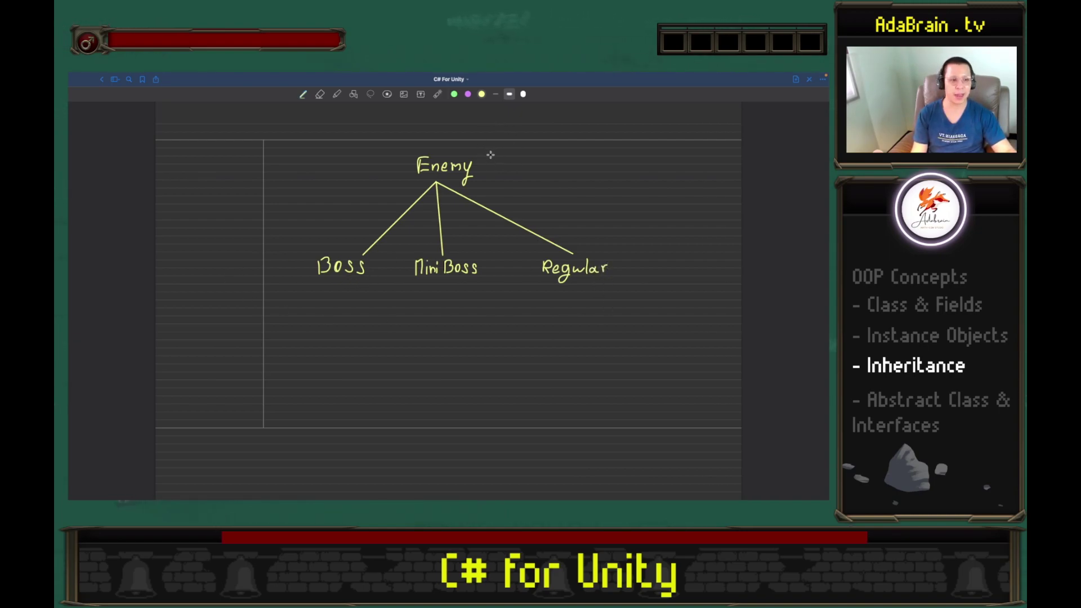
pyautogui.moveTo(492, 144); pyautogui.dragTo(493, 191)
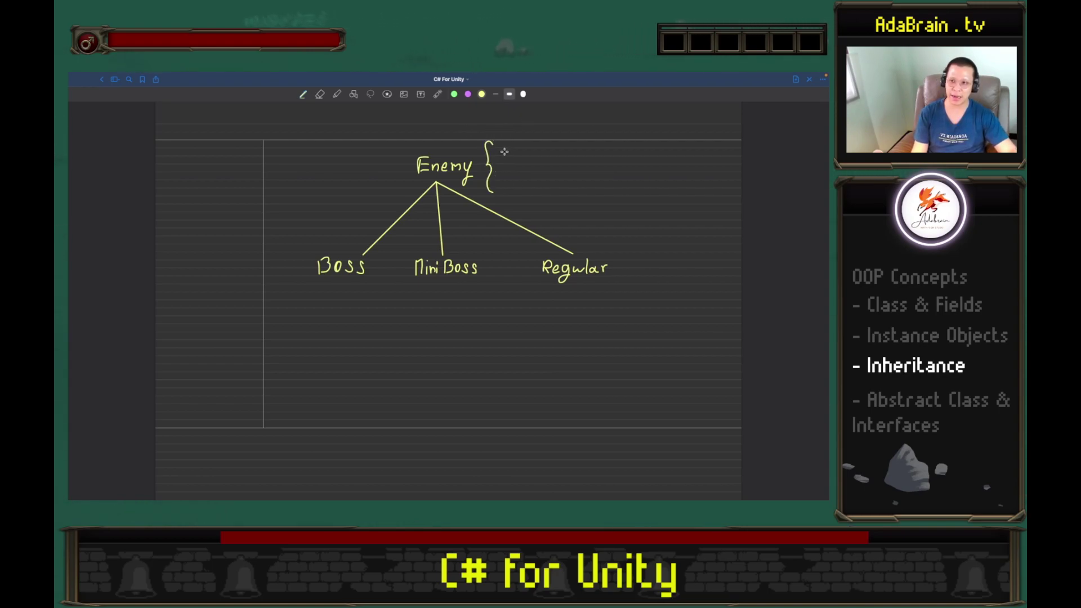
# Step: Write + HP and + ATK after the brace beside Enemy
pyautogui.moveTo(503, 152); pyautogui.dragTo(513, 152)
pyautogui.moveTo(508, 146)
pyautogui.mouseDown()
pyautogui.moveTo(507, 156)
pyautogui.moveTo(531, 151)
pyautogui.mouseUp()
pyautogui.moveTo(531, 145); pyautogui.dragTo(514, 181)
pyautogui.moveTo(508, 176)
pyautogui.mouseDown()
pyautogui.moveTo(509, 186)
pyautogui.moveTo(553, 188)
pyautogui.mouseUp()
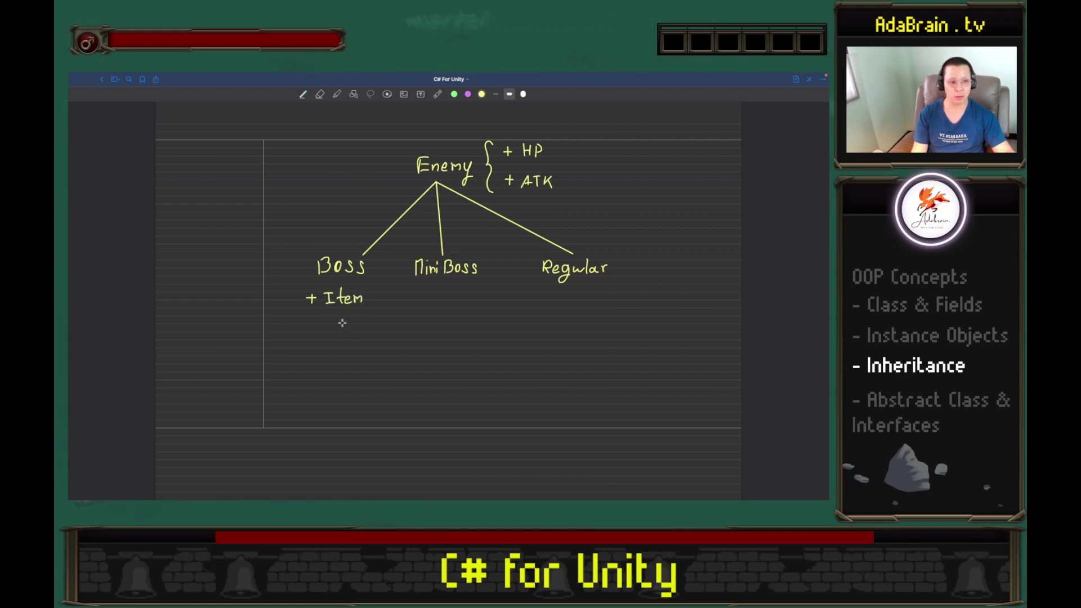
# Step: List + Item, + odd and + Skill fields under Boss
pyautogui.moveTo(309, 326); pyautogui.dragTo(317, 326)
pyautogui.moveTo(313, 322)
pyautogui.mouseDown()
pyautogui.moveTo(313, 331)
pyautogui.moveTo(331, 322)
pyautogui.mouseUp()
pyautogui.moveTo(337, 320)
pyautogui.mouseDown()
pyautogui.moveTo(345, 312)
pyautogui.moveTo(360, 328)
pyautogui.mouseUp()
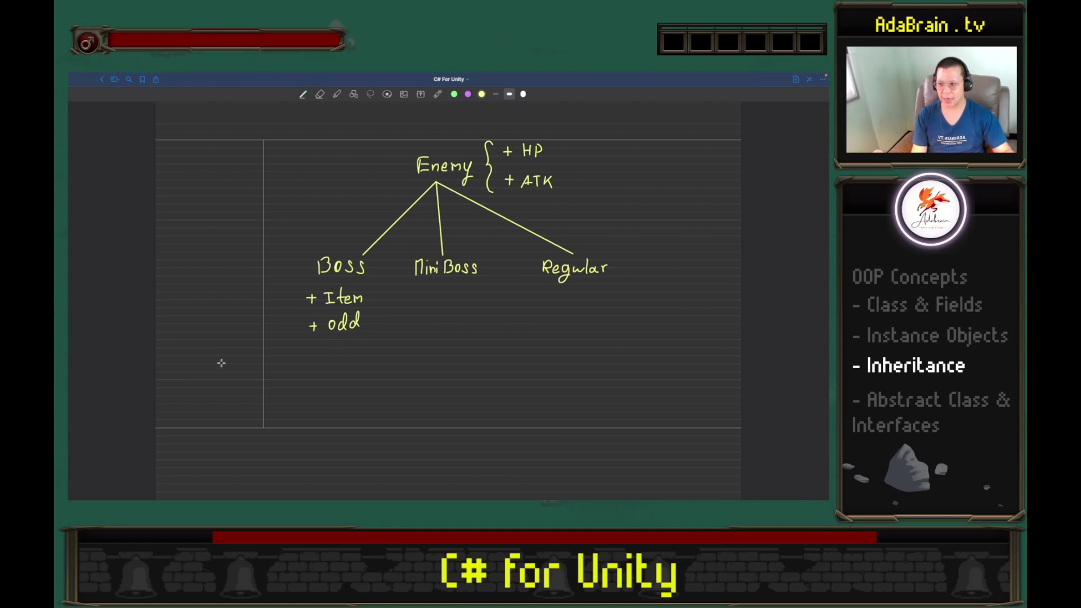
pyautogui.moveTo(307, 351); pyautogui.dragTo(311, 357)
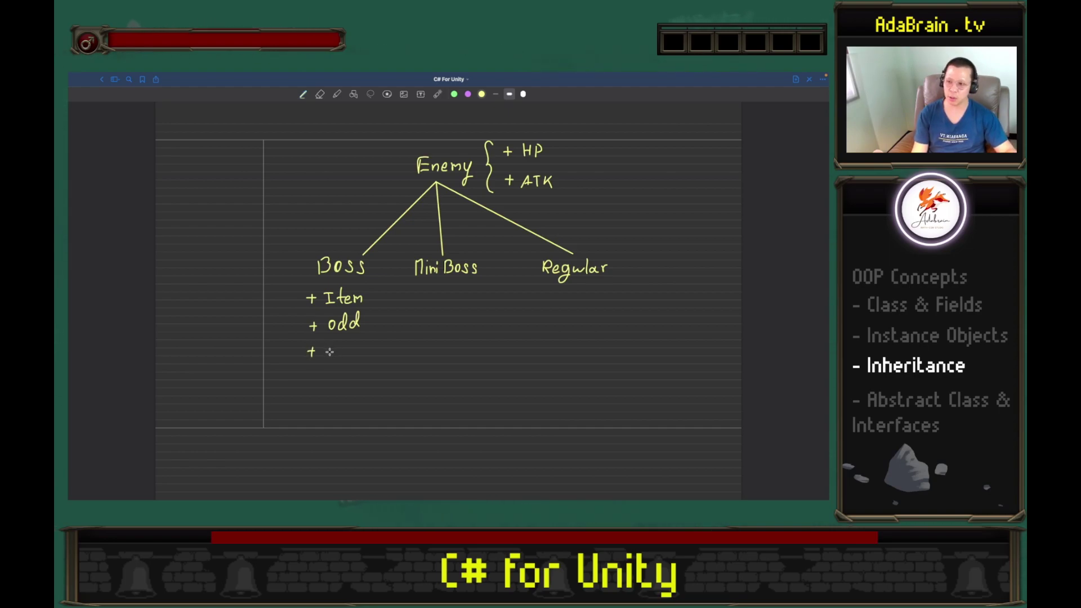
pyautogui.moveTo(340, 346); pyautogui.dragTo(346, 358)
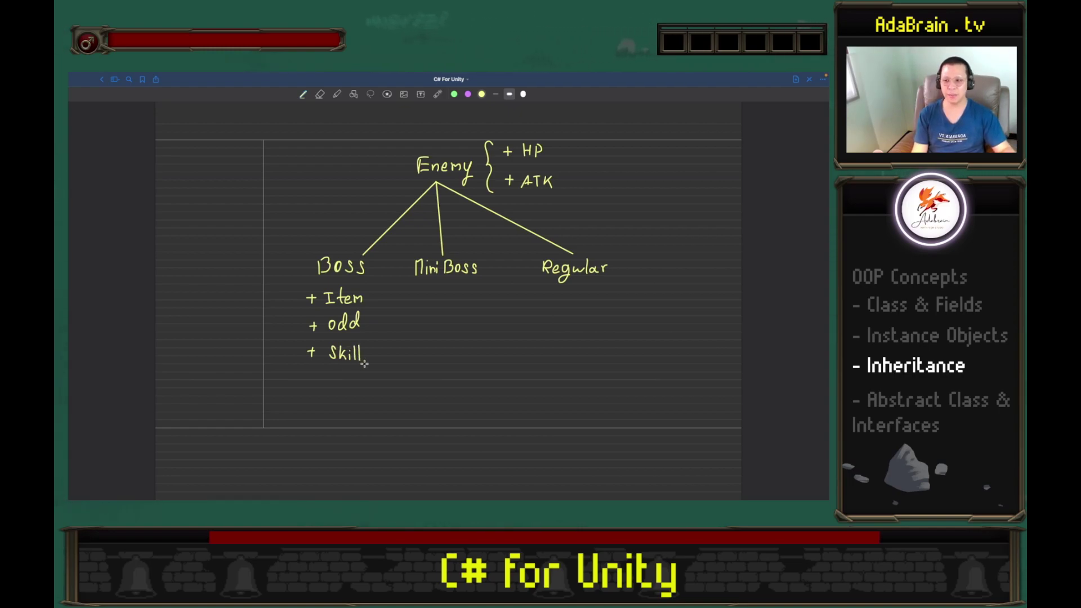
# Step: Add + Skill and + Escp under Mini Boss and + Color under Regular
pyautogui.moveTo(416, 296); pyautogui.dragTo(462, 303)
pyautogui.click(452, 288)
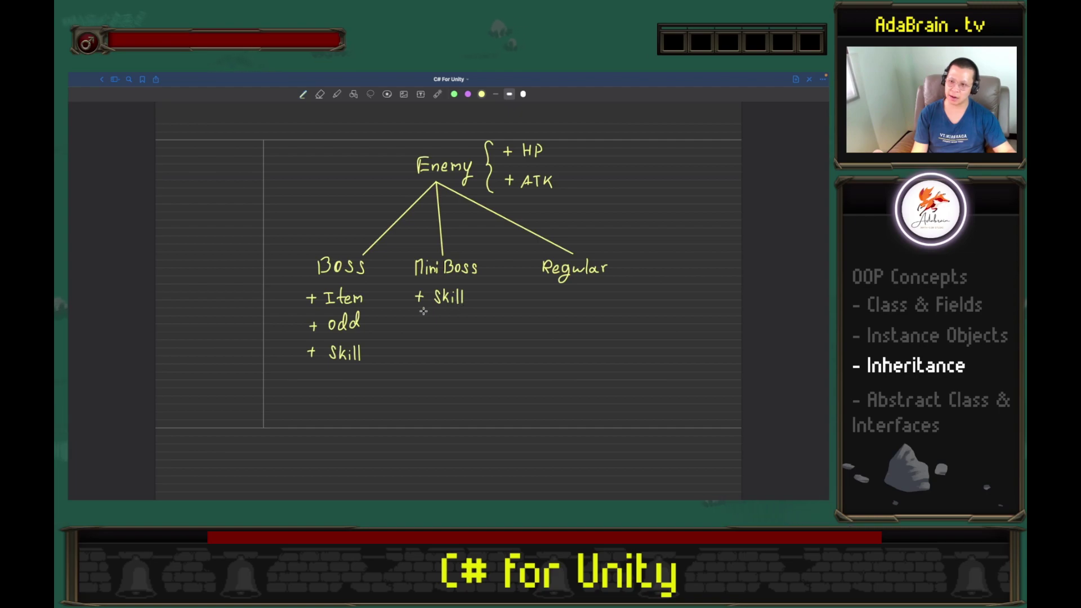
pyautogui.moveTo(414, 329); pyautogui.dragTo(422, 328)
pyautogui.moveTo(418, 324); pyautogui.dragTo(417, 334)
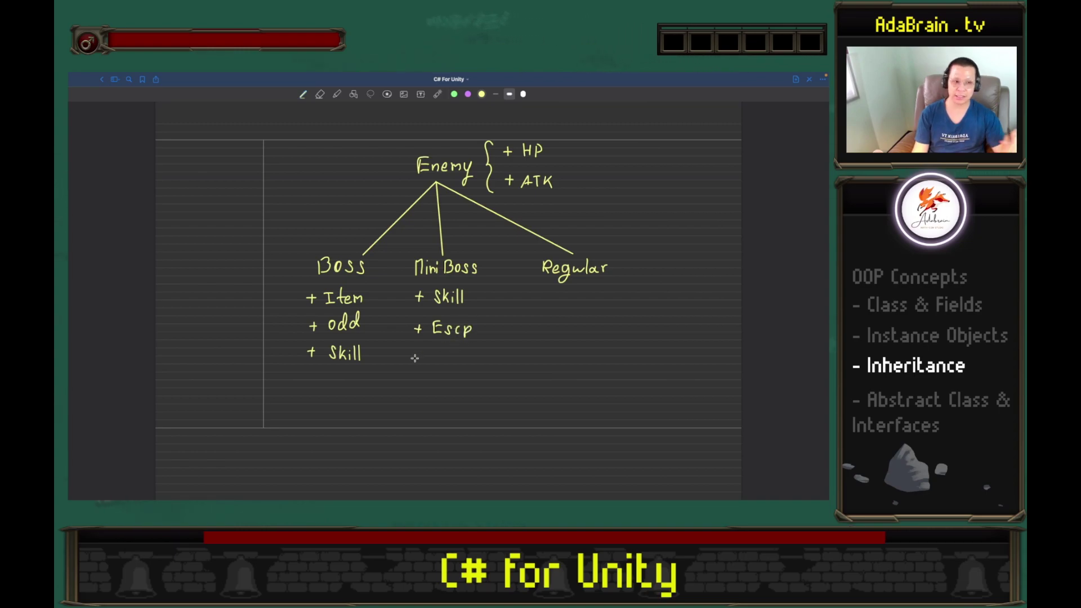
pyautogui.moveTo(592, 291); pyautogui.dragTo(601, 290)
pyautogui.hotkey('ctrl', 'z')
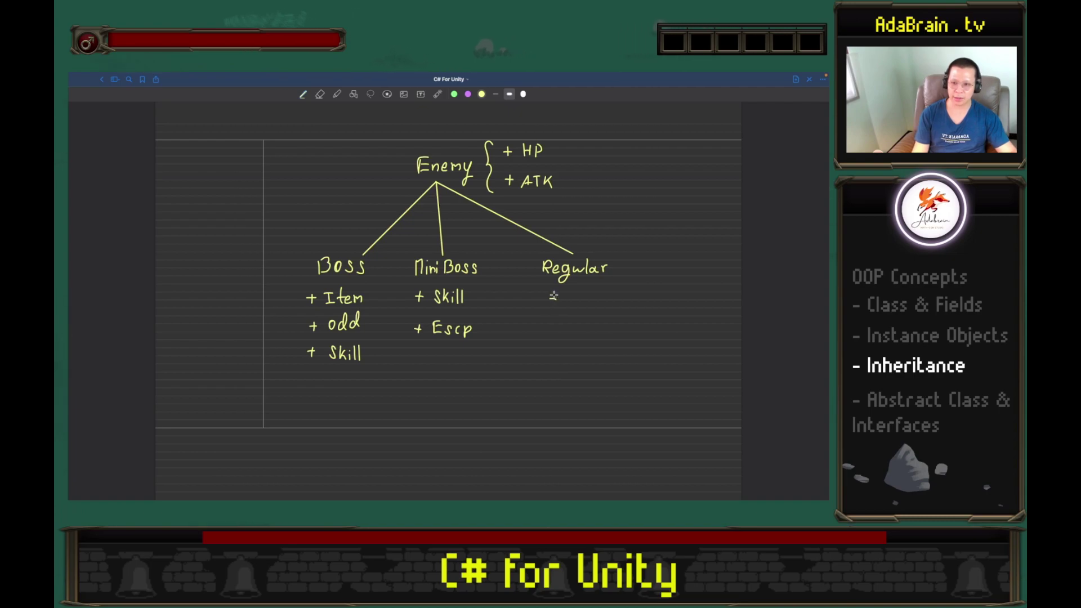
pyautogui.moveTo(554, 293); pyautogui.dragTo(554, 308)
pyautogui.moveTo(549, 300); pyautogui.dragTo(559, 299)
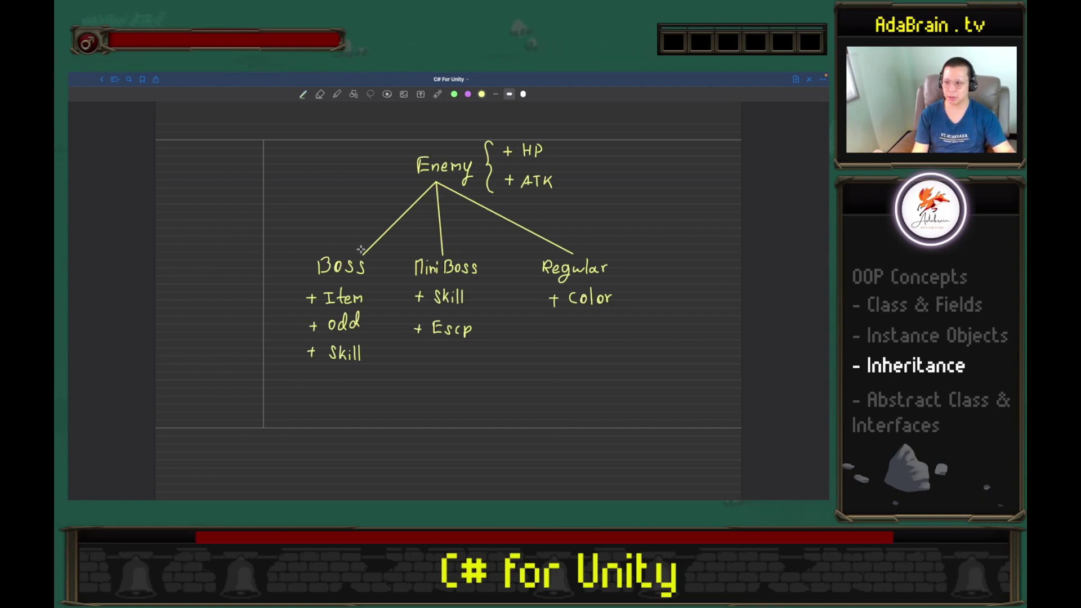
# Step: Add arrowheads on the branches to Boss and Mini Boss, then loop HP/ATK and undo it
pyautogui.moveTo(361, 250); pyautogui.dragTo(370, 253)
pyautogui.moveTo(438, 248); pyautogui.dragTo(448, 248)
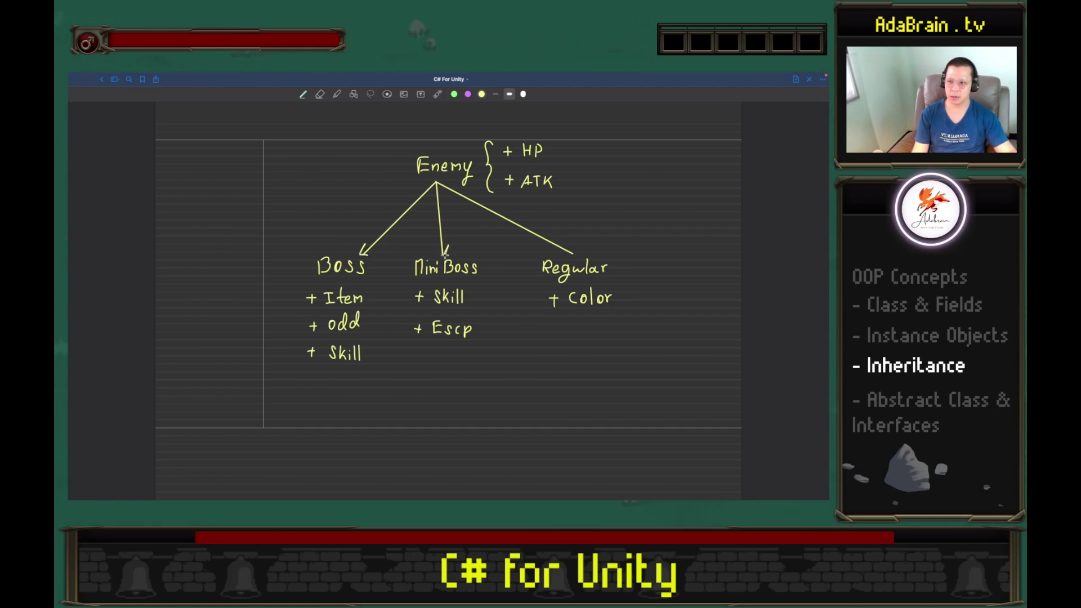
pyautogui.moveTo(485, 216); pyautogui.dragTo(479, 208)
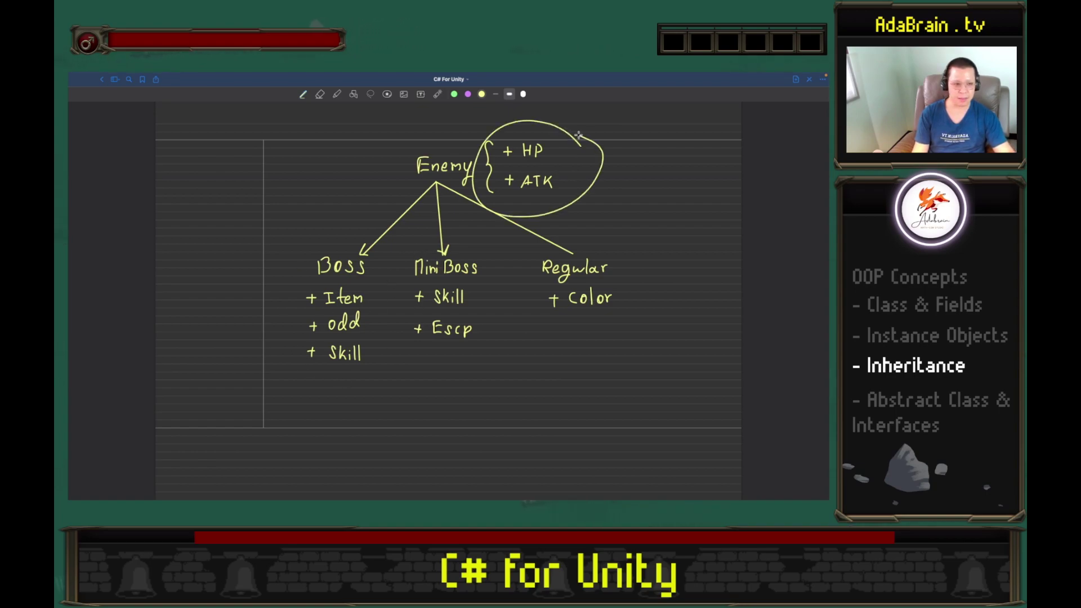
pyautogui.moveTo(509, 138); pyautogui.dragTo(496, 214)
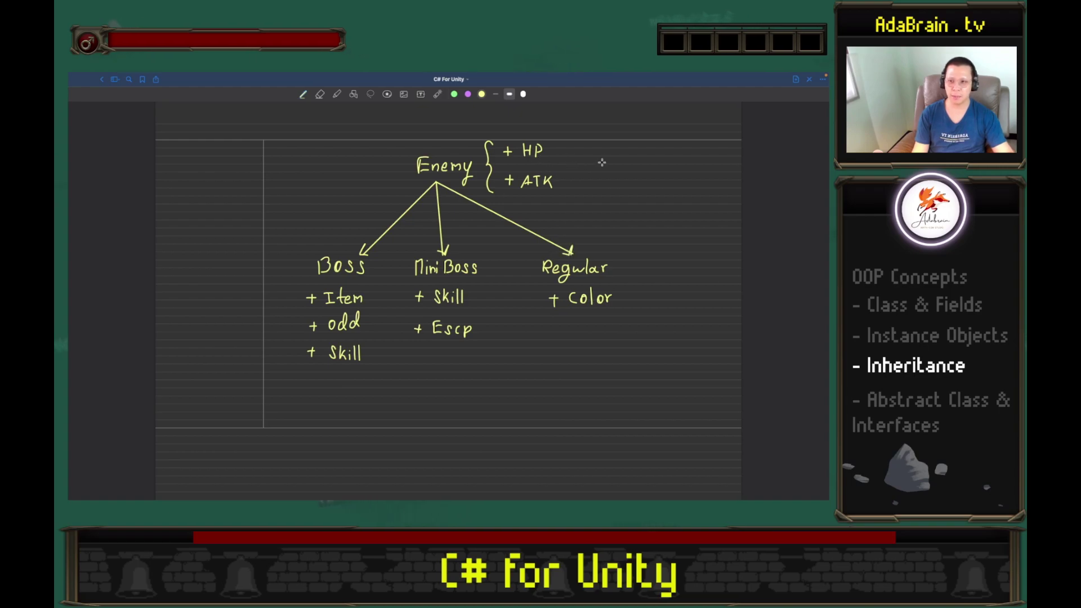
pyautogui.moveTo(602, 150); pyautogui.dragTo(497, 142)
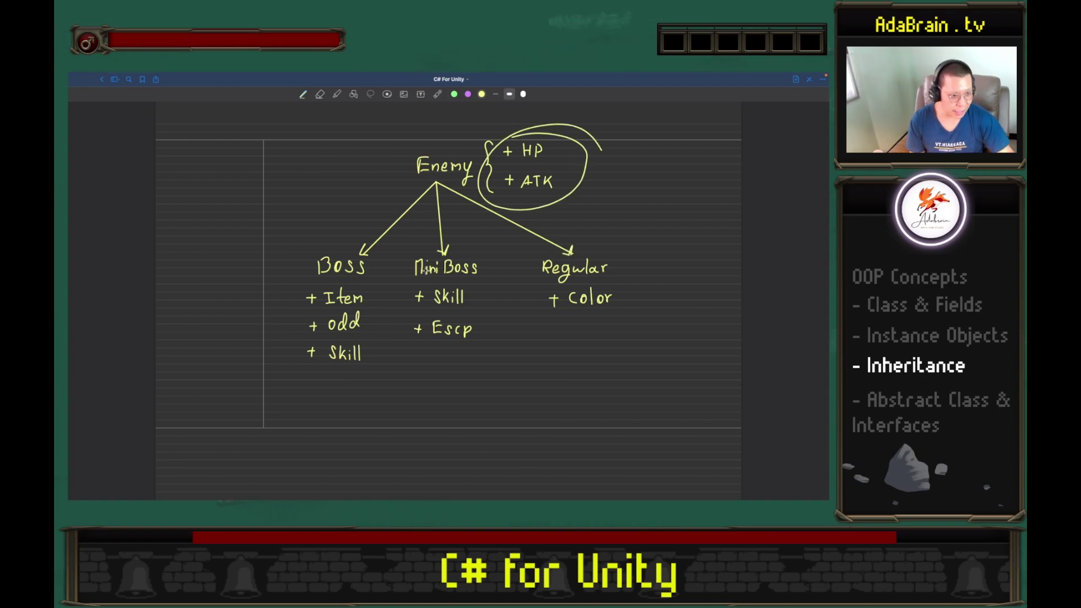
pyautogui.hotkey('ctrl', 'z')
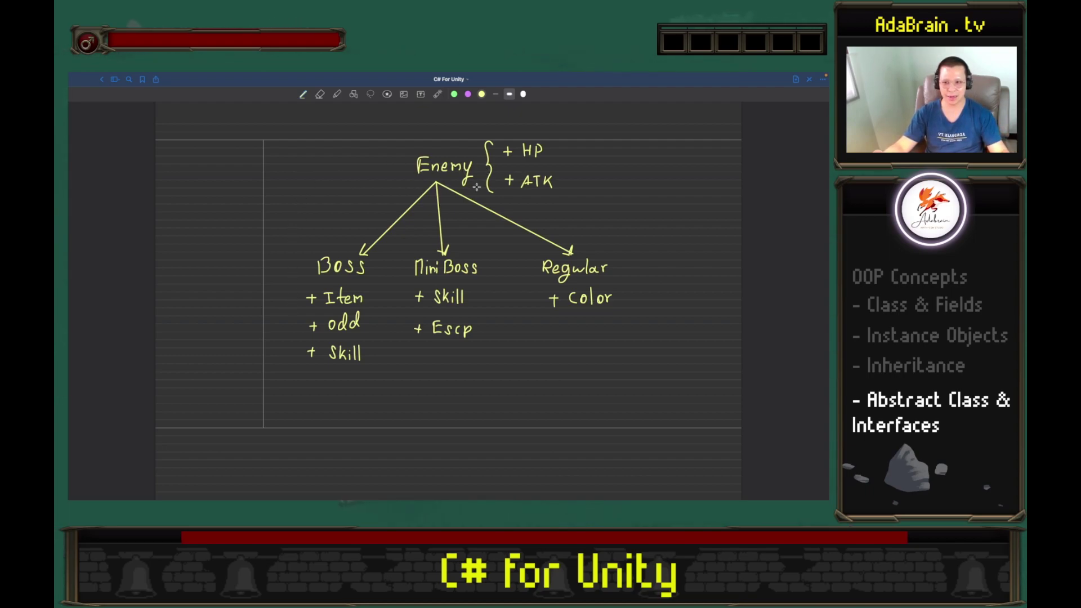
# Step: Remove the trial loops around the subclasses and Enemy, then draw a green arrow into Enemy
pyautogui.moveTo(668, 270); pyautogui.dragTo(332, 239)
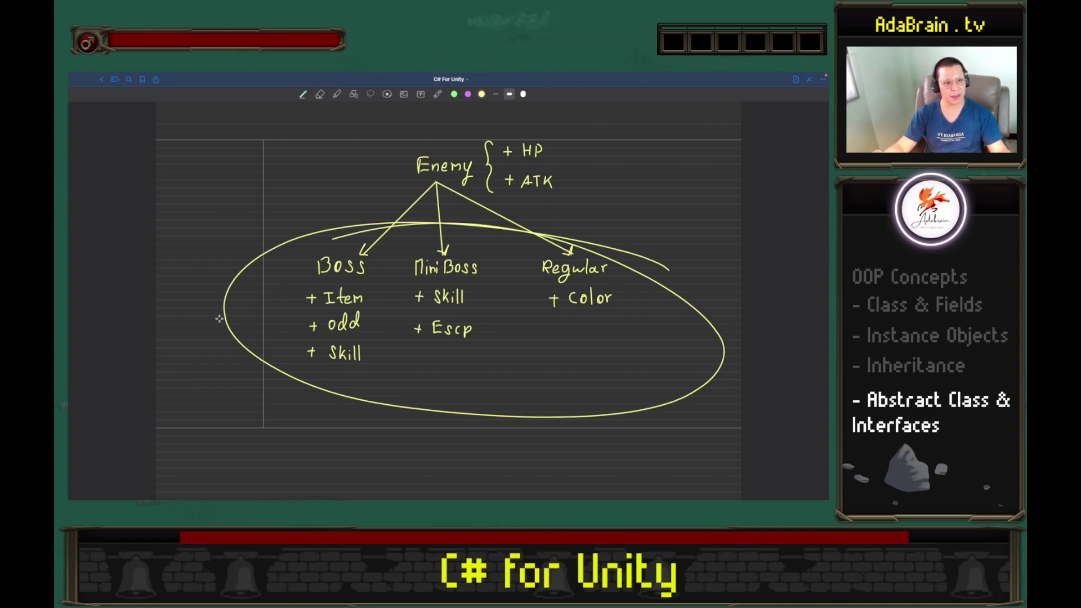
pyautogui.hotkey('ctrl', 'z')
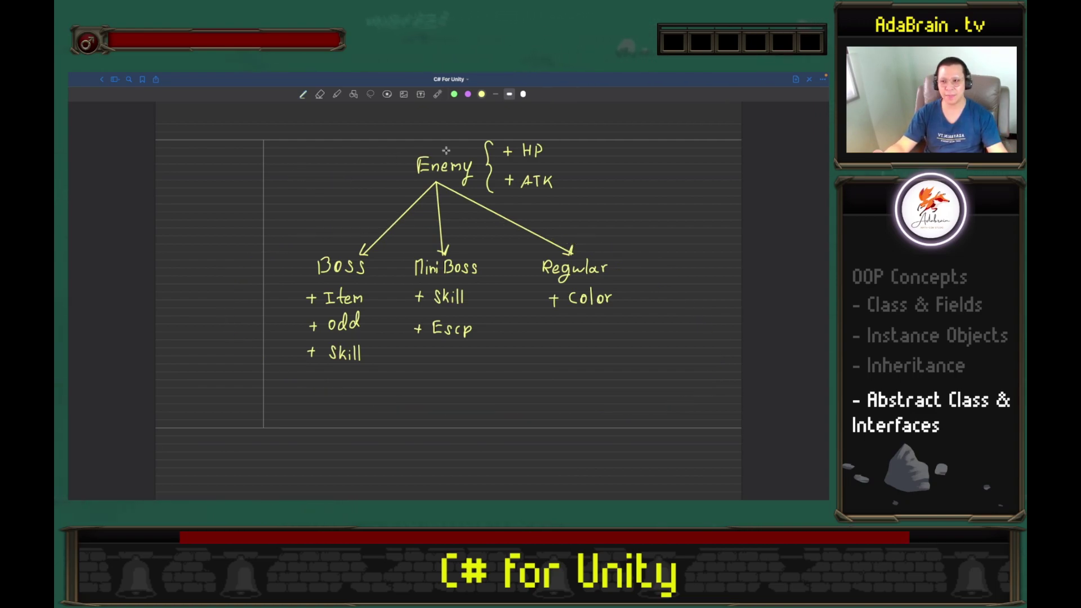
pyautogui.moveTo(495, 153); pyautogui.dragTo(496, 175)
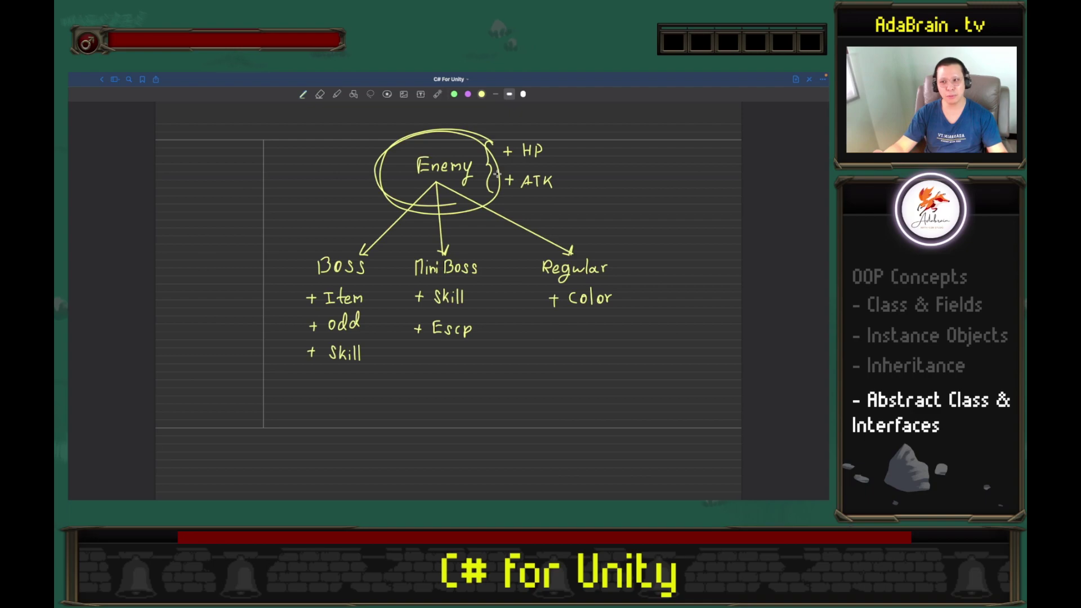
pyautogui.hotkey('ctrl', 'z')
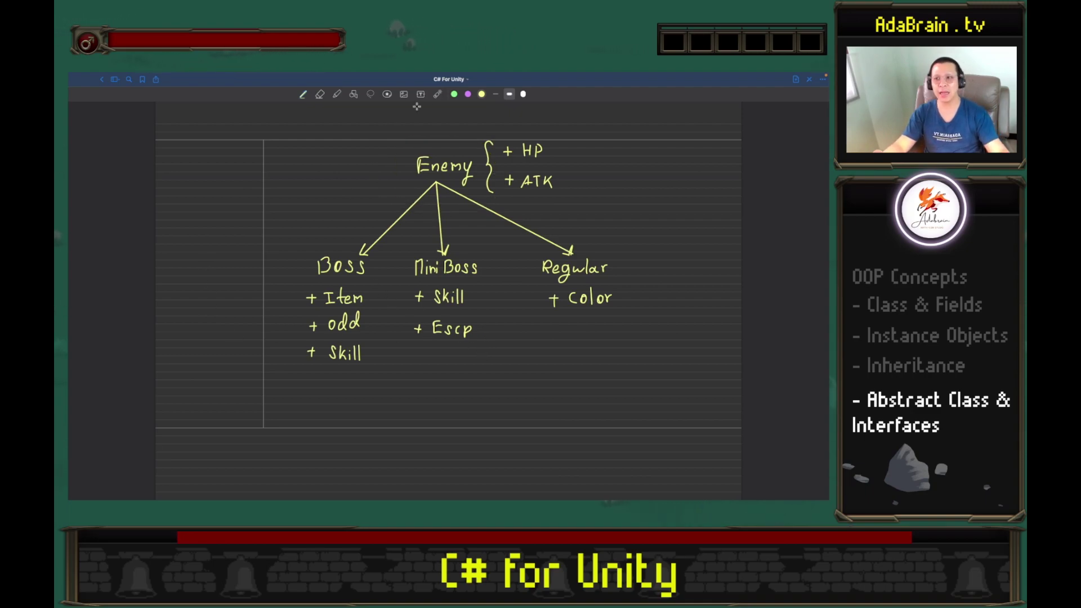
pyautogui.moveTo(288, 166); pyautogui.dragTo(404, 166)
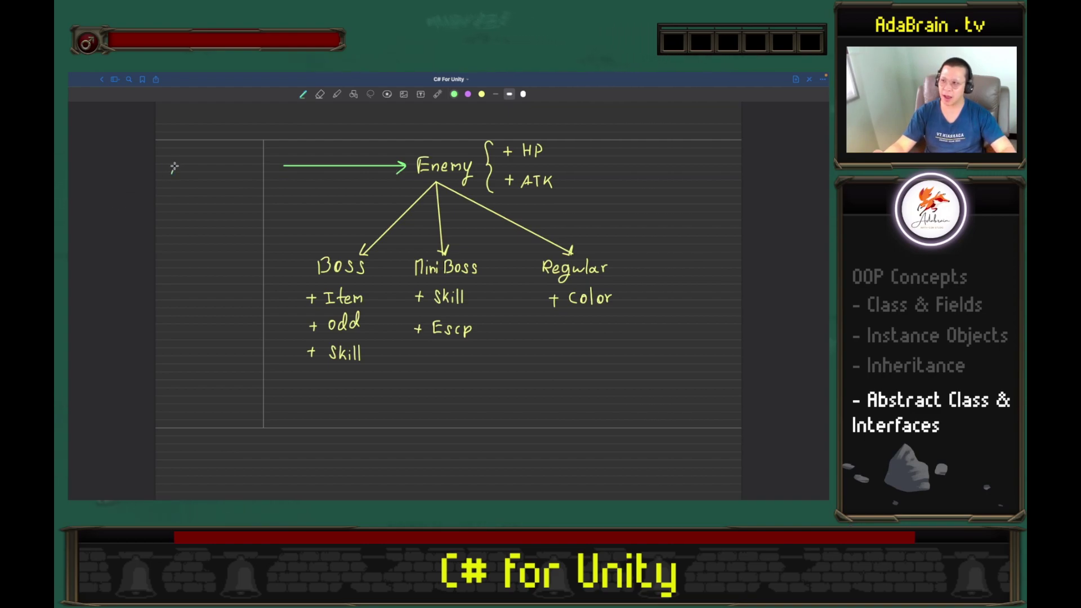
# Step: Write 'Abstact class' at the arrow's tail, undoing a trial green circle around Enemy
pyautogui.moveTo(185, 156)
pyautogui.mouseDown()
pyautogui.moveTo(194, 173)
pyautogui.moveTo(276, 168)
pyautogui.mouseUp()
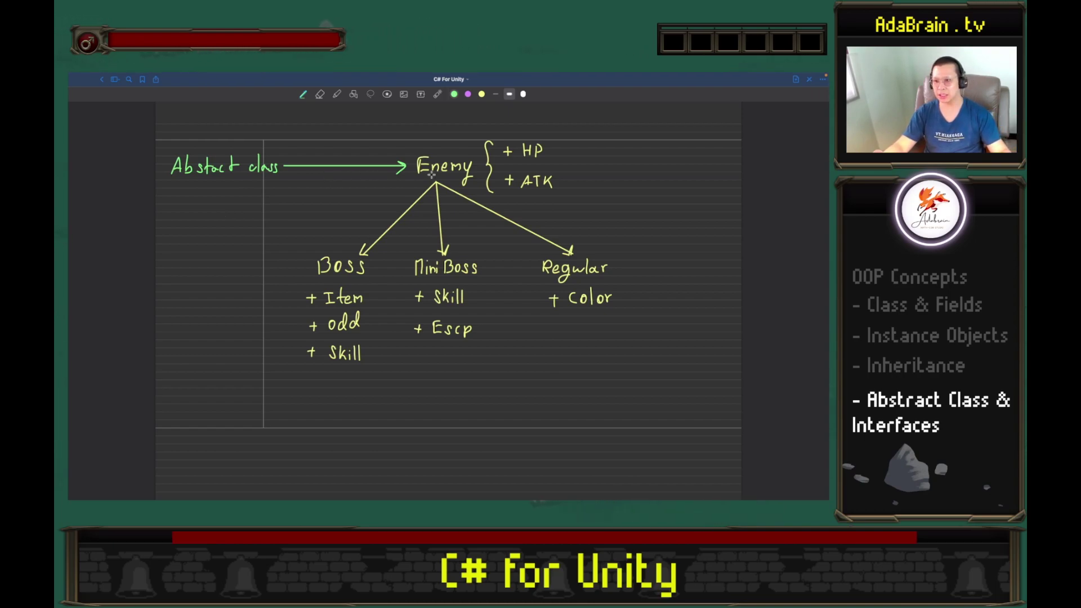
pyautogui.moveTo(428, 136)
pyautogui.mouseDown()
pyautogui.moveTo(490, 140)
pyautogui.moveTo(408, 143)
pyautogui.mouseUp()
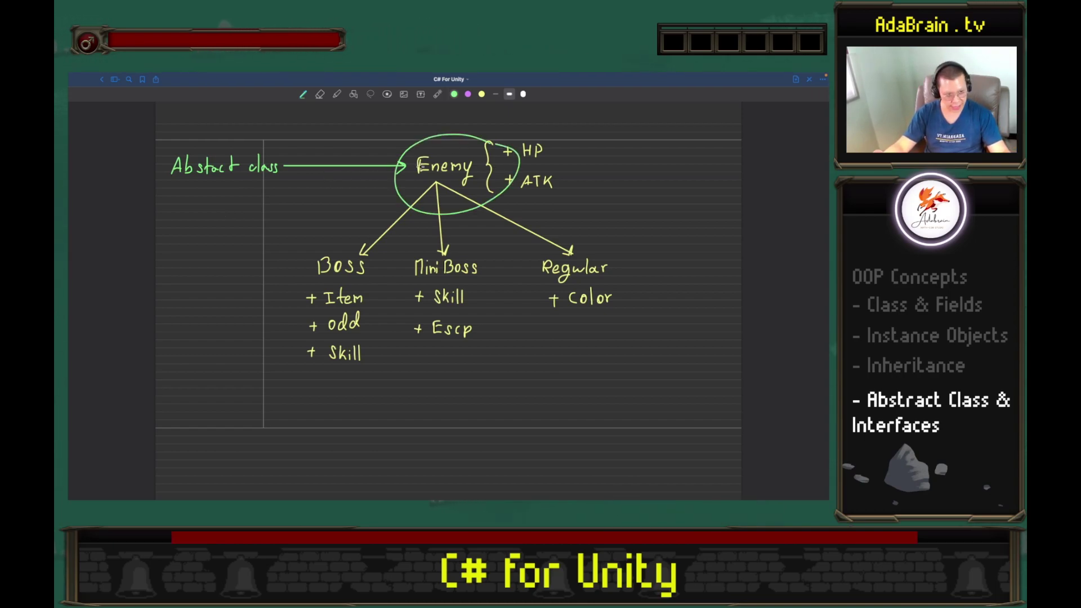
pyautogui.hotkey('ctrl', 'z')
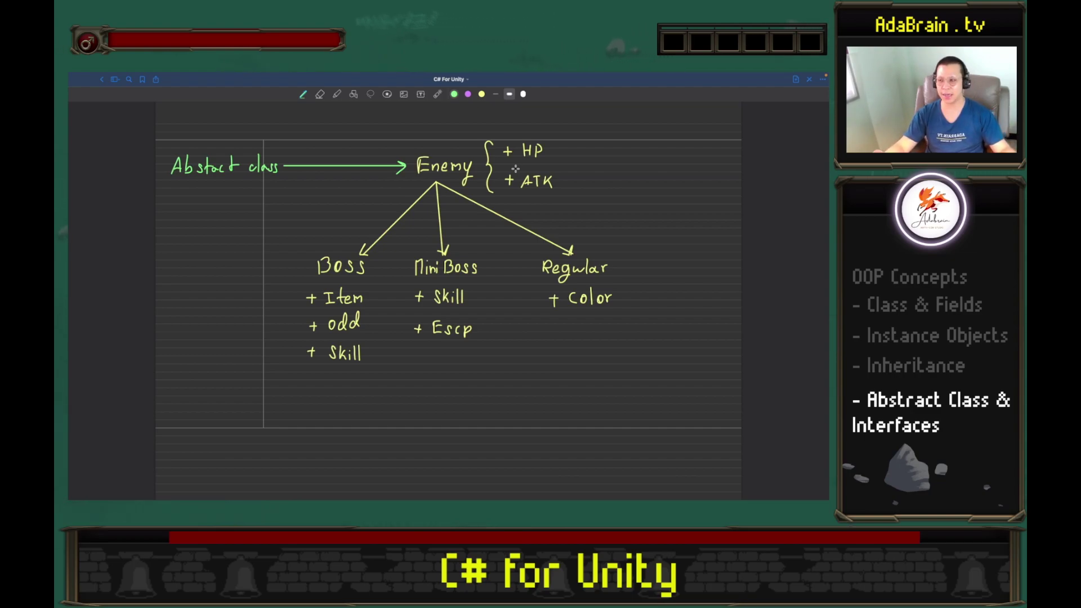
pyautogui.moveTo(270, 209); pyautogui.dragTo(304, 149)
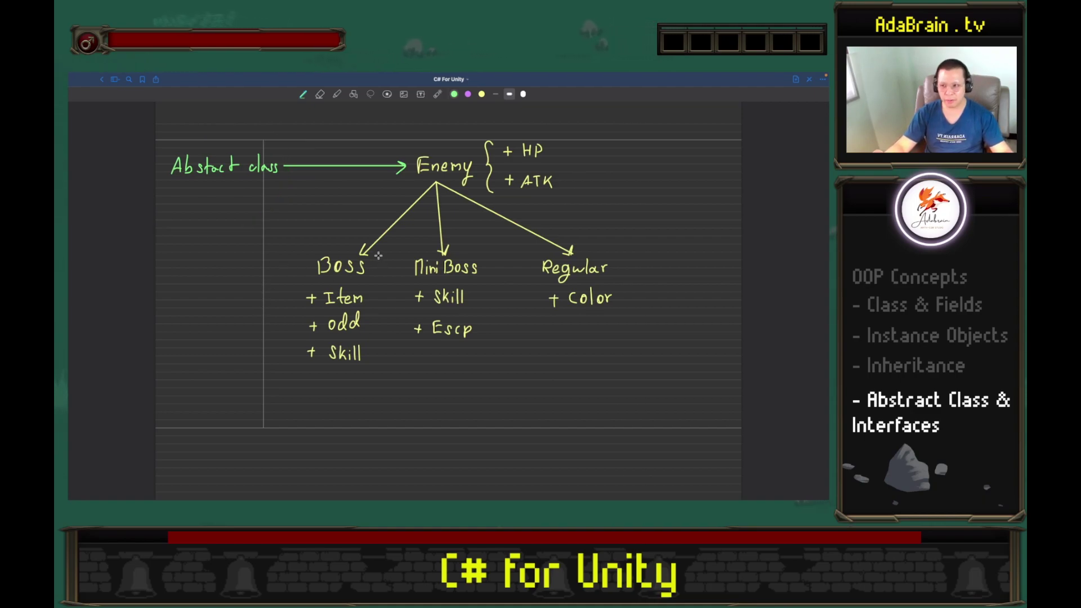
# Step: After undoing trial loops around the subclasses, write Parents above Enemy and Interface in purple below
pyautogui.moveTo(367, 230); pyautogui.dragTo(450, 230)
pyautogui.moveTo(362, 328); pyautogui.dragTo(366, 344)
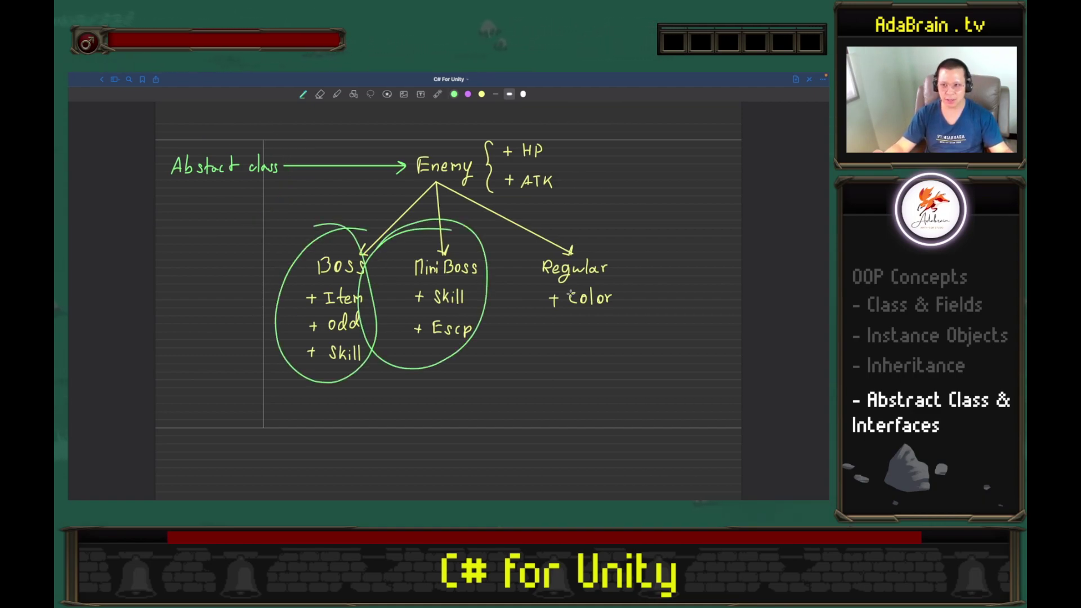
pyautogui.moveTo(540, 228)
pyautogui.mouseDown()
pyautogui.moveTo(532, 231)
pyautogui.moveTo(622, 265)
pyautogui.mouseUp()
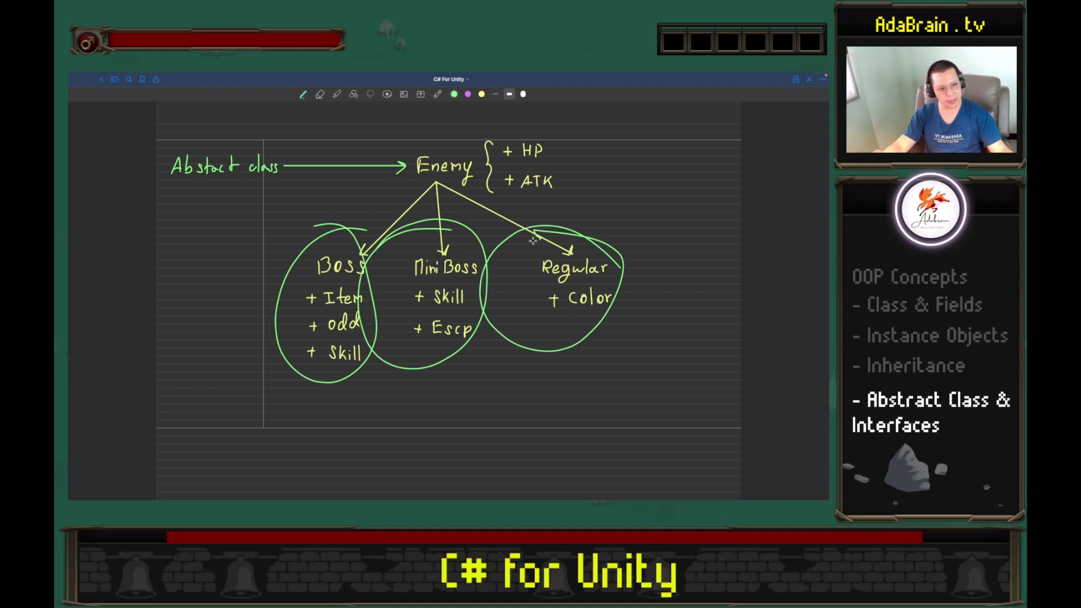
pyautogui.hotkey('ctrl', 'z')
pyautogui.hotkey('ctrl', 'z')
pyautogui.hotkey('ctrl', 'z')
pyautogui.hotkey('ctrl', 'z')
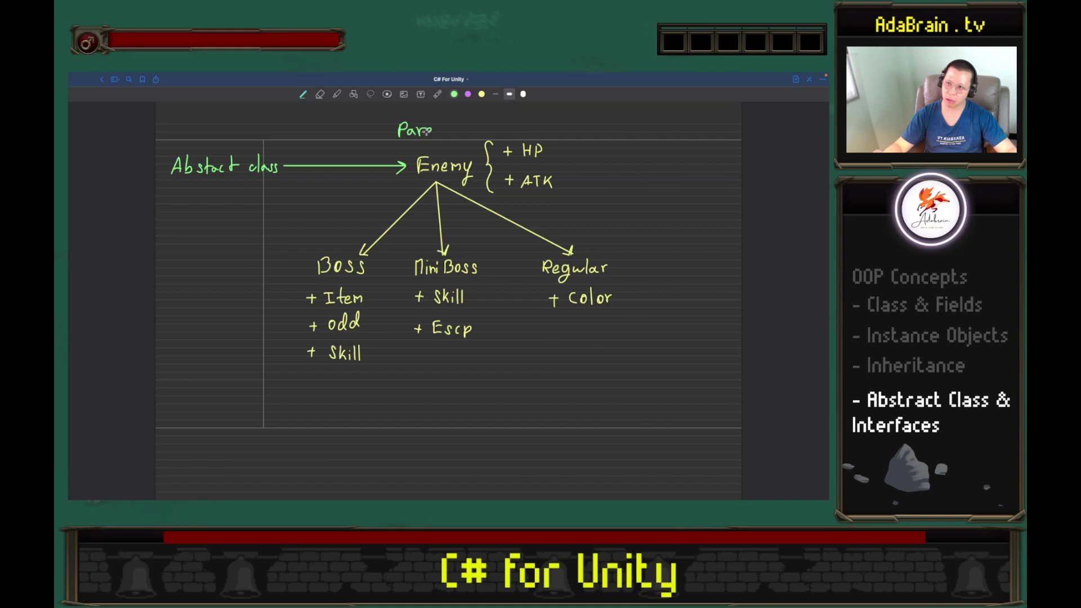
pyautogui.moveTo(439, 135)
pyautogui.mouseDown()
pyautogui.moveTo(463, 127)
pyautogui.moveTo(463, 136)
pyautogui.mouseUp()
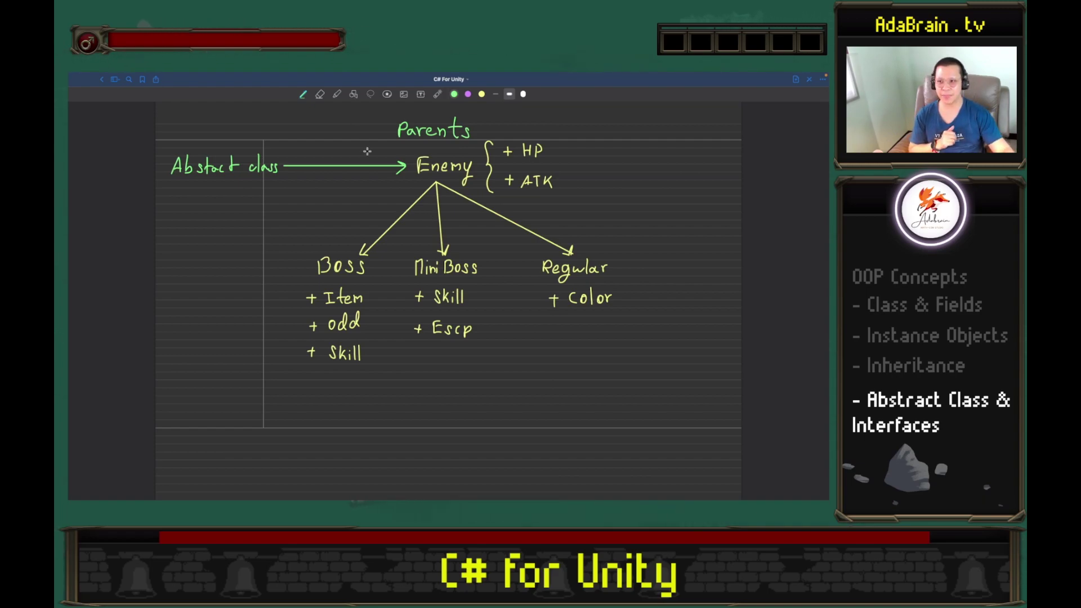
pyautogui.moveTo(170, 204); pyautogui.dragTo(265, 213)
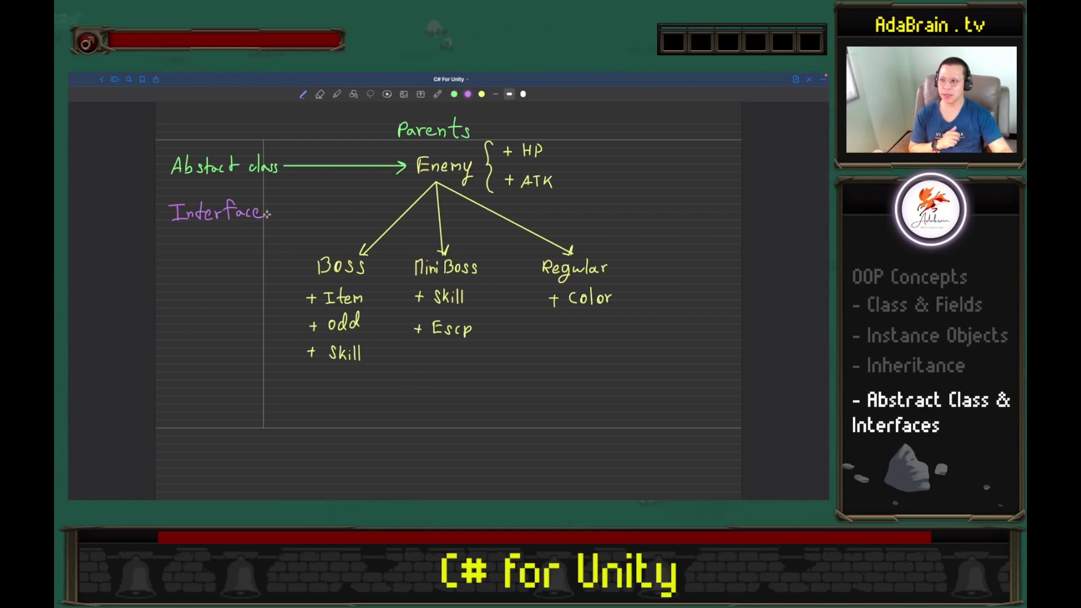
# Step: Add an 's' so the purple label reads 'Interfaces', then undo the arrows to Mini Boss and Regular
pyautogui.moveTo(269, 211); pyautogui.dragTo(265, 221)
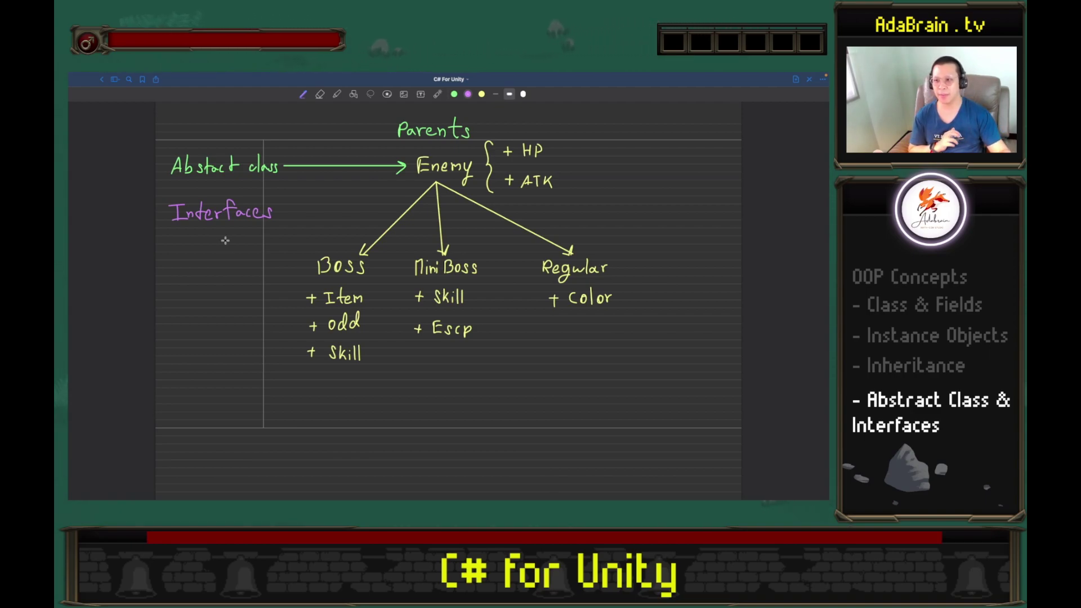
pyautogui.moveTo(276, 214)
pyautogui.mouseDown()
pyautogui.moveTo(332, 242)
pyautogui.moveTo(423, 242)
pyautogui.moveTo(337, 194)
pyautogui.moveTo(529, 255)
pyautogui.mouseUp()
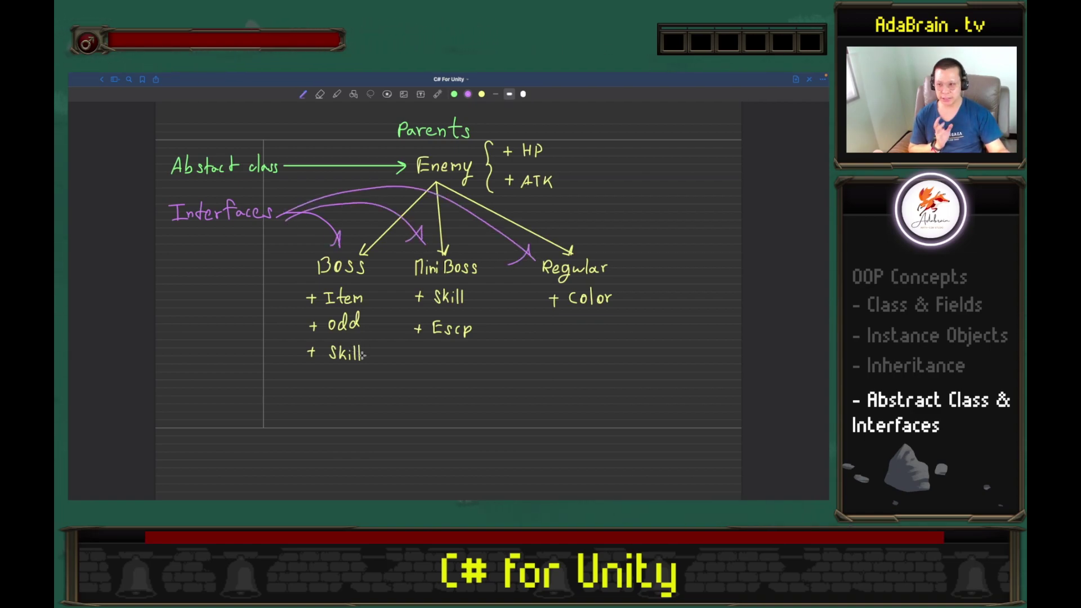
pyautogui.hotkey('ctrl', 'z')
pyautogui.hotkey('ctrl', 'z')
pyautogui.hotkey('ctrl', 'z')
pyautogui.hotkey('ctrl', 'z')
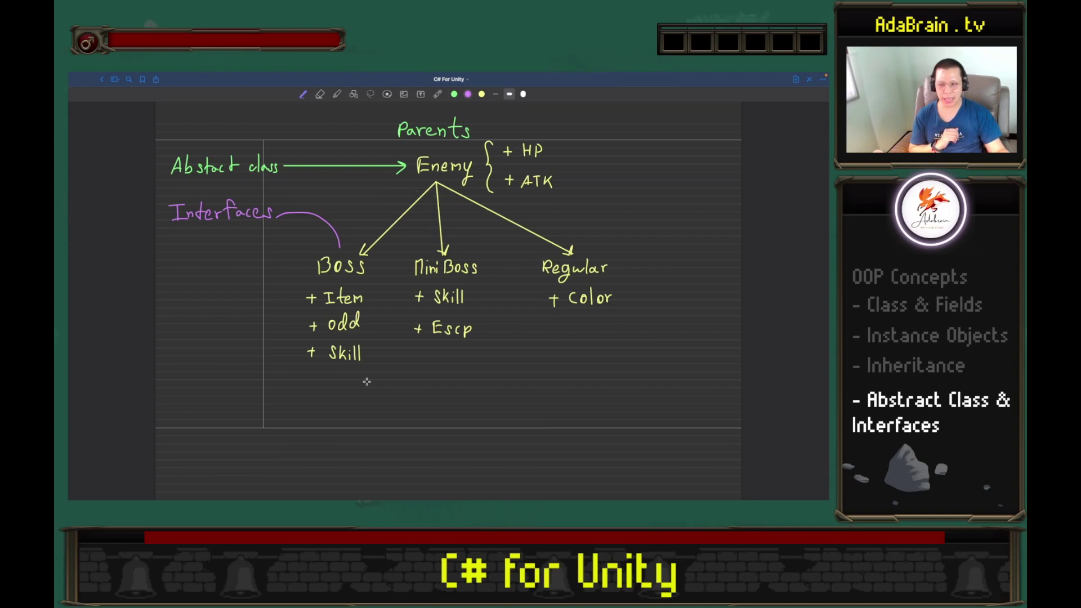
pyautogui.hotkey('ctrl', 'z')
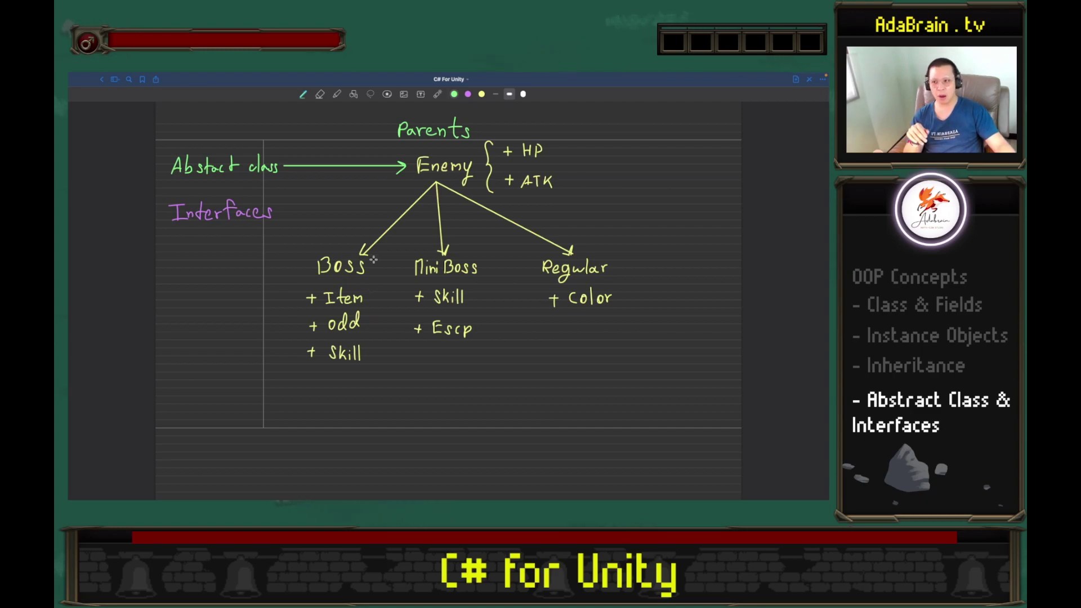
# Step: Circle Boss in green and draw two purple arrows from Interfaces to it
pyautogui.moveTo(374, 260); pyautogui.dragTo(322, 243)
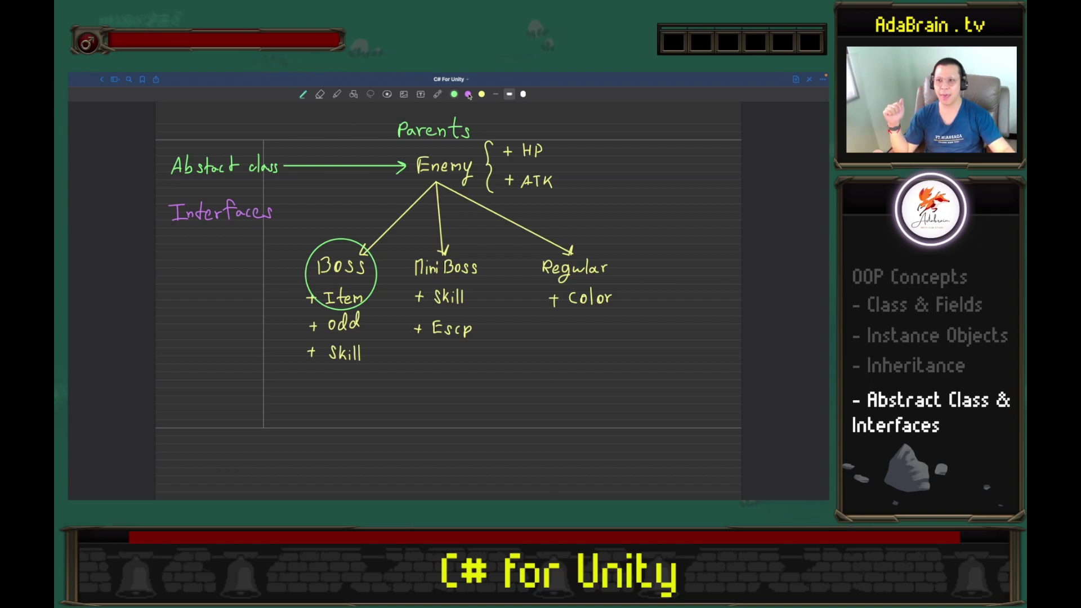
pyautogui.moveTo(289, 208); pyautogui.dragTo(351, 228)
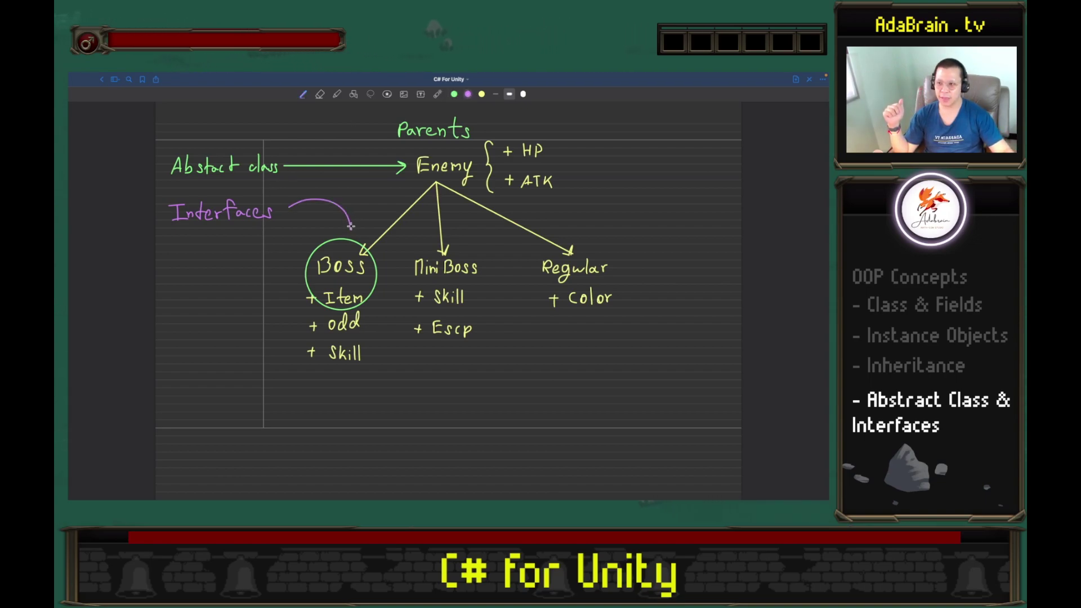
pyautogui.moveTo(289, 207)
pyautogui.mouseDown()
pyautogui.moveTo(333, 232)
pyautogui.moveTo(311, 243)
pyautogui.mouseUp()
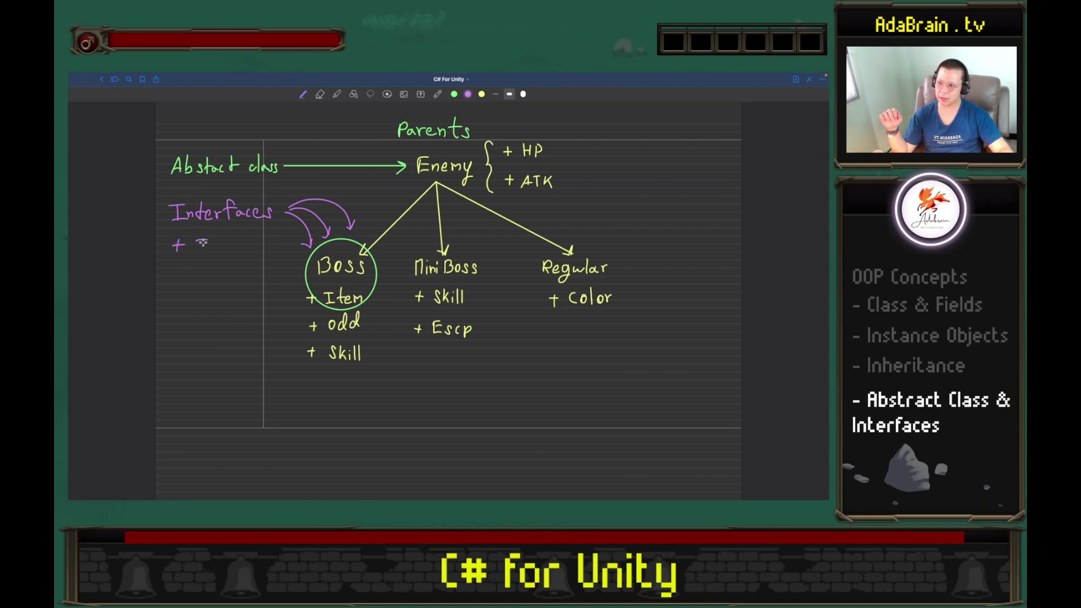
# Step: Write '+ Item' and '+ odd' under Interfaces and circle the list for emphasis
pyautogui.moveTo(197, 238)
pyautogui.mouseDown()
pyautogui.moveTo(210, 255)
pyautogui.moveTo(231, 252)
pyautogui.mouseUp()
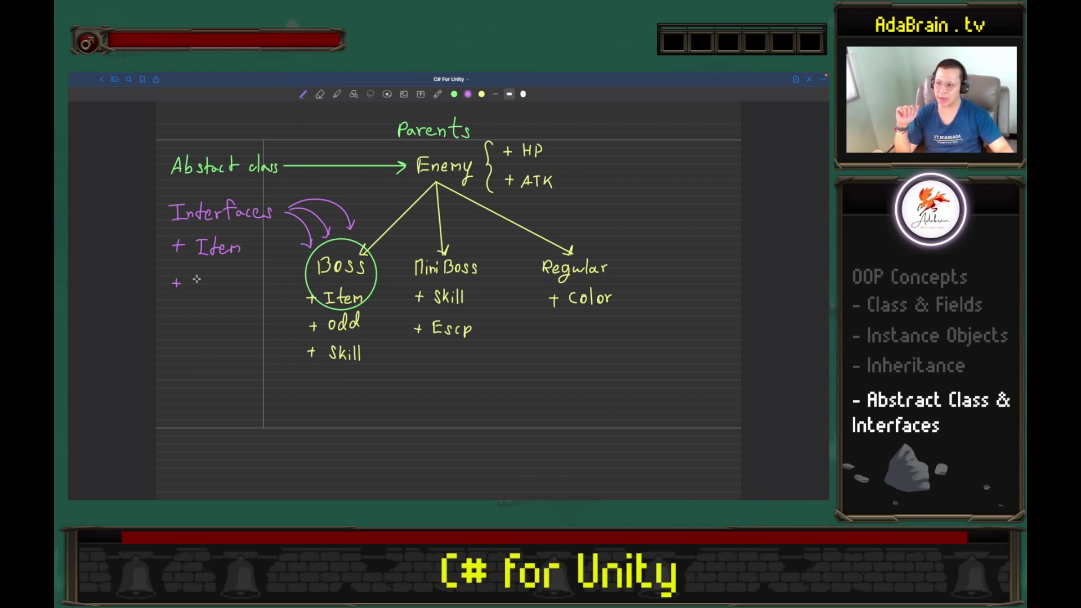
pyautogui.moveTo(200, 275); pyautogui.dragTo(213, 286)
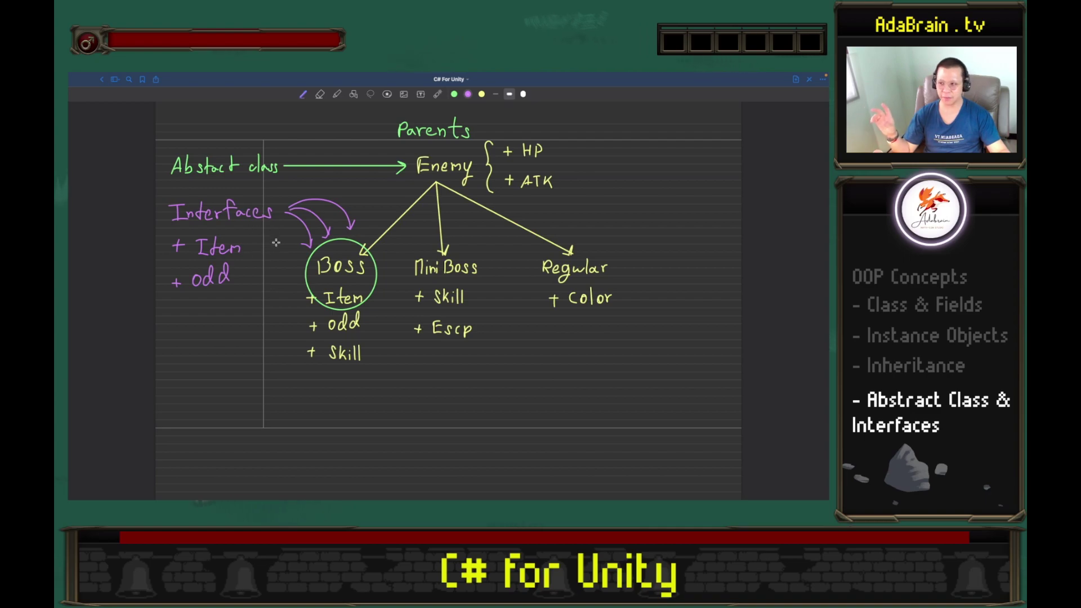
pyautogui.moveTo(259, 199); pyautogui.dragTo(256, 307)
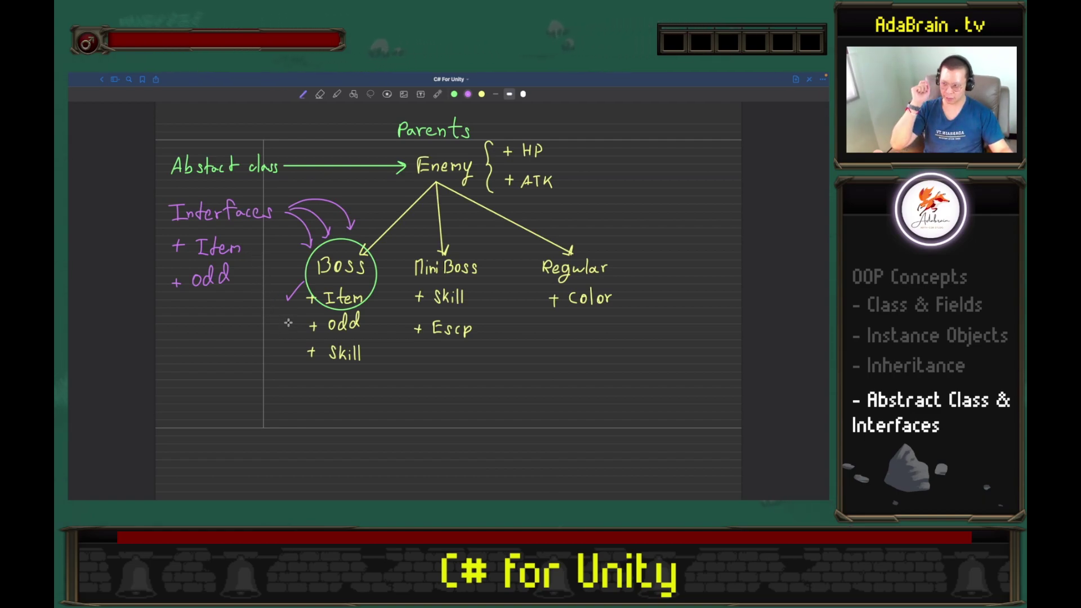
# Step: Tick Boss's '+ Item' and '+ odd' in purple, then laser-circle Enemy and the Interfaces list
pyautogui.moveTo(288, 318); pyautogui.dragTo(302, 314)
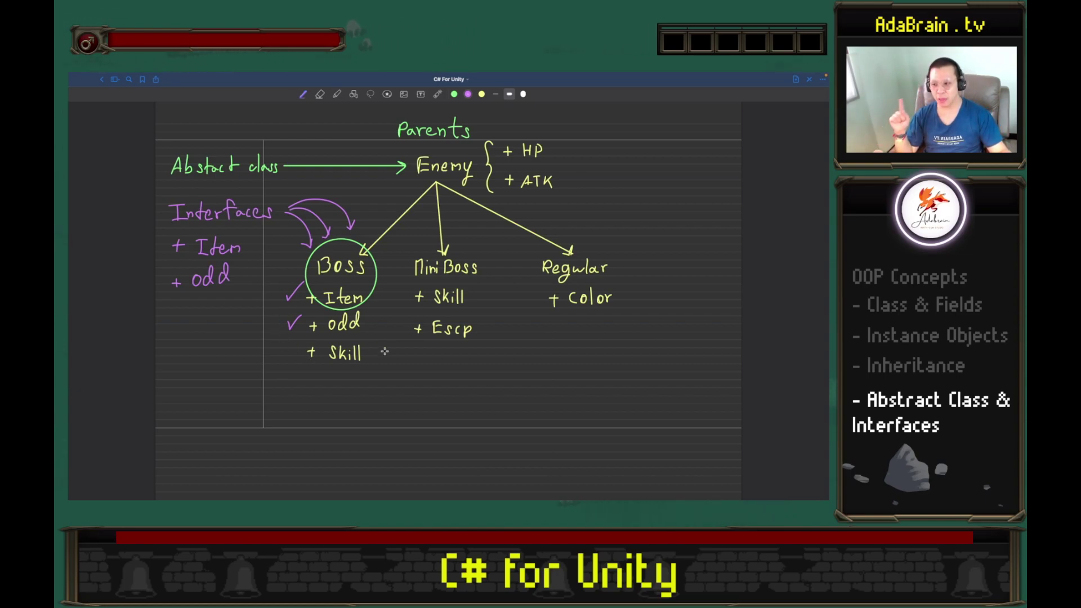
pyautogui.moveTo(381, 344)
pyautogui.mouseDown()
pyautogui.moveTo(275, 356)
pyautogui.moveTo(345, 338)
pyautogui.mouseUp()
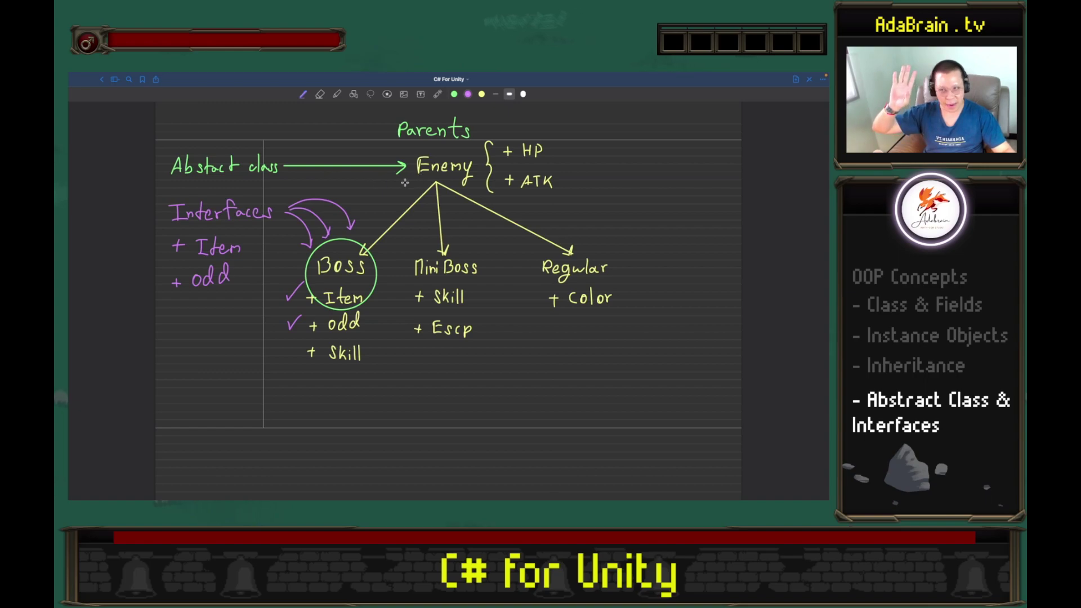
pyautogui.moveTo(404, 186); pyautogui.dragTo(420, 182)
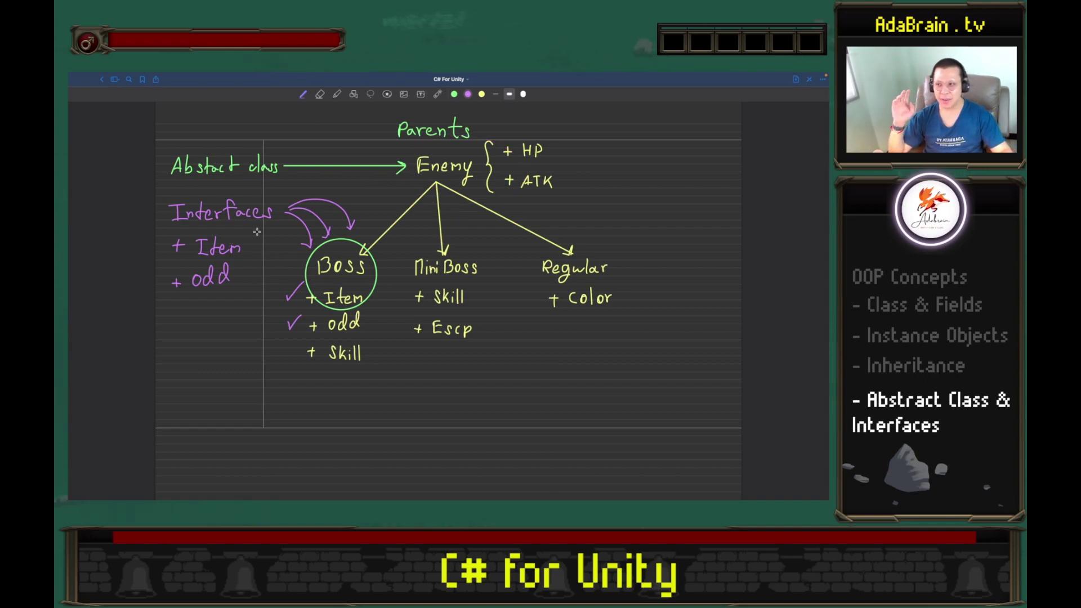
pyautogui.moveTo(284, 196); pyautogui.dragTo(288, 210)
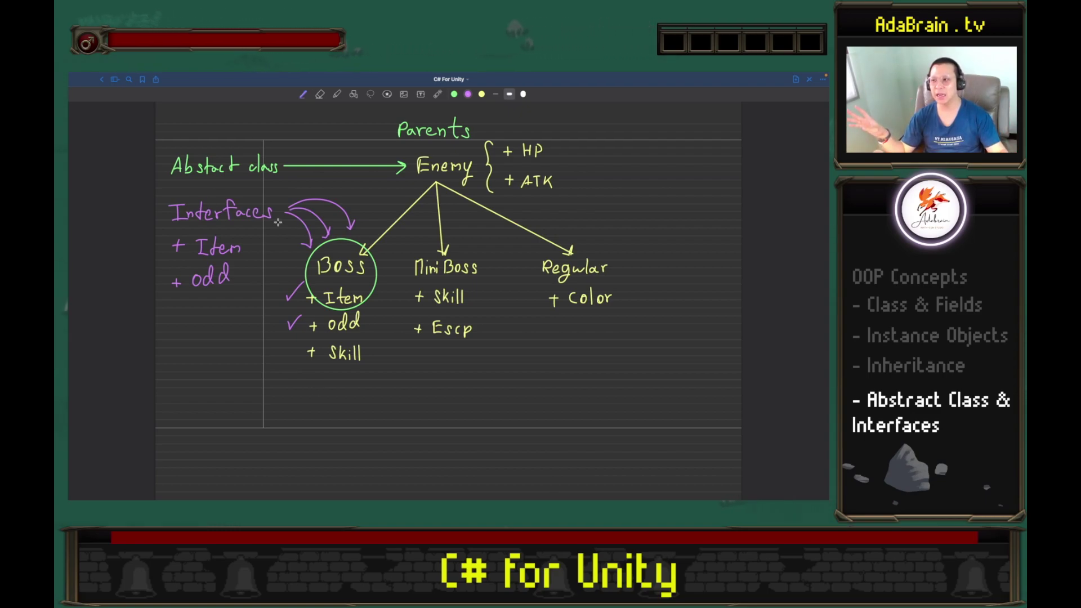
pyautogui.moveTo(167, 214)
pyautogui.mouseDown()
pyautogui.moveTo(171, 297)
pyautogui.moveTo(197, 315)
pyautogui.mouseUp()
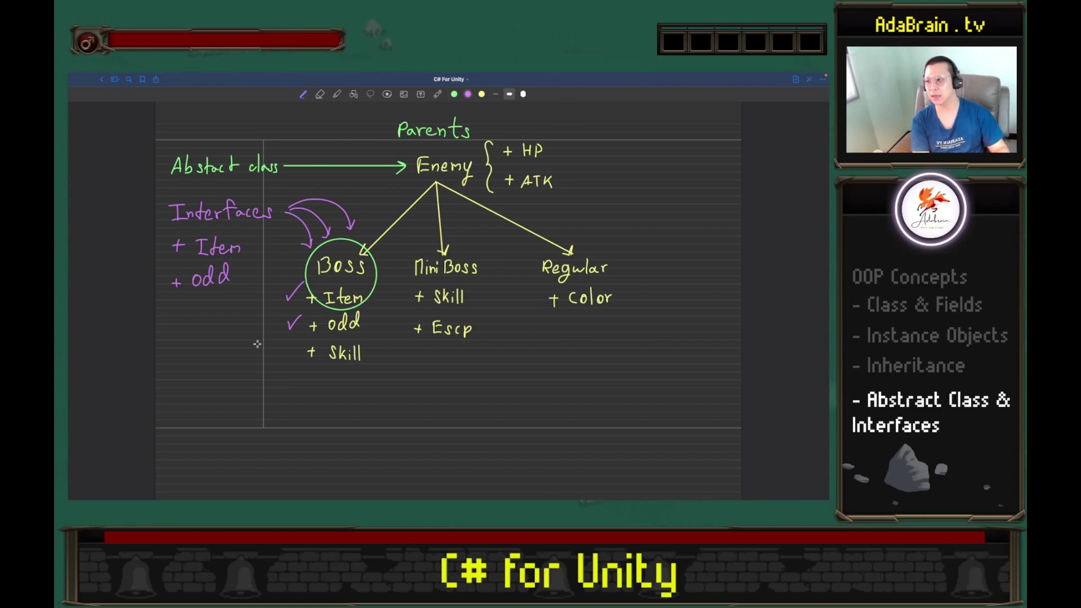
pyautogui.moveTo(167, 168)
pyautogui.mouseDown()
pyautogui.moveTo(292, 166)
pyautogui.moveTo(282, 204)
pyautogui.mouseUp()
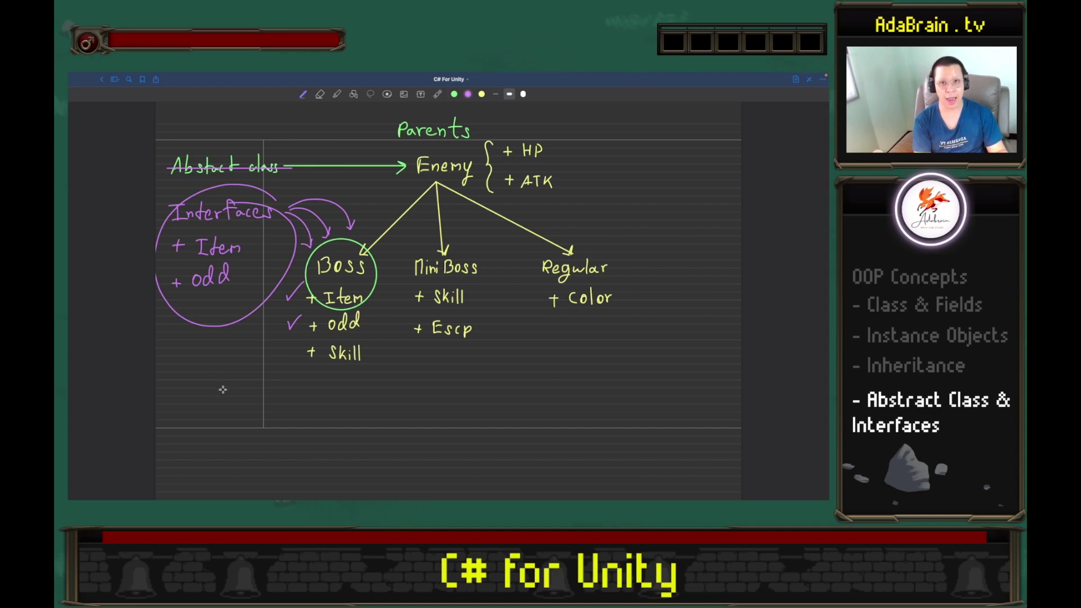
pyautogui.hotkey('ctrl', 'z')
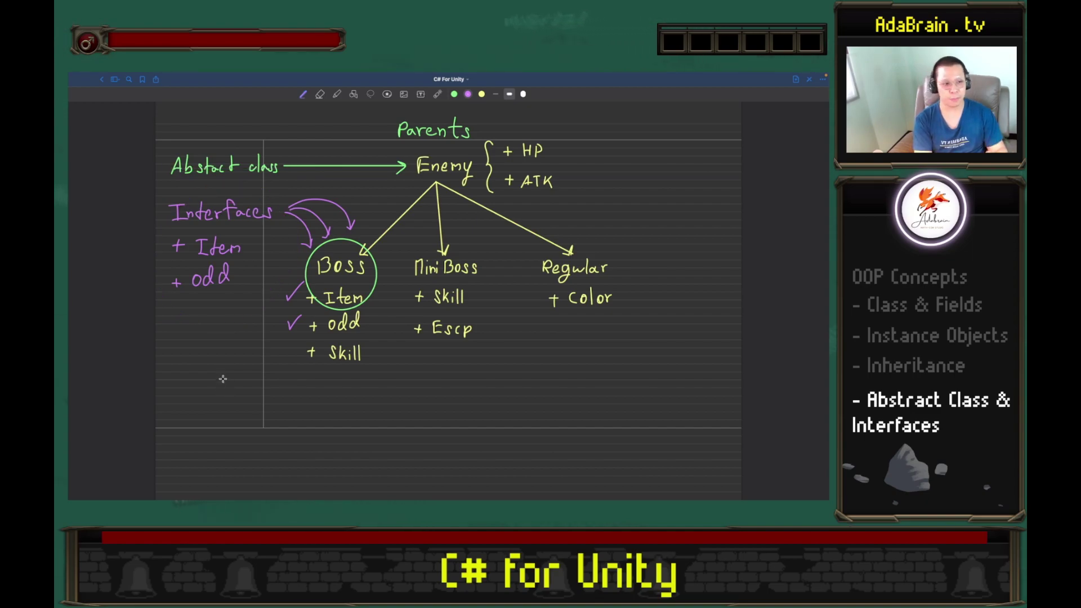